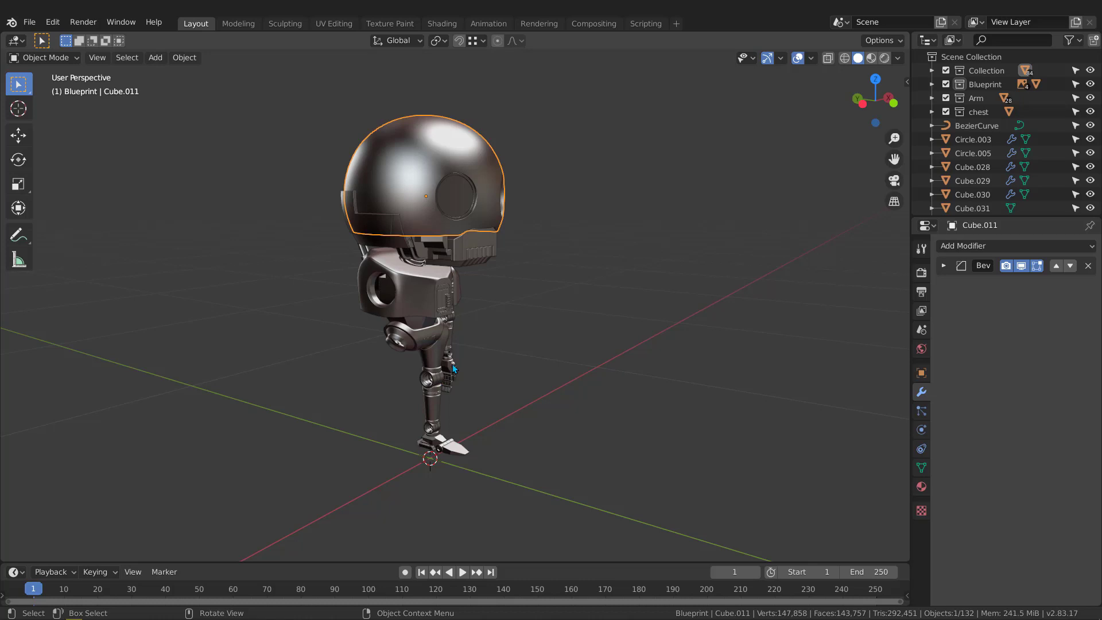
# - Duplicate the robot's chest body piece and move the copy about 58 cm along the X axis
pyautogui.moveTo(497, 320); pyautogui.dragTo(395, 323, button='middle')
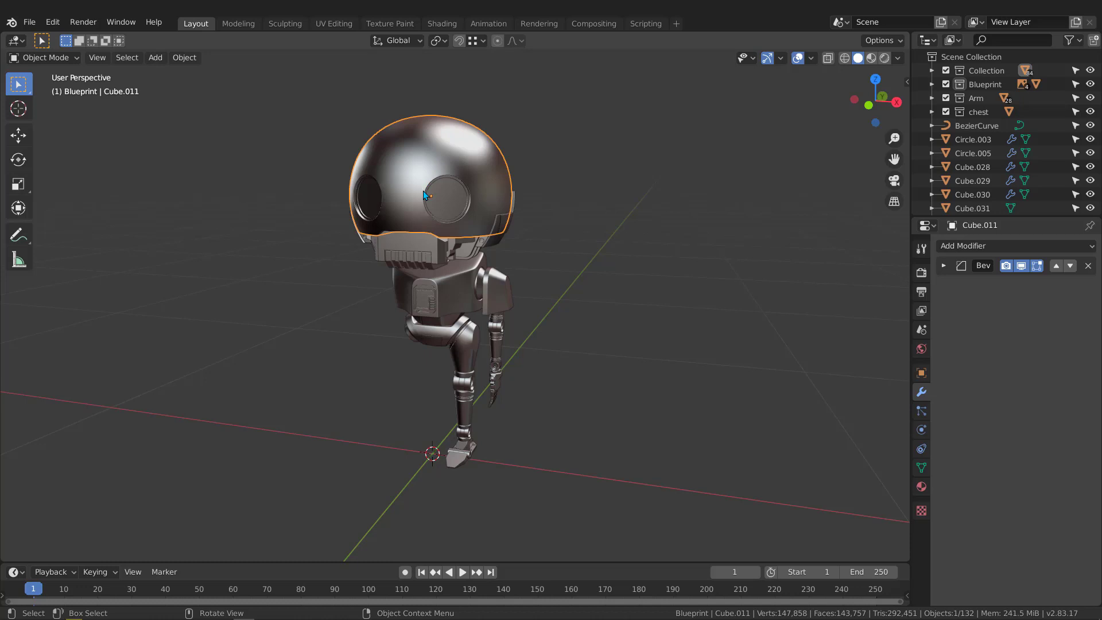
pyautogui.moveTo(475, 320); pyautogui.dragTo(511, 311, button='middle')
pyautogui.click(456, 288)
pyautogui.hotkey('shift', 'd')
pyautogui.press('x')
pyautogui.click(747, 294)
pyautogui.moveTo(753, 294); pyautogui.dragTo(626, 296, button='middle')
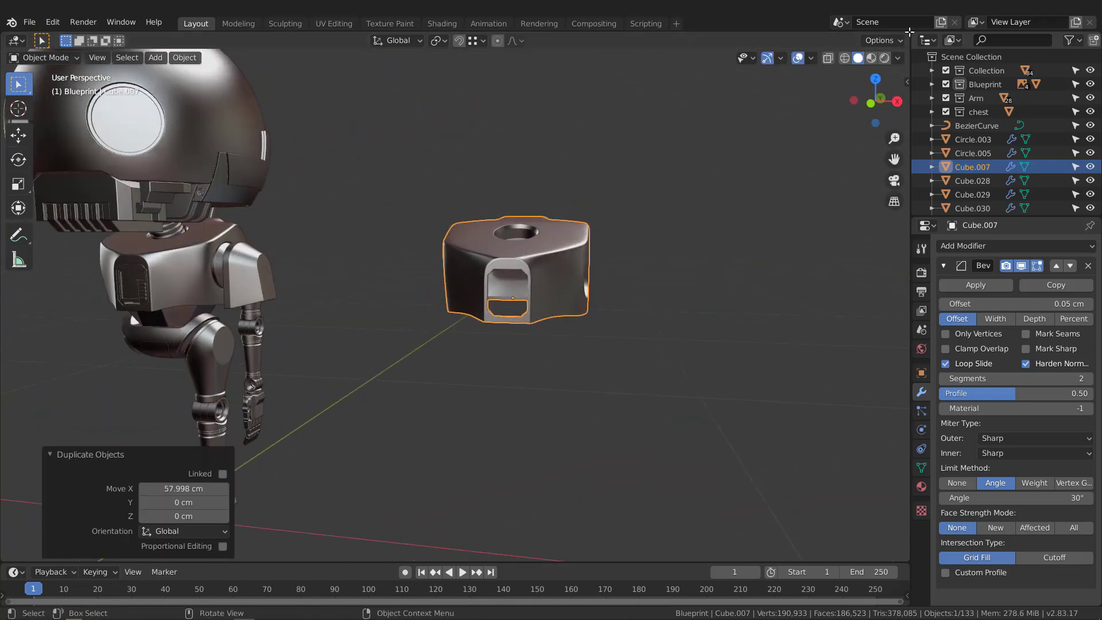
# - Split the 3D viewport in two, turn the new area into a Shader Editor and hide its sidebar
pyautogui.moveTo(910, 32); pyautogui.dragTo(483, 75)
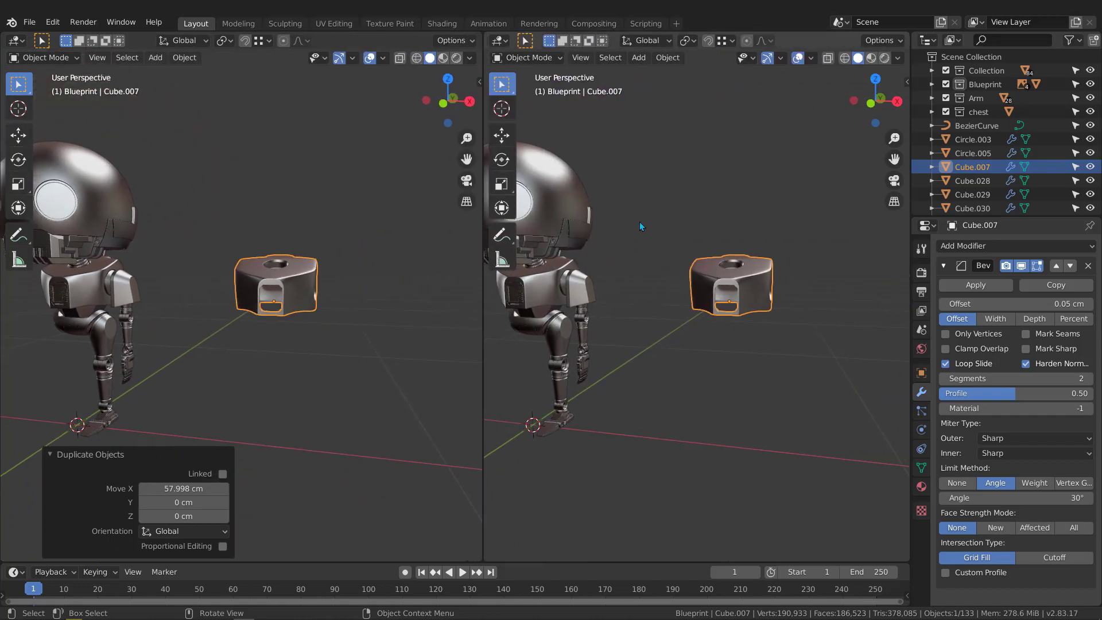
pyautogui.click(499, 40)
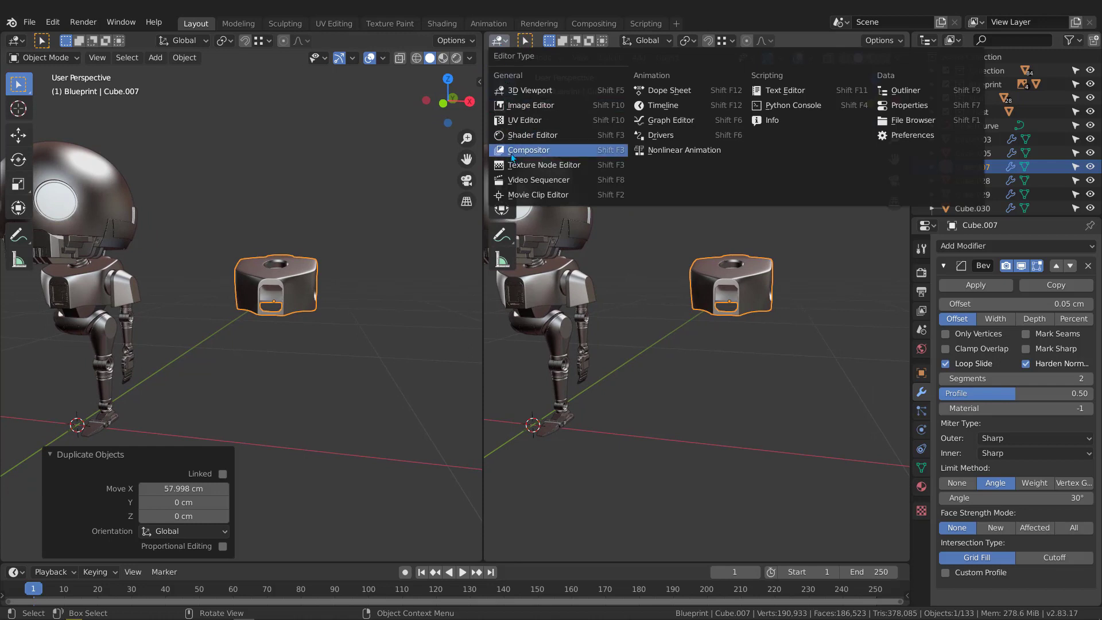
pyautogui.click(513, 137)
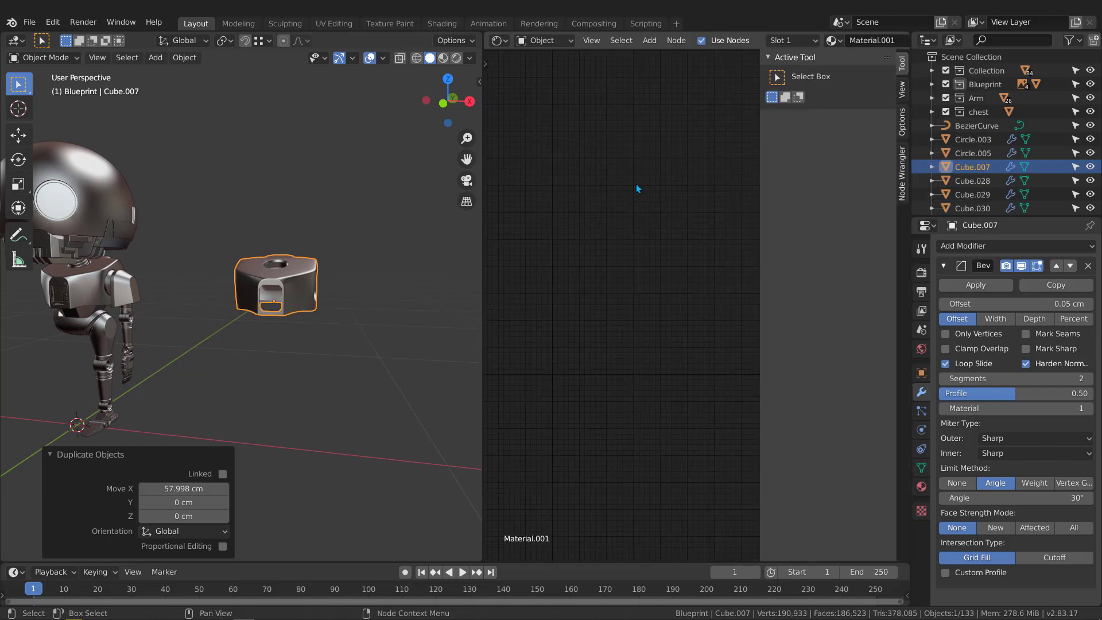
pyautogui.press('n')
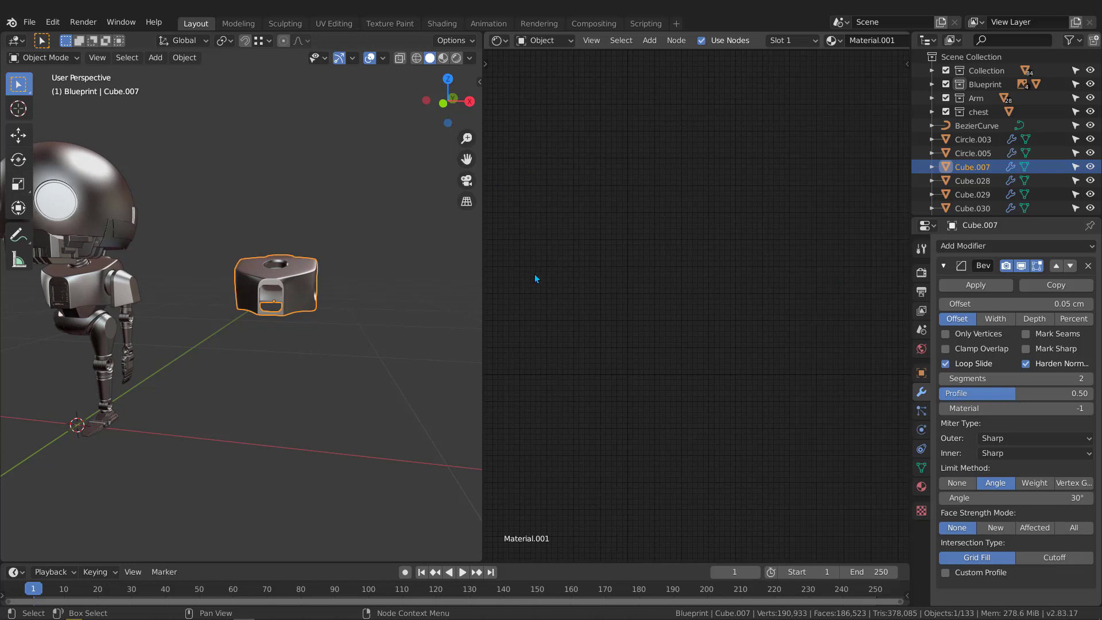
# - Unlink Material.001 from the duplicated chest piece and create a new material for it
pyautogui.scroll(4, 315, 283)
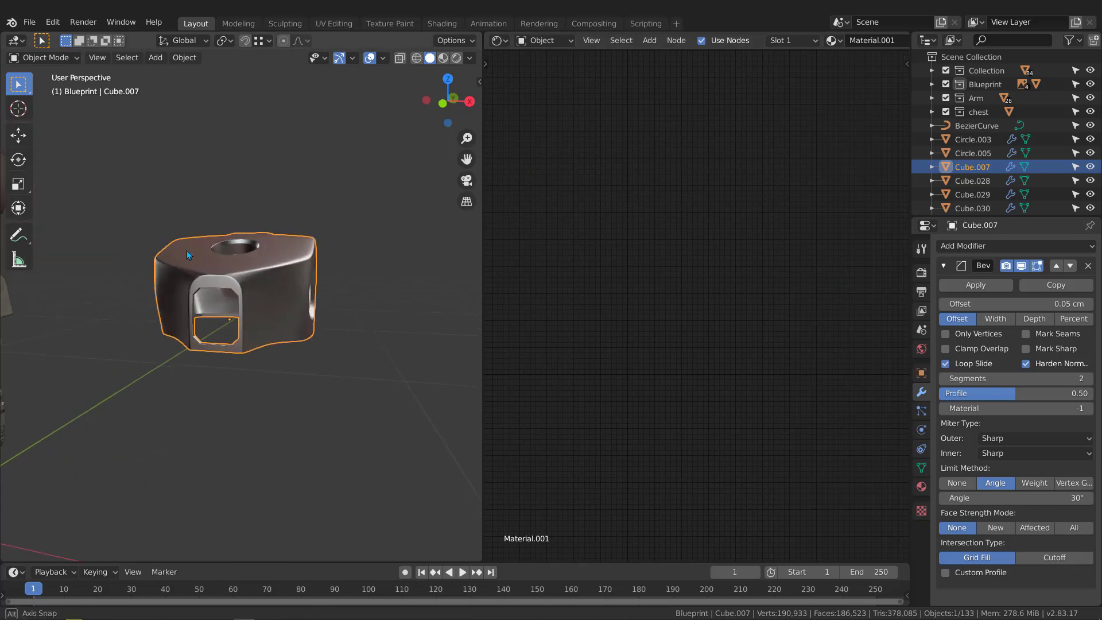
pyautogui.moveTo(187, 250); pyautogui.dragTo(160, 252, button='middle')
pyautogui.scroll(-5, 774, 46)
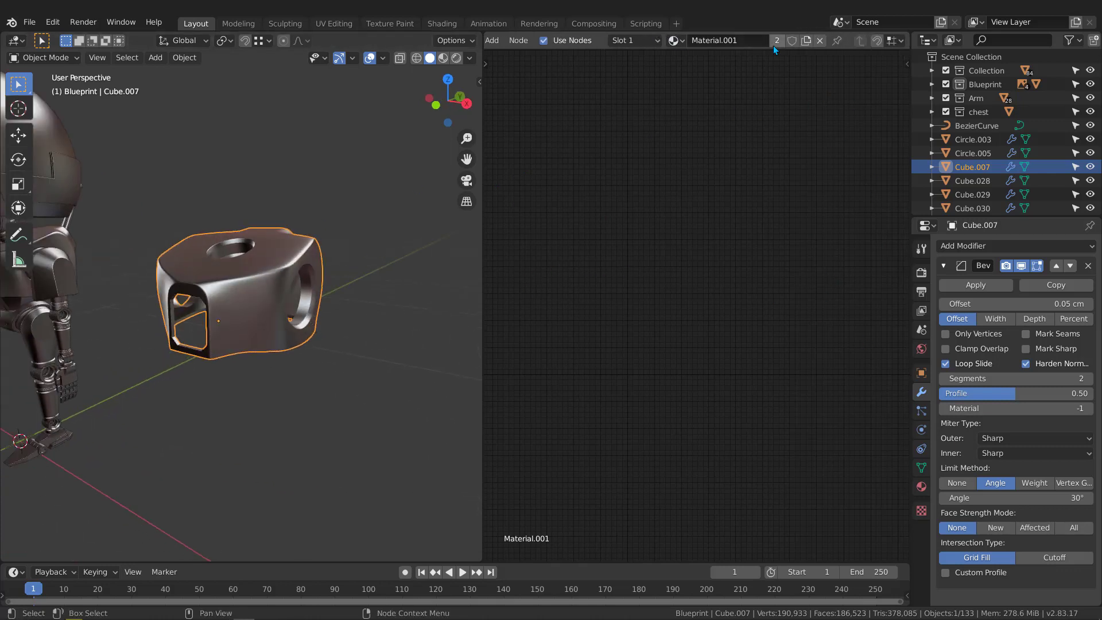
pyautogui.click(820, 40)
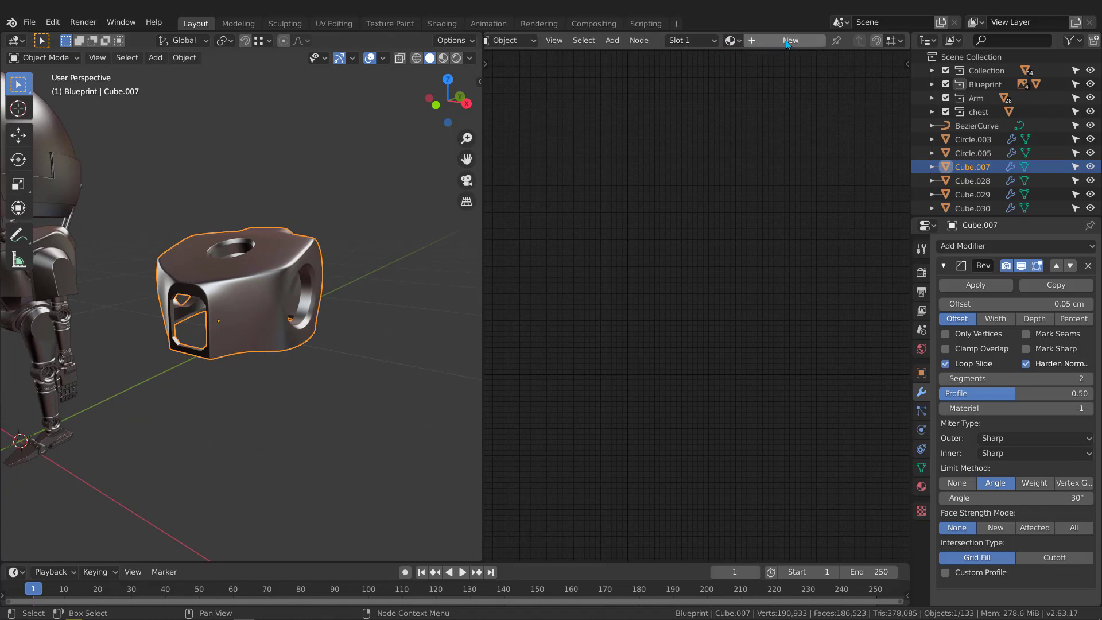
pyautogui.click(787, 40)
pyautogui.scroll(4, 630, 339)
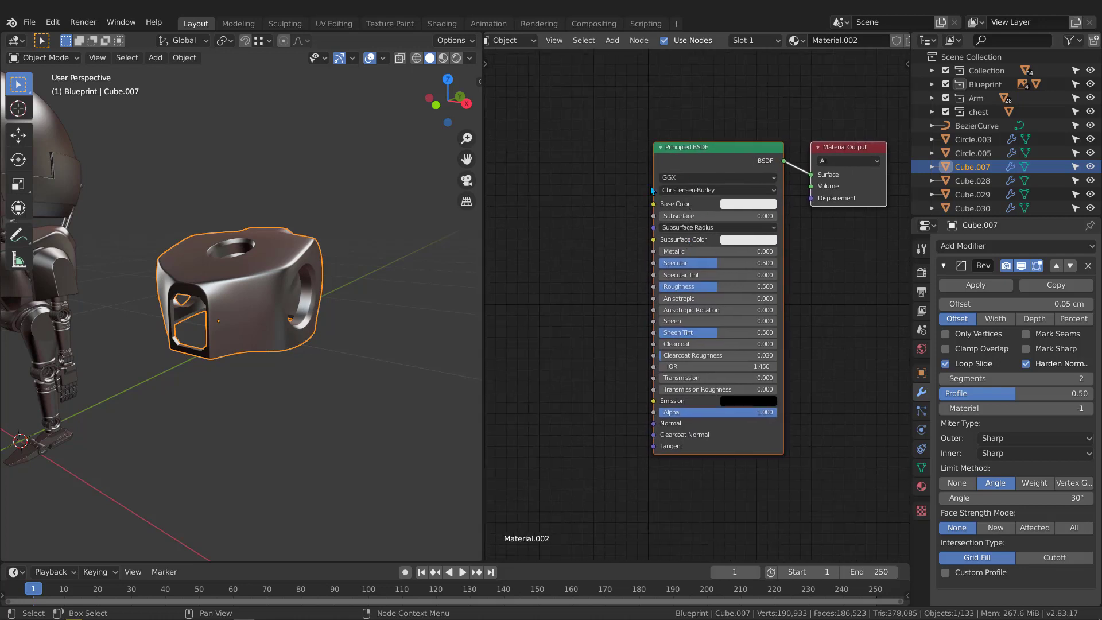
pyautogui.moveTo(336, 270); pyautogui.dragTo(280, 312, button='middle')
pyautogui.scroll(4, 280, 312)
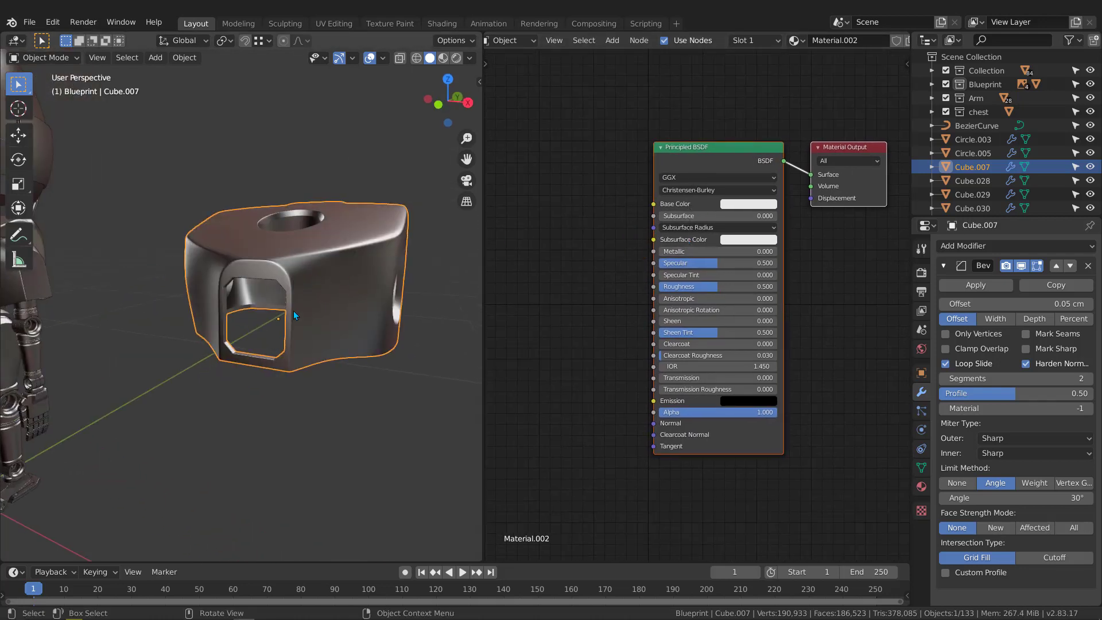
pyautogui.scroll(3, 332, 230)
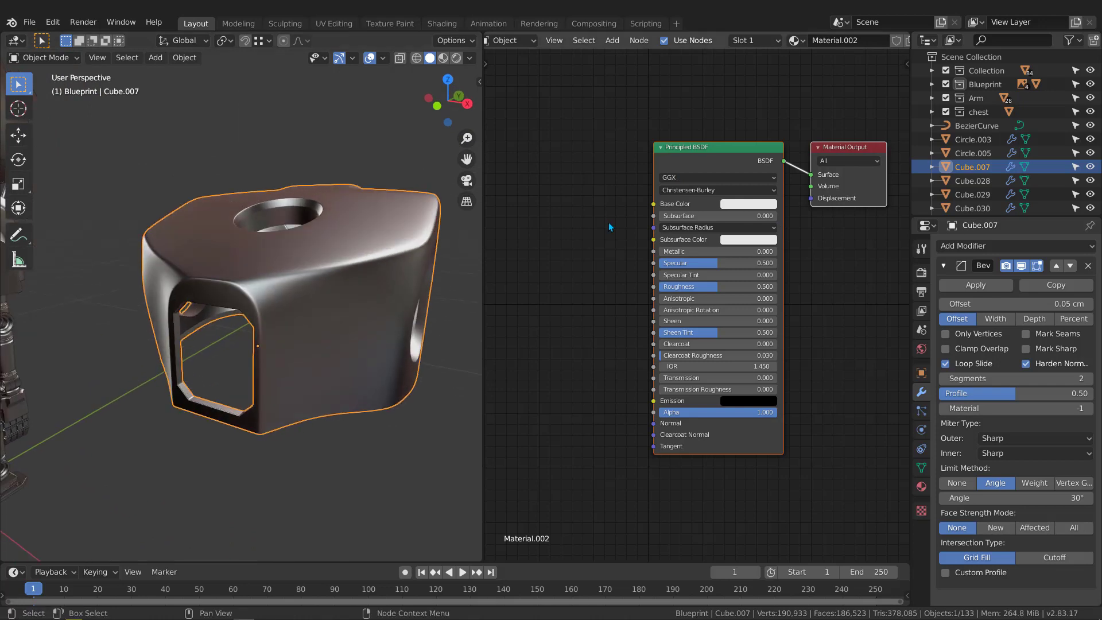
# - Add a Checker Texture node and connect its Color output to the Principled BSDF's Base Color
pyautogui.scroll(-2, 606, 224)
pyautogui.moveTo(544, 209); pyautogui.dragTo(588, 207, button='middle')
pyautogui.hotkey('shift', 'a')
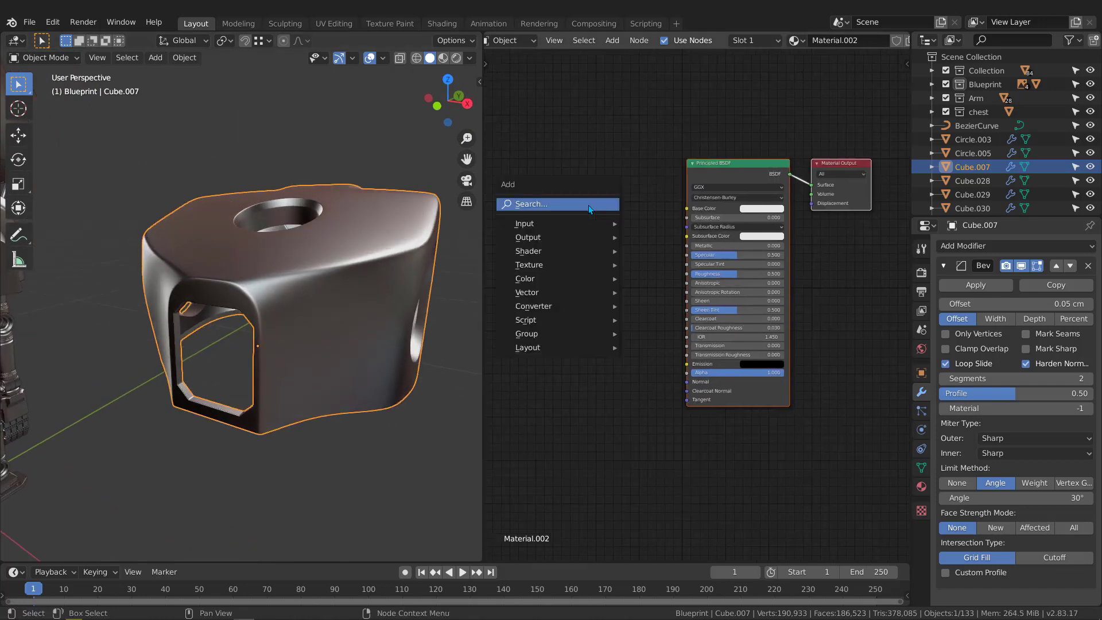
pyautogui.click(588, 205)
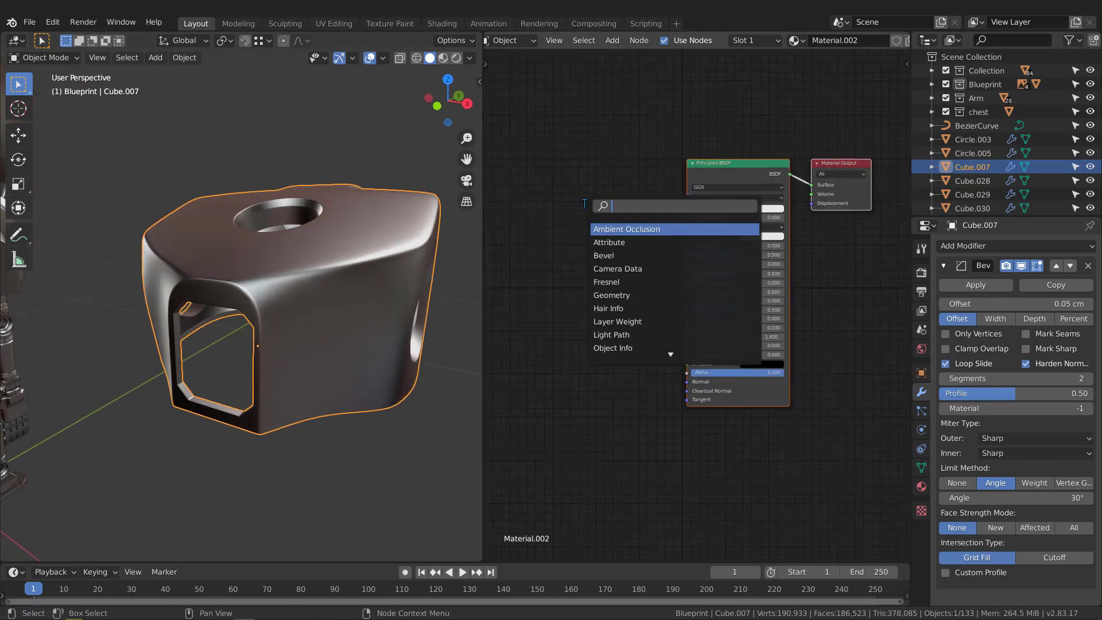
pyautogui.write('ch')
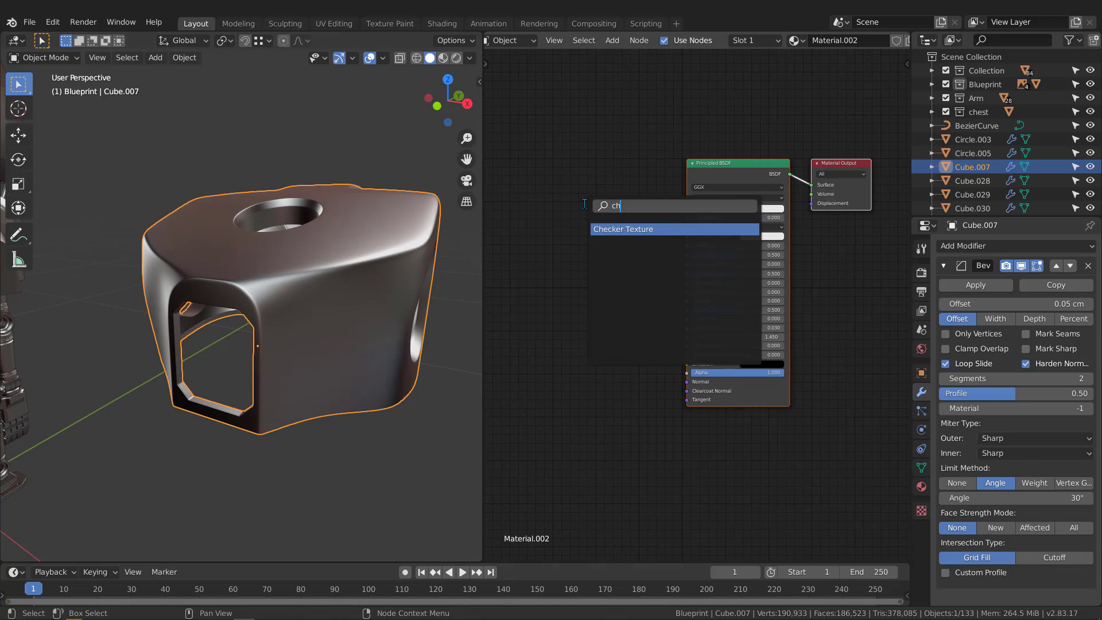
pyautogui.click(630, 229)
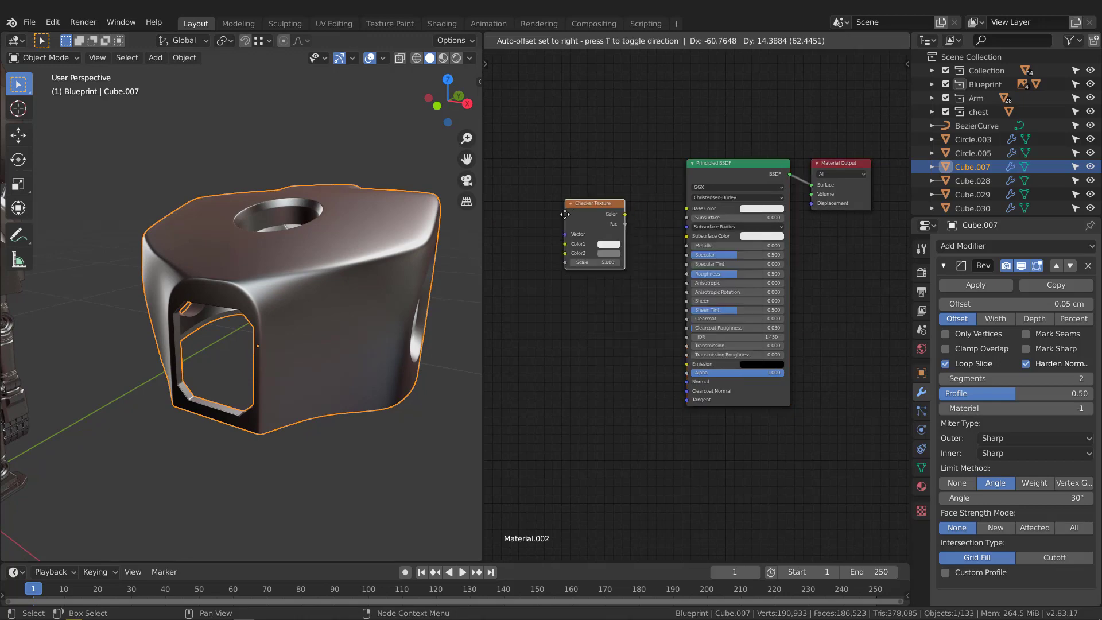
pyautogui.click(596, 223)
pyautogui.moveTo(604, 205); pyautogui.dragTo(688, 212)
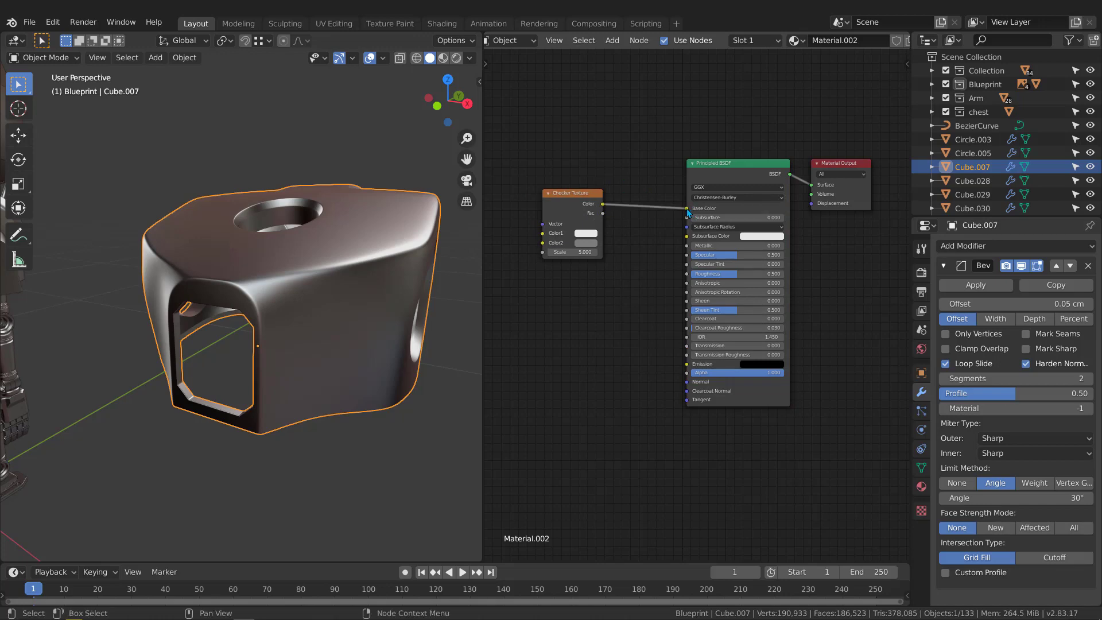
# - Search the add-on preferences for "wr" to check whether Node Wrangler is enabled, and close the preferences
pyautogui.moveTo(545, 171); pyautogui.dragTo(657, 199, button='middle')
pyautogui.scroll(2, 657, 201)
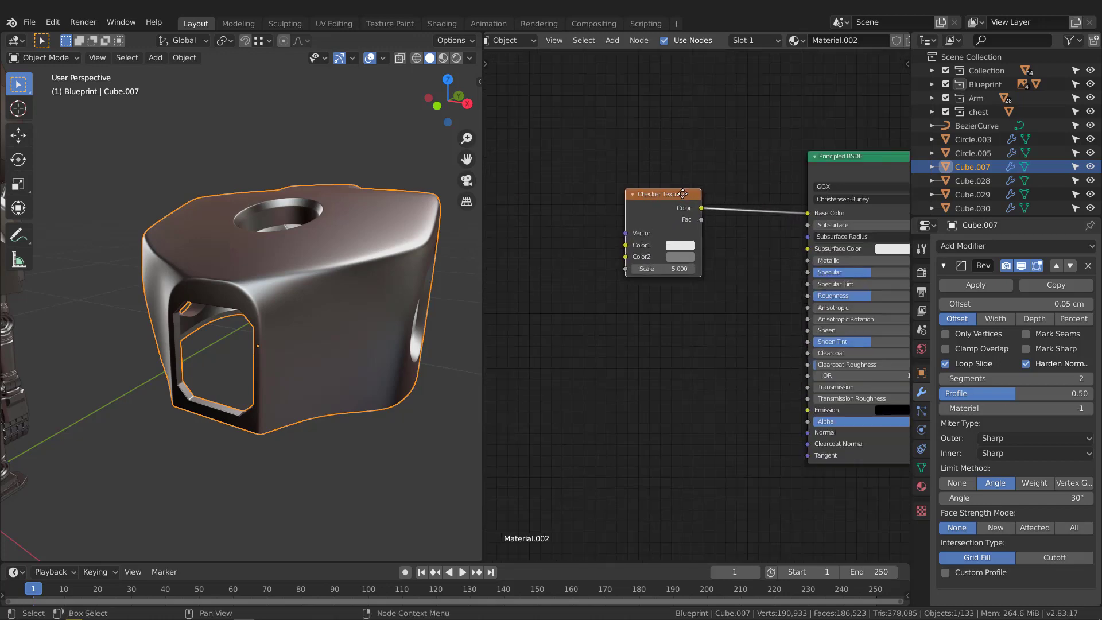
pyautogui.scroll(1, 612, 196)
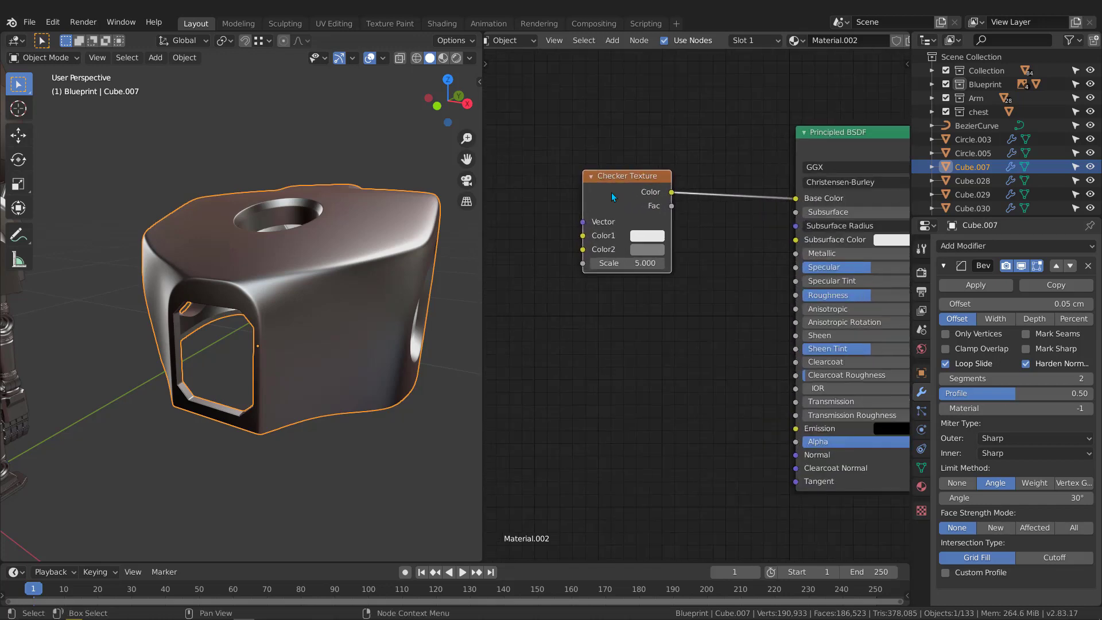
pyautogui.scroll(-3, 612, 192)
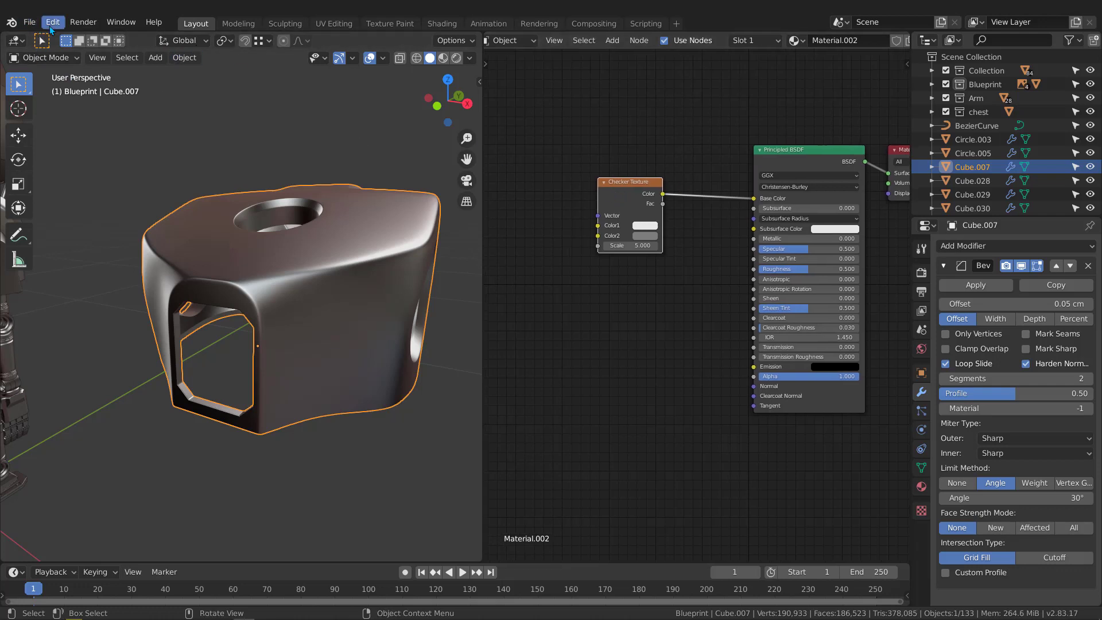
pyautogui.click(30, 22)
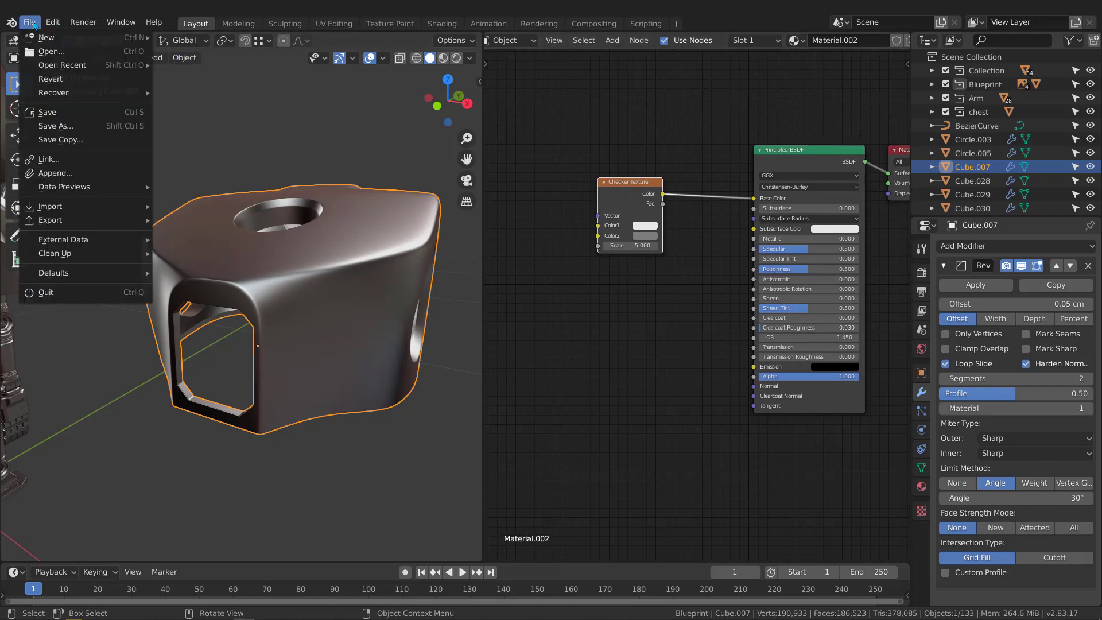
pyautogui.moveTo(52, 22)
pyautogui.click(91, 215)
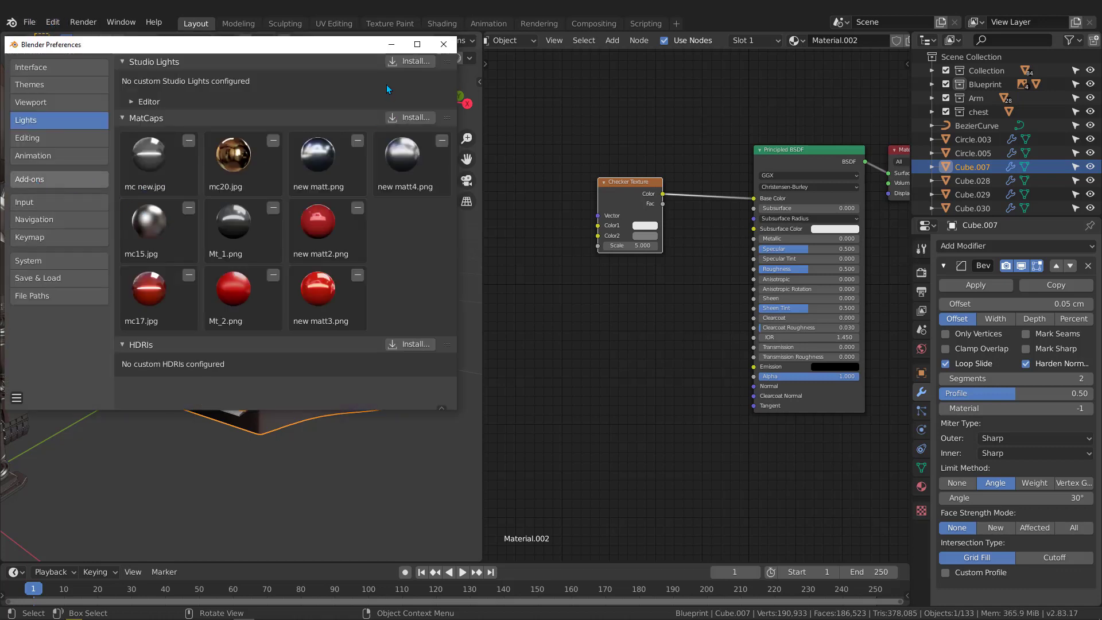
pyautogui.click(47, 179)
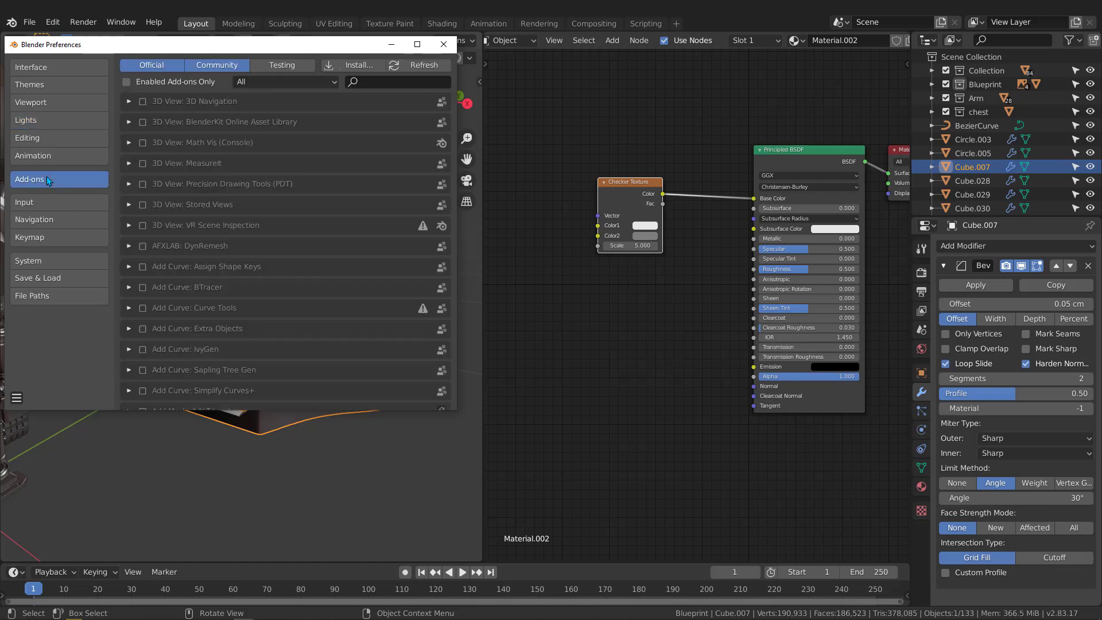
pyautogui.click(361, 81)
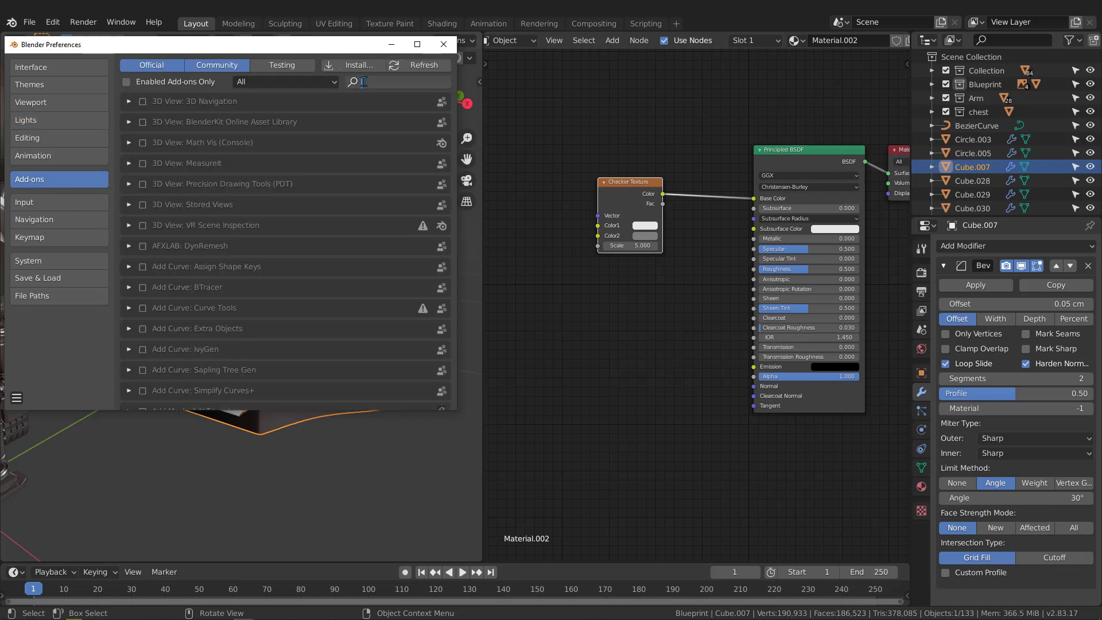
pyautogui.write('wr')
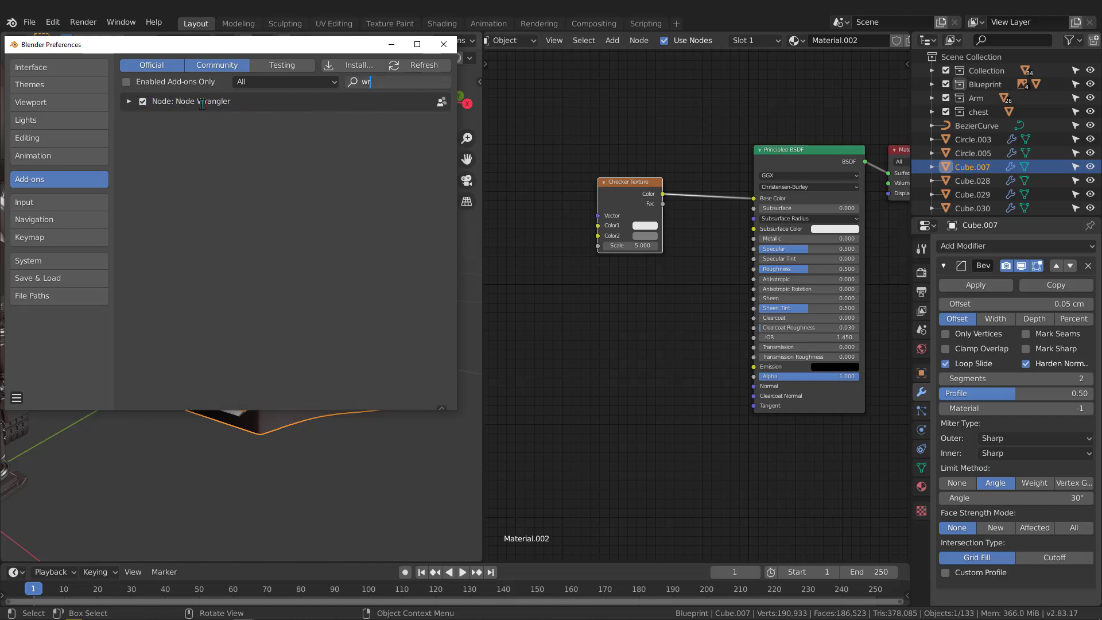
pyautogui.click(444, 45)
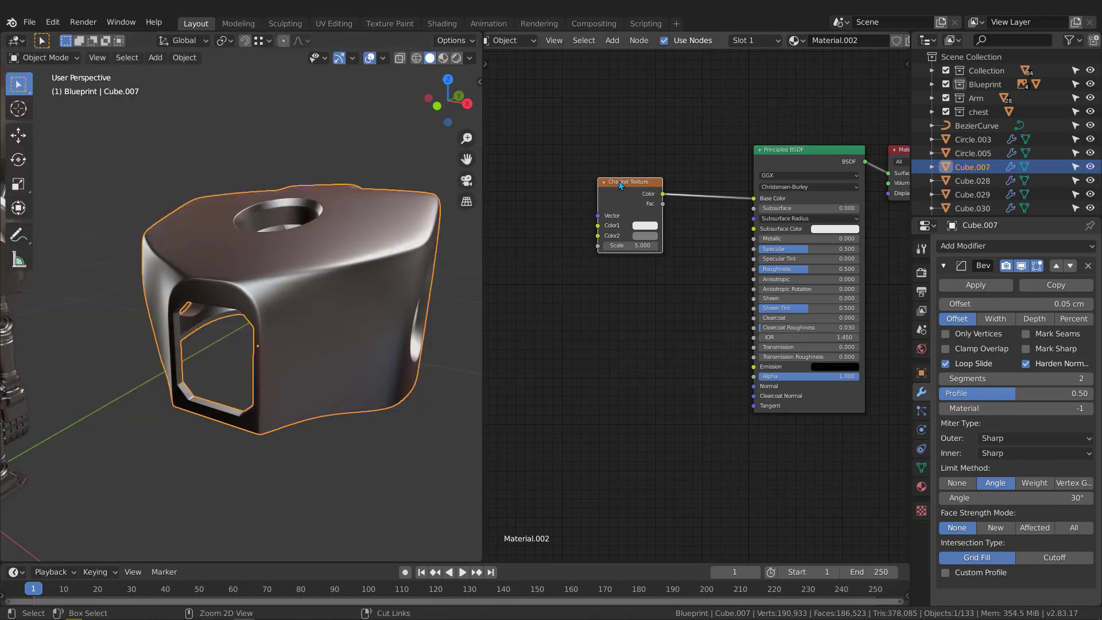
# - Add Texture Coordinate and Mapping nodes before the Checker Texture, and connect the UV output to the Mapping node's Vector input
pyautogui.hotkey('ctrl', 't')
pyautogui.moveTo(607, 194); pyautogui.dragTo(757, 192, button='middle')
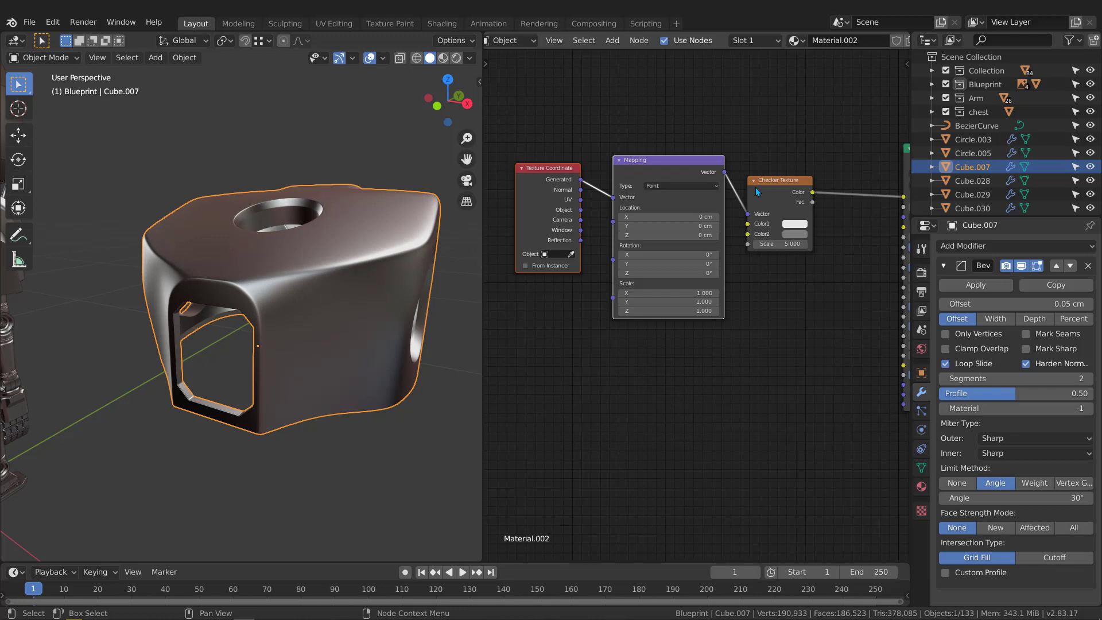
pyautogui.scroll(1, 632, 121)
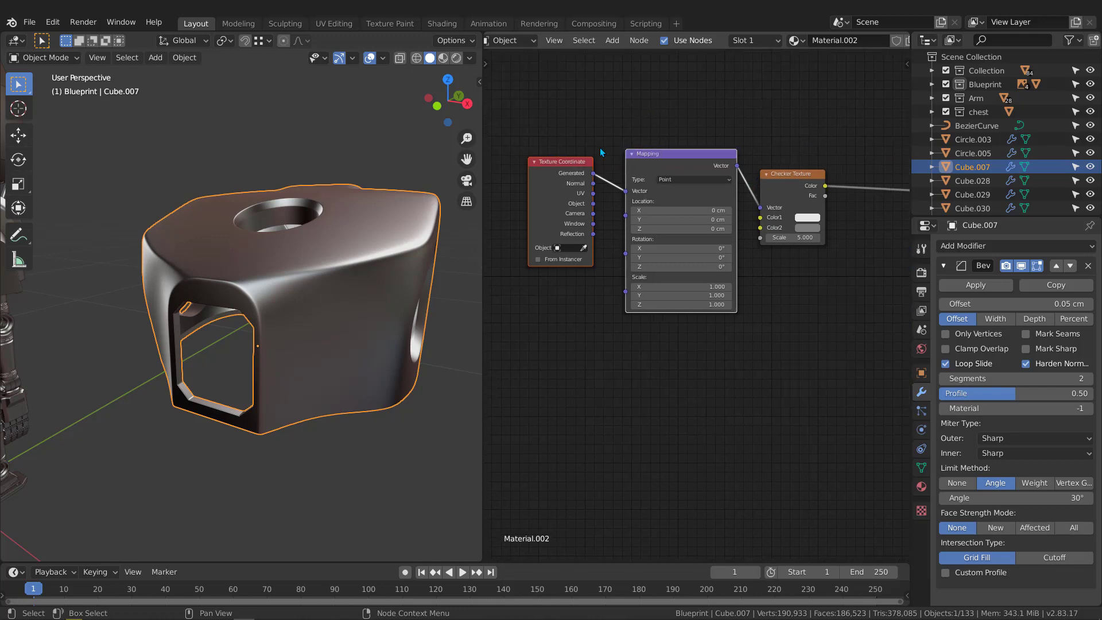
pyautogui.moveTo(553, 166); pyautogui.dragTo(531, 175)
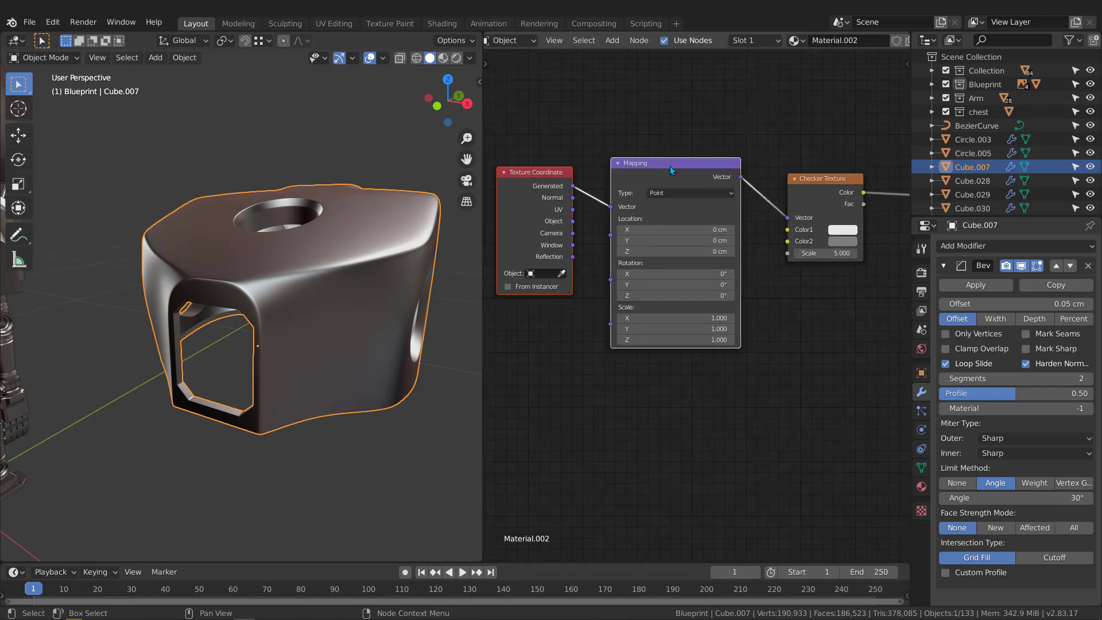
pyautogui.scroll(-2, 652, 127)
pyautogui.scroll(2, 588, 179)
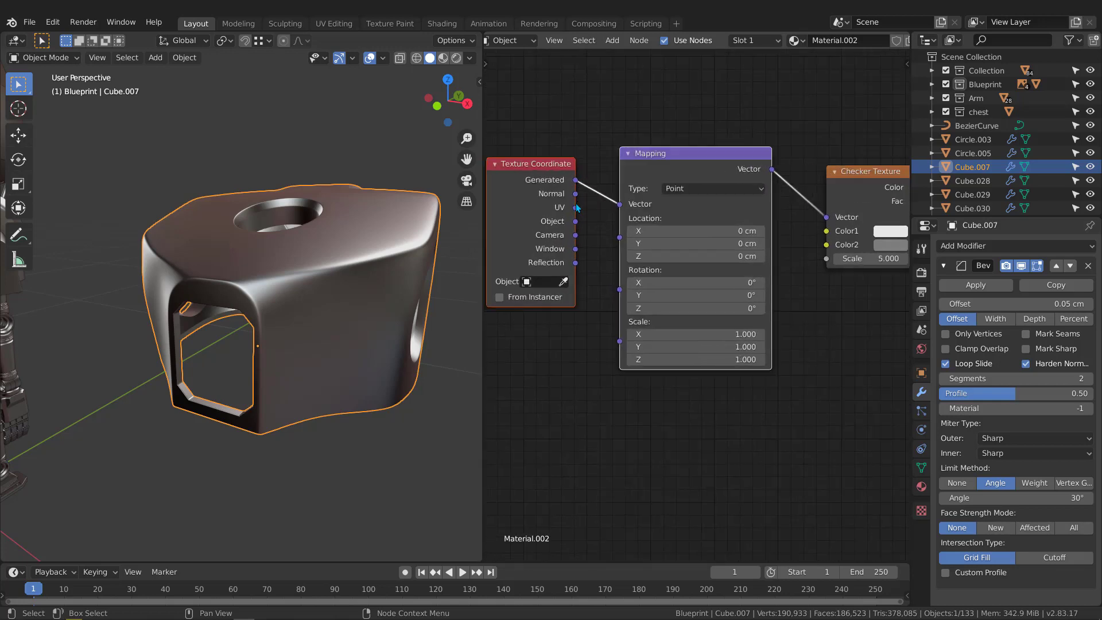
pyautogui.moveTo(575, 207); pyautogui.dragTo(621, 205)
# - Shift the Checker Texture node slightly toward the Principled BSDF and show the chest piece in Material Preview shading
pyautogui.scroll(-1, 690, 167)
pyautogui.moveTo(777, 150); pyautogui.dragTo(607, 170, button='middle')
pyautogui.scroll(2, 628, 188)
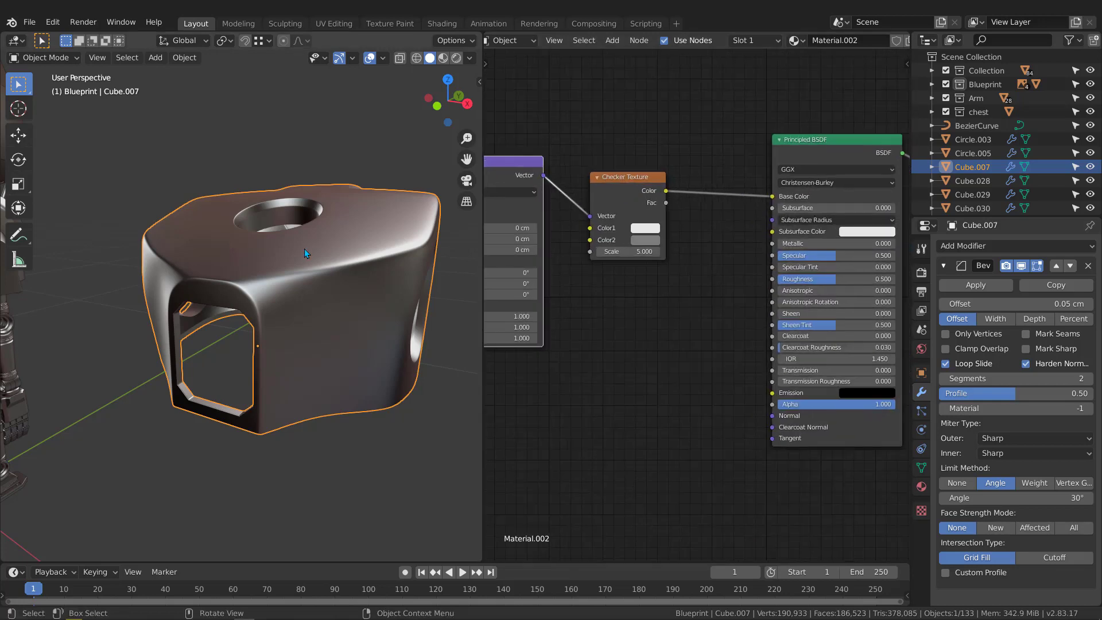
pyautogui.moveTo(304, 250); pyautogui.dragTo(270, 259, button='middle')
pyautogui.moveTo(618, 189); pyautogui.dragTo(641, 186)
pyautogui.moveTo(255, 267); pyautogui.dragTo(265, 257, button='middle')
pyautogui.press('z')
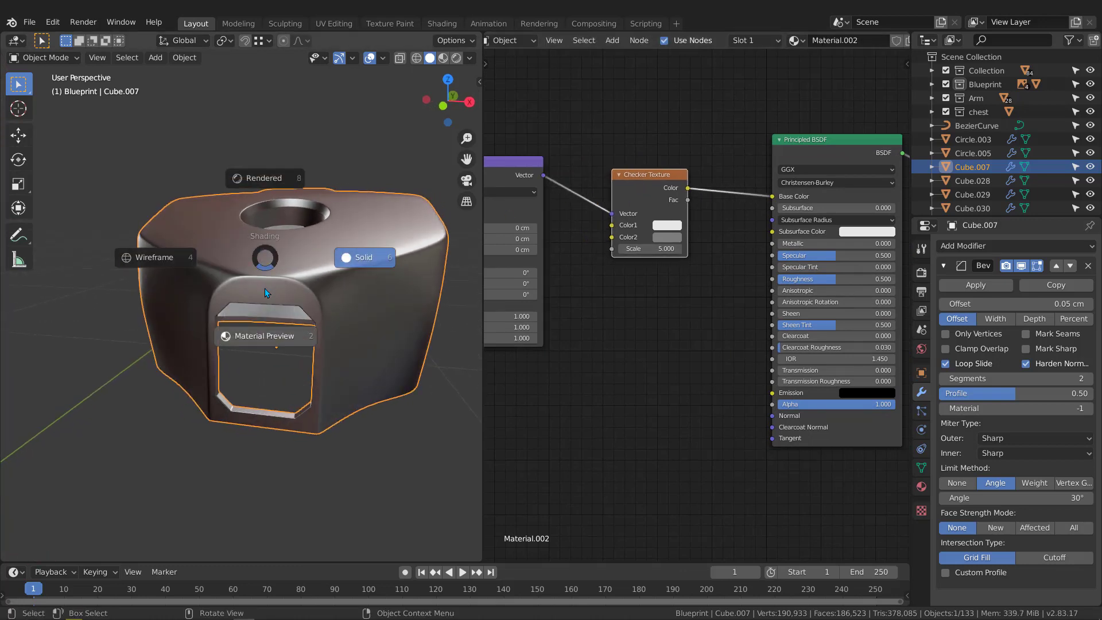
pyautogui.click(265, 342)
pyautogui.moveTo(266, 342)
pyautogui.mouseDown(button='middle')
pyautogui.moveTo(266, 290)
pyautogui.moveTo(315, 263)
pyautogui.moveTo(297, 261)
pyautogui.moveTo(277, 303)
pyautogui.mouseUp(button='middle')
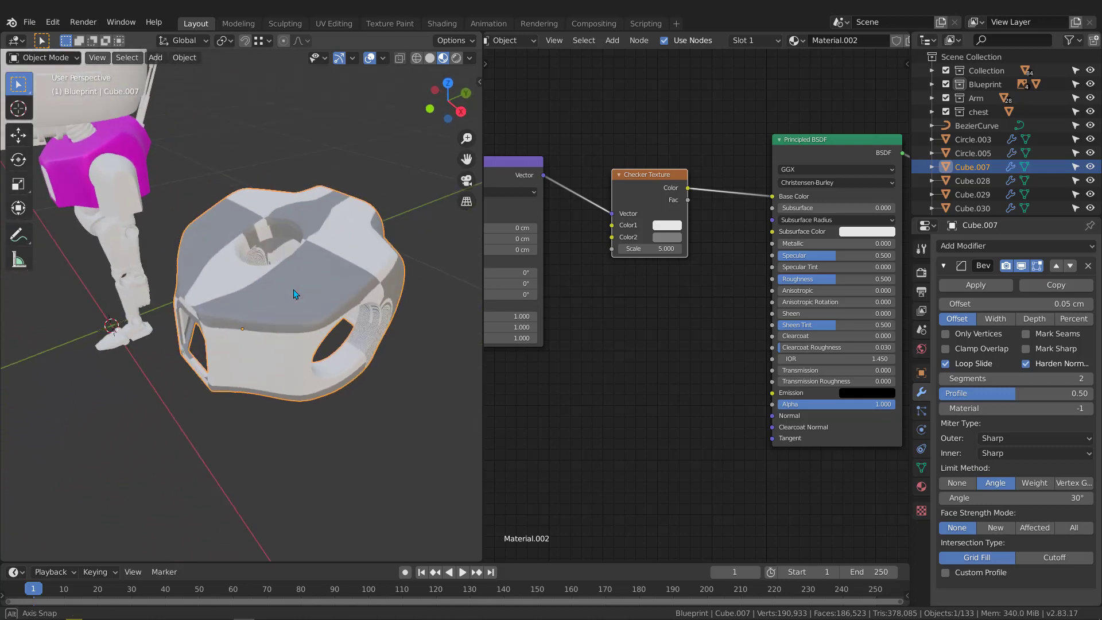
pyautogui.scroll(2, 627, 185)
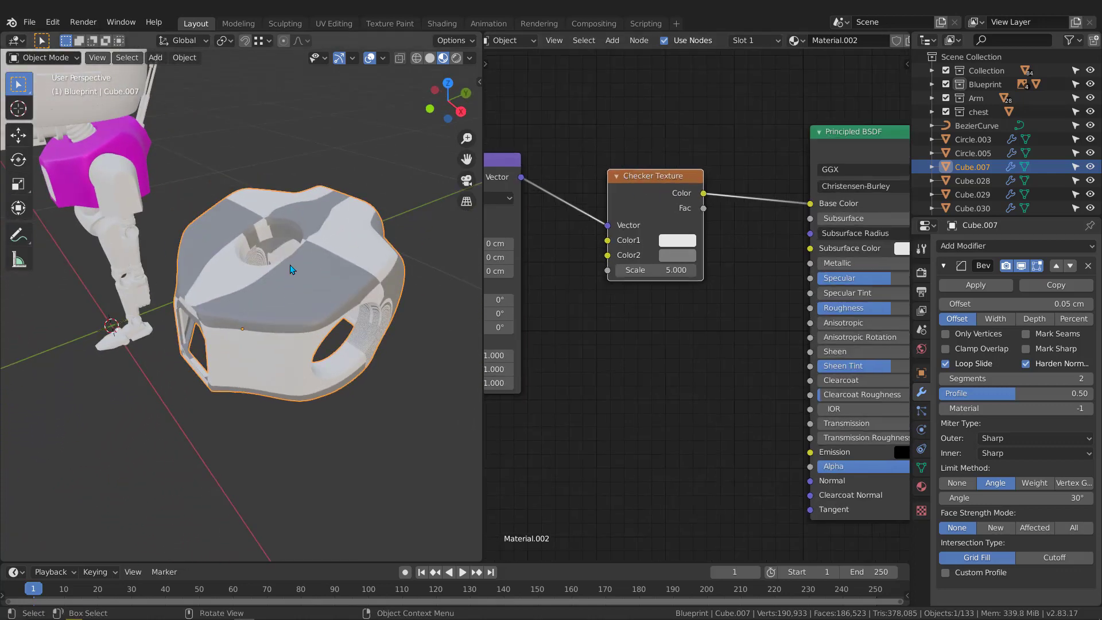
pyautogui.moveTo(592, 171); pyautogui.dragTo(732, 132, button='middle')
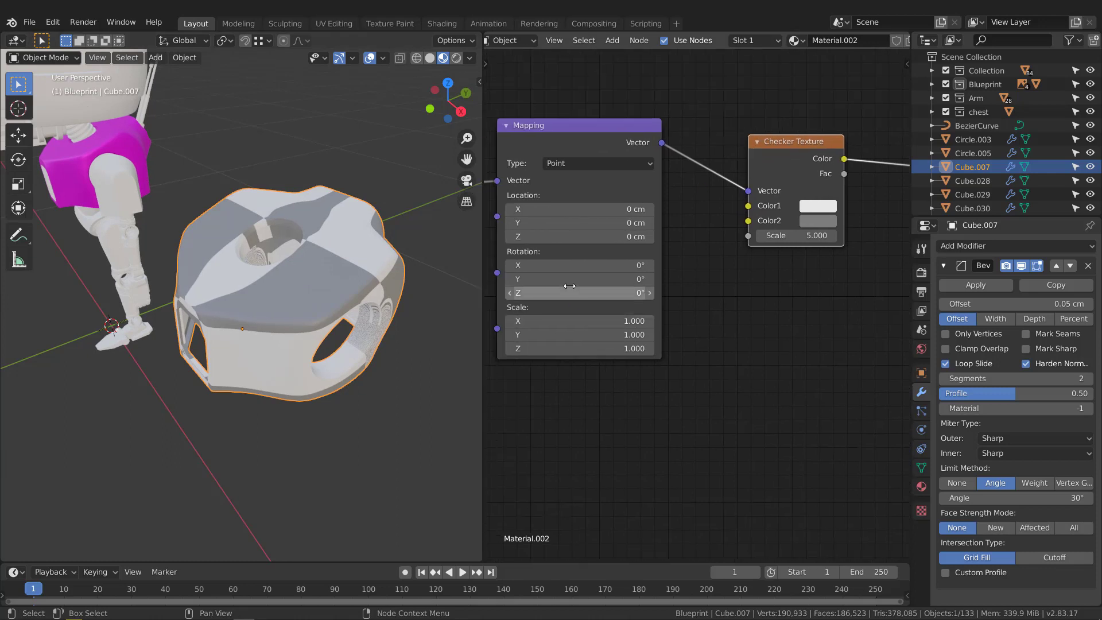
# - Set the Mapping node's X, Y and Z scale to 8
pyautogui.moveTo(568, 284); pyautogui.dragTo(701, 191, button='middle')
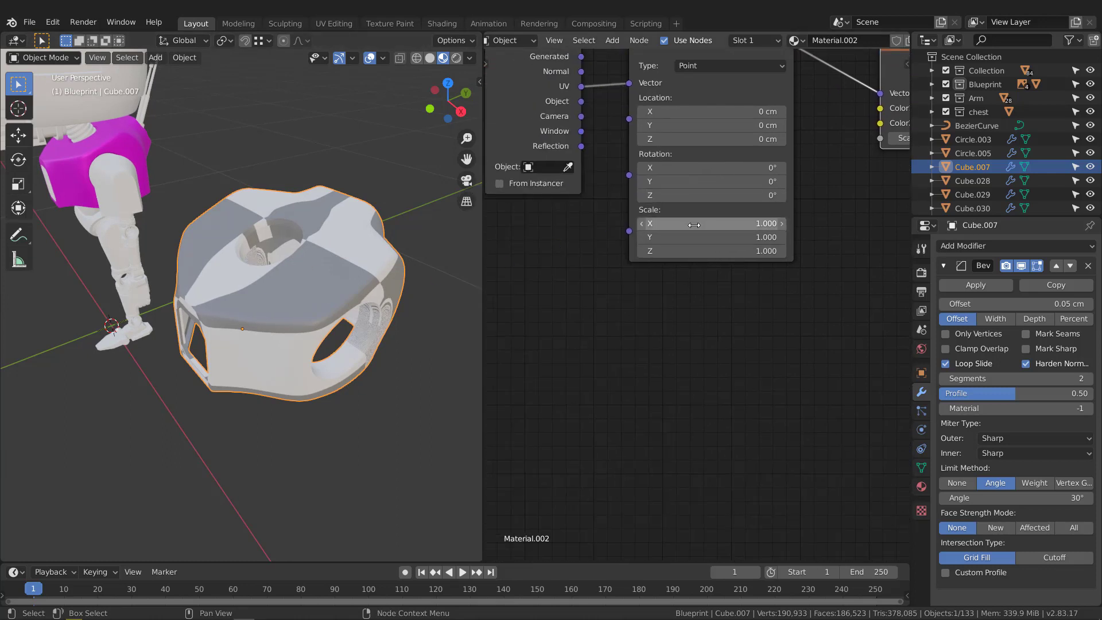
pyautogui.moveTo(695, 224); pyautogui.dragTo(676, 248)
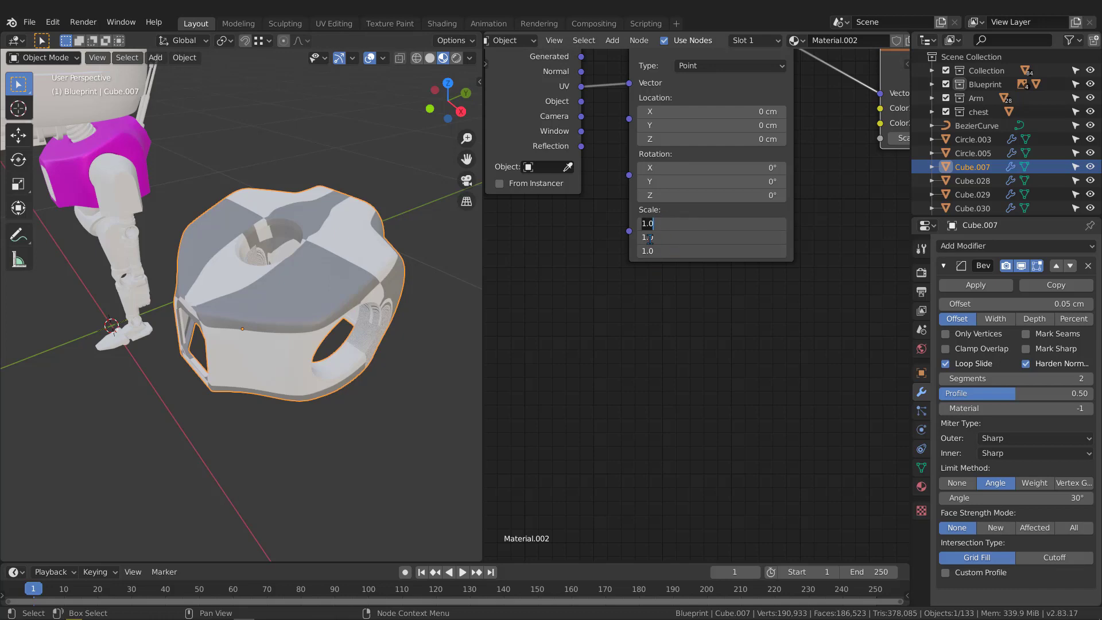
pyautogui.write('8')
pyautogui.press('Return')
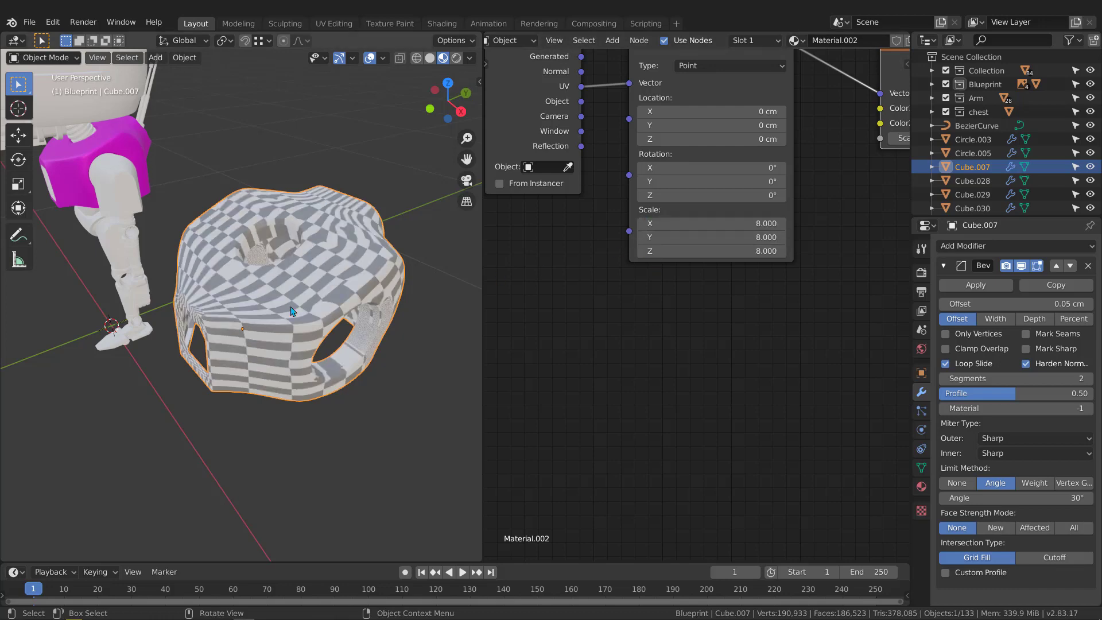
# - Examine the checker pattern on the chest piece for stretching from the front, side, back and inside
pyautogui.scroll(2, 279, 303)
pyautogui.moveTo(276, 287); pyautogui.dragTo(381, 263, button='middle')
pyautogui.moveTo(291, 236); pyautogui.dragTo(401, 270, button='middle')
pyautogui.scroll(4, 379, 262)
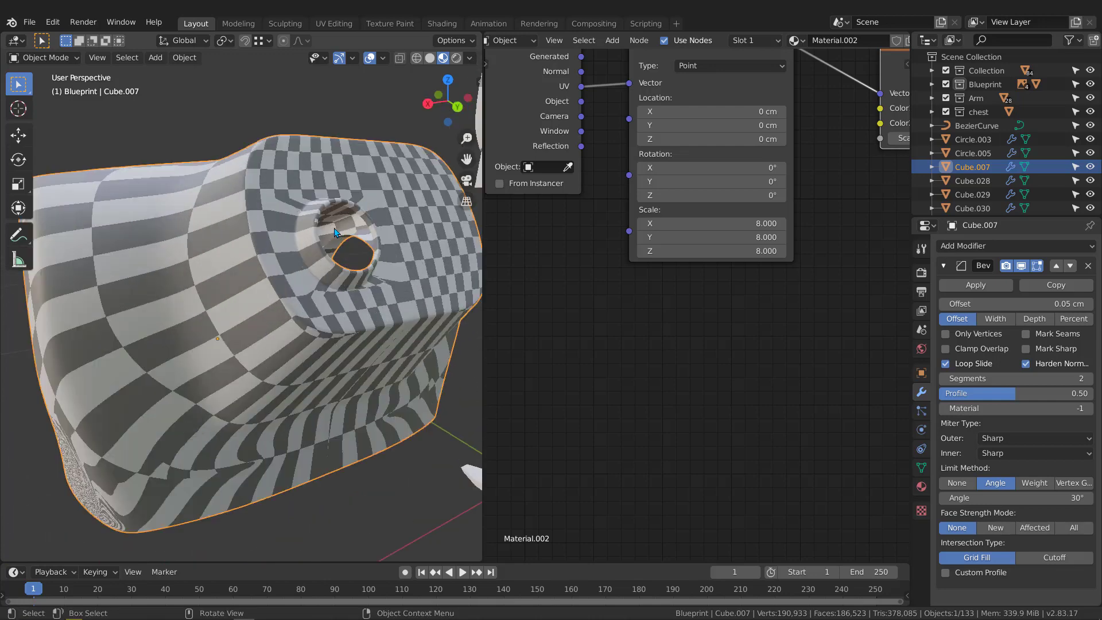
pyautogui.moveTo(198, 244); pyautogui.dragTo(236, 298, button='middle')
pyautogui.scroll(-1, 222, 261)
pyautogui.moveTo(313, 269); pyautogui.dragTo(318, 425, button='middle')
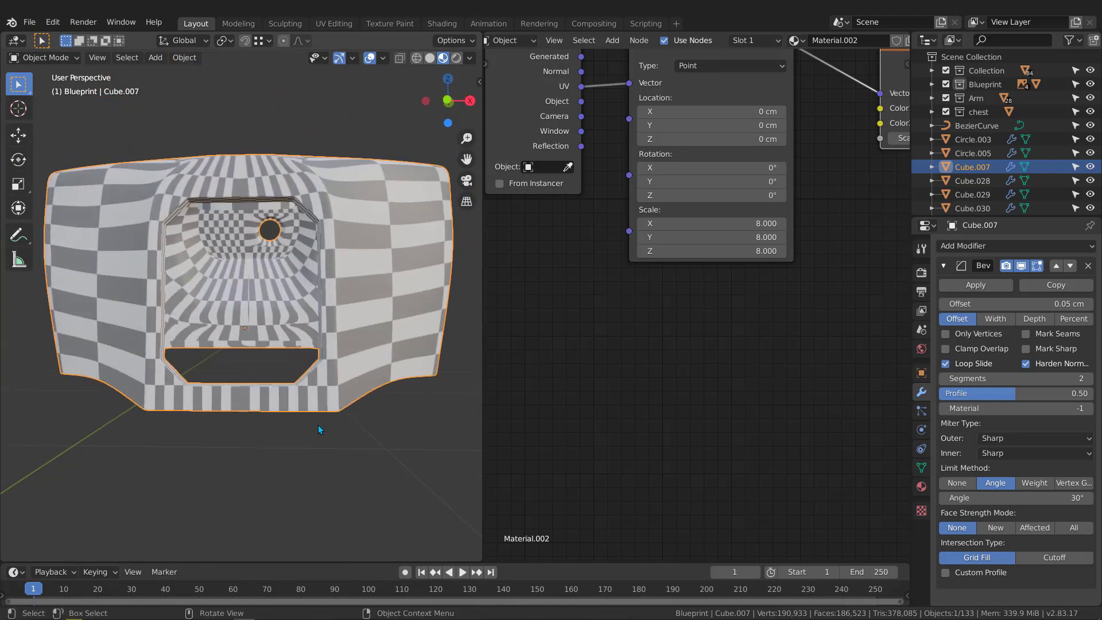
pyautogui.moveTo(362, 341); pyautogui.dragTo(394, 248, button='middle')
pyautogui.scroll(-3, 395, 248)
pyautogui.keyDown('shift'); pyautogui.moveTo(264, 246); pyautogui.dragTo(399, 278, button='middle'); pyautogui.keyUp('shift')
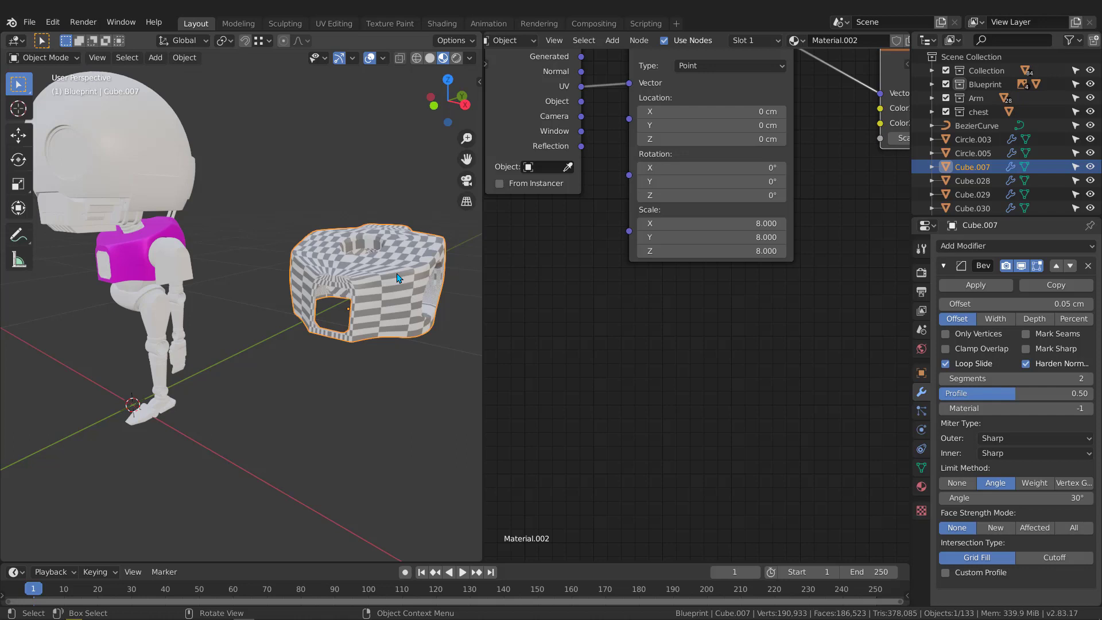
# - Switch the viewport to Solid shading and delete the duplicated chest piece
pyautogui.press('z')
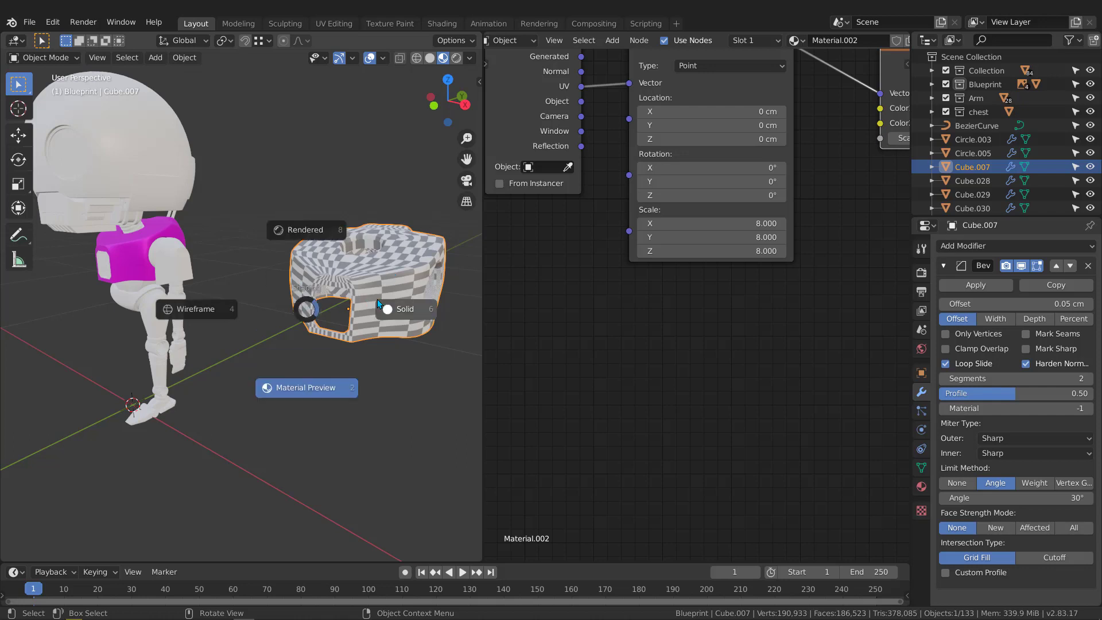
pyautogui.click(405, 304)
pyautogui.scroll(-3, 326, 257)
pyautogui.moveTo(326, 257); pyautogui.dragTo(336, 212, button='middle')
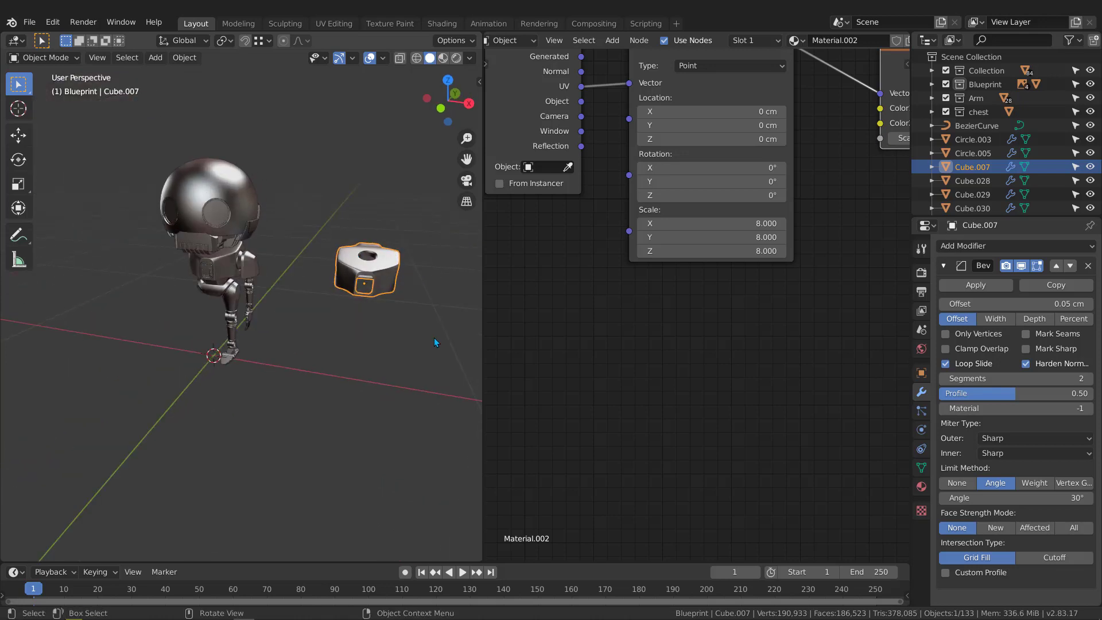
pyautogui.press('Delete')
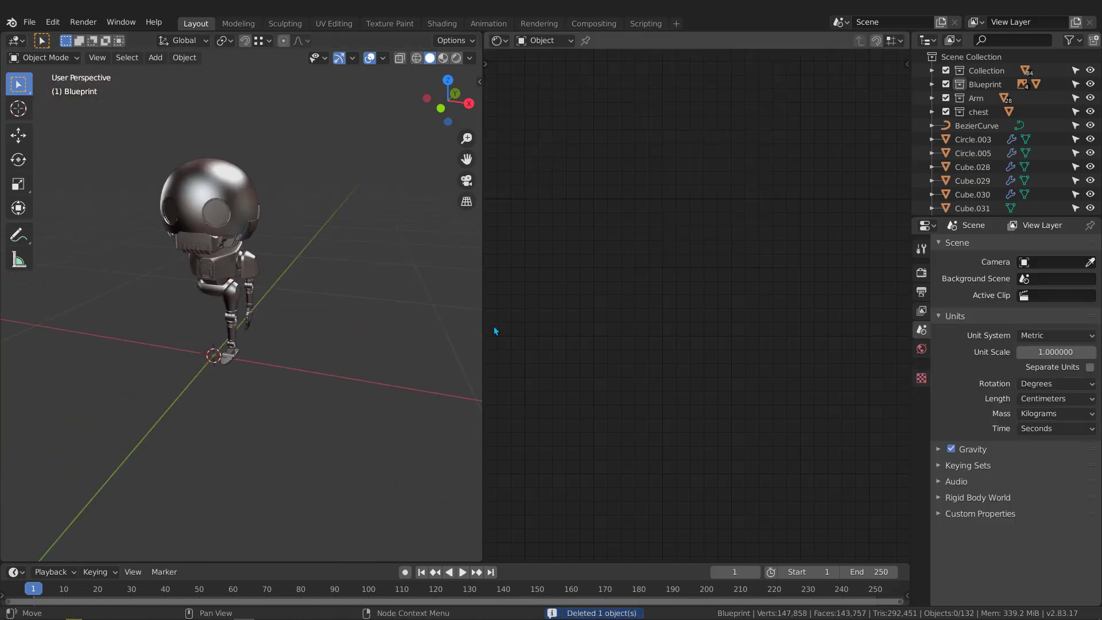
# - Widen the 3D viewport over the node editor area and isolate the robot's head shell in local view
pyautogui.moveTo(483, 320); pyautogui.dragTo(891, 313)
pyautogui.moveTo(422, 186); pyautogui.dragTo(464, 171, button='middle')
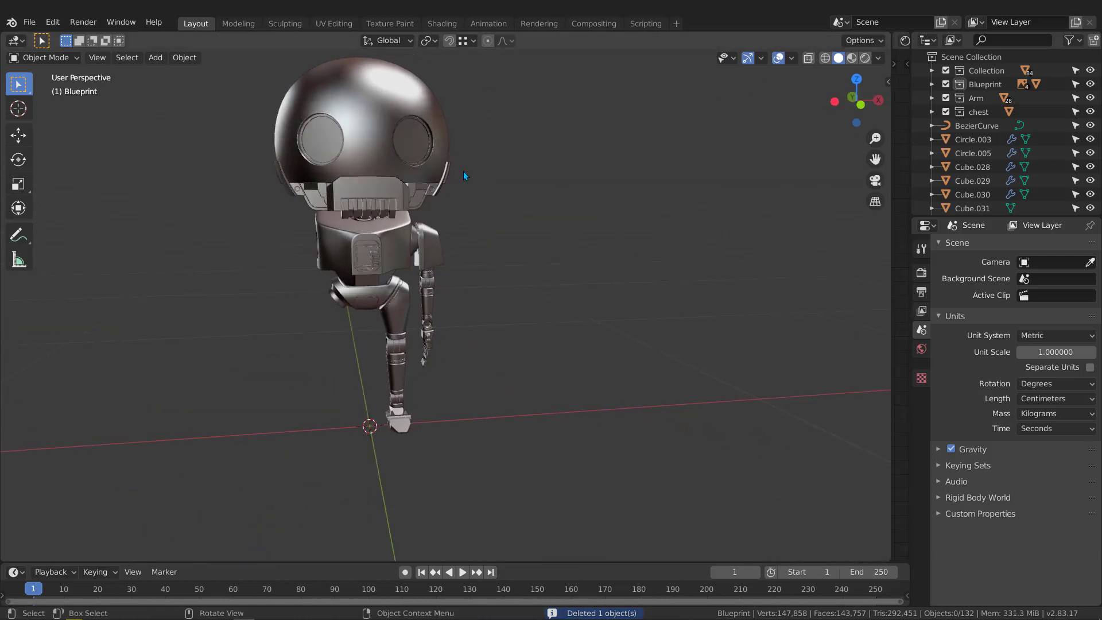
pyautogui.click(378, 119)
pyautogui.moveTo(452, 111); pyautogui.dragTo(380, 136, button='middle')
pyautogui.press('KP_Divide')
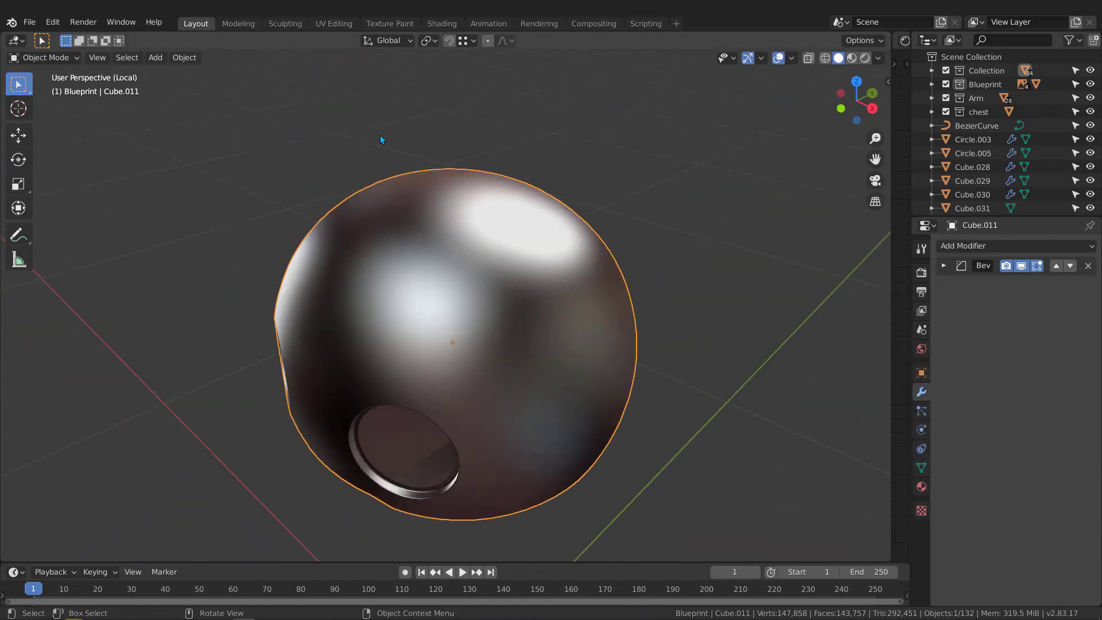
pyautogui.moveTo(374, 182); pyautogui.dragTo(495, 315, button='middle')
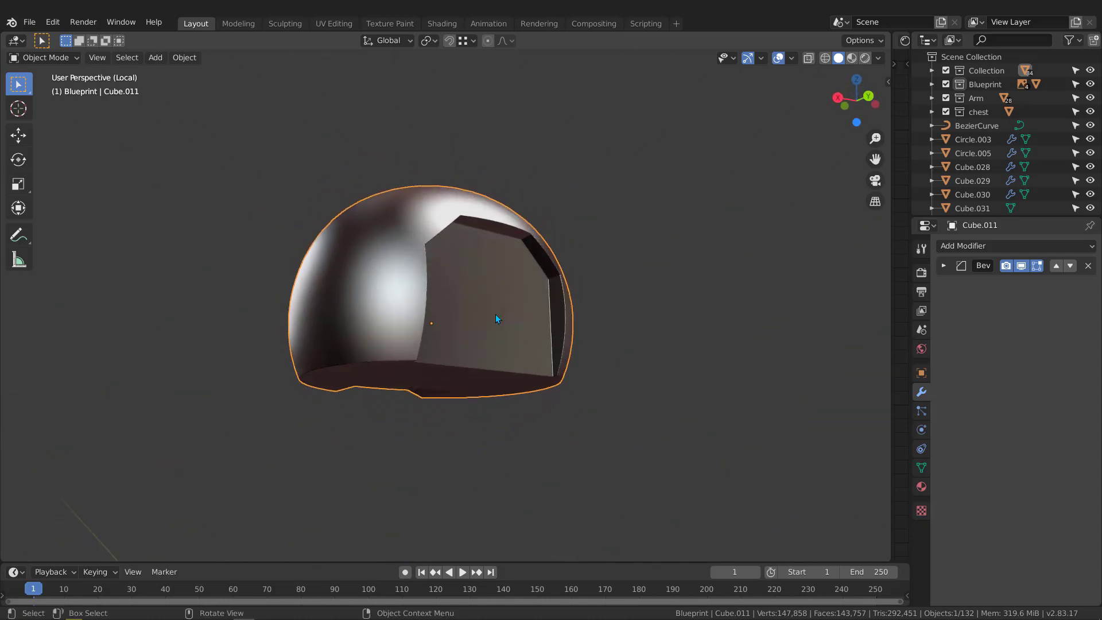
# - Leave local view to check the back of the head on the full robot, and isolate the head shell again
pyautogui.press('KP_Divide')
pyautogui.moveTo(337, 212); pyautogui.dragTo(340, 122, button='middle')
pyautogui.scroll(4, 474, 185)
pyautogui.moveTo(249, 120); pyautogui.dragTo(448, 184, button='middle')
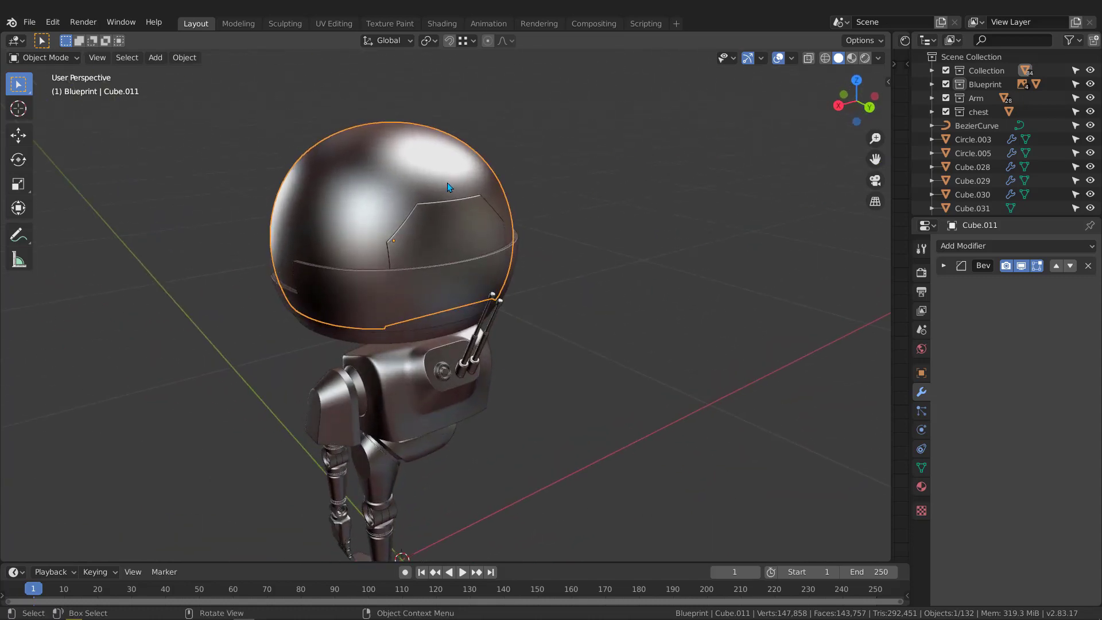
pyautogui.press('KP_Divide')
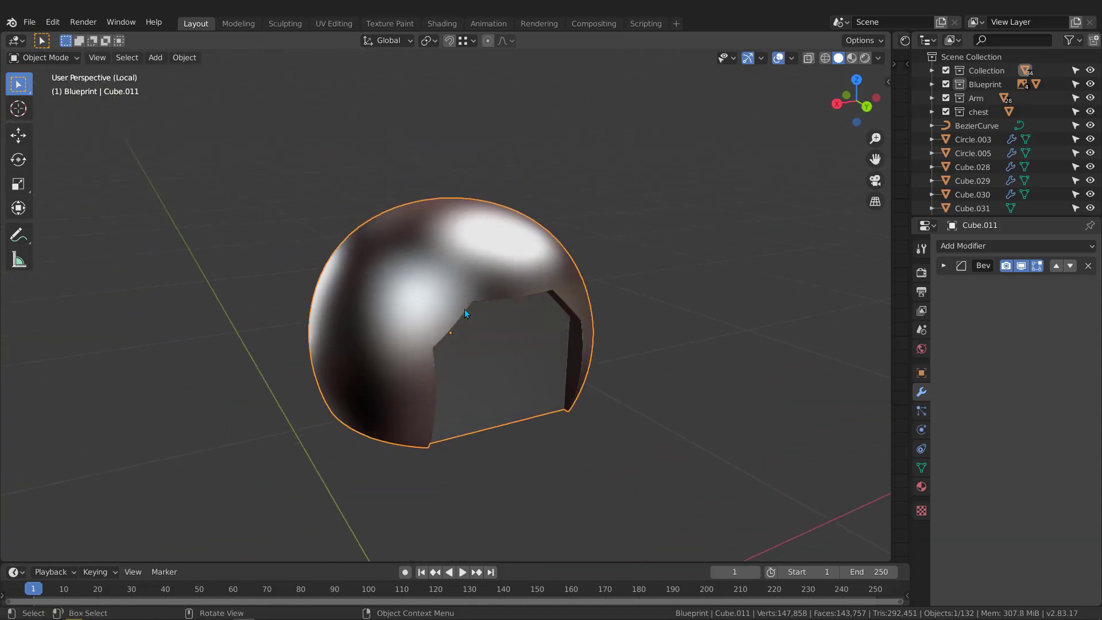
# - Delete the four flat faces closing the rear opening of the head shell in Edit Mode
pyautogui.press('Tab')
pyautogui.moveTo(512, 352); pyautogui.dragTo(444, 277, button='middle')
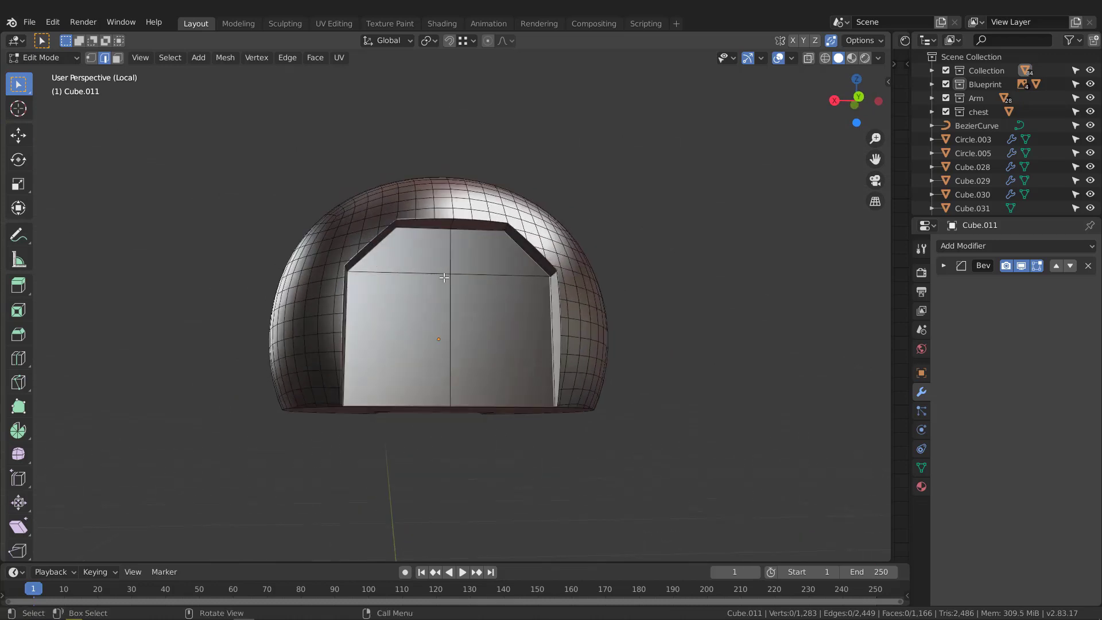
pyautogui.press('3')
pyautogui.click(432, 255)
pyautogui.keyDown('shift'); pyautogui.click(436, 307); pyautogui.keyUp('shift')
pyautogui.keyDown('shift'); pyautogui.click(466, 305); pyautogui.keyUp('shift')
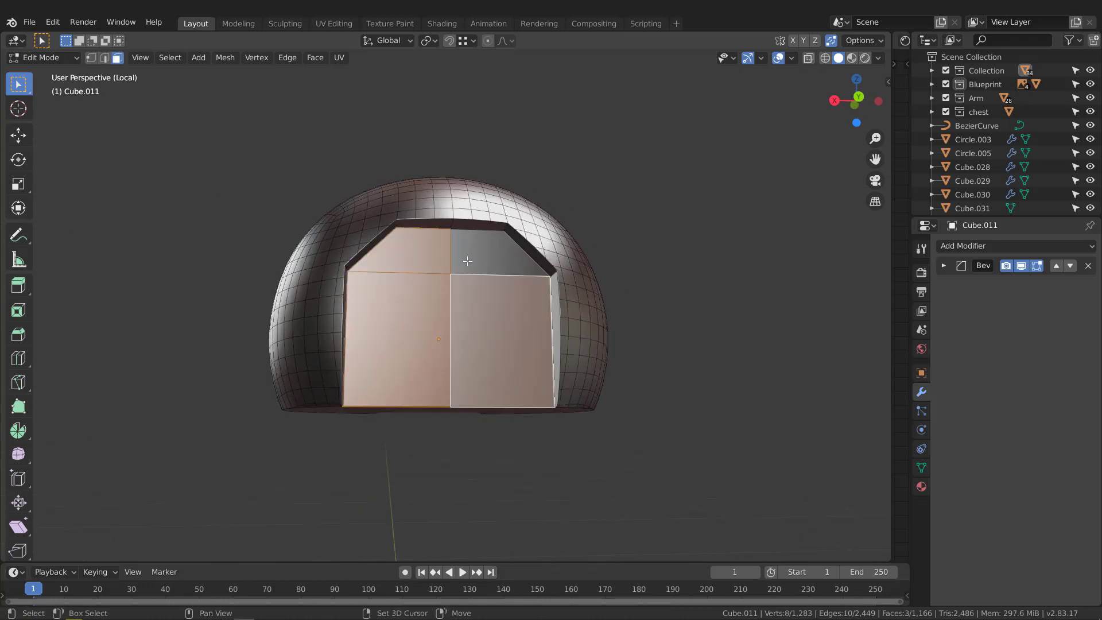
pyautogui.keyDown('shift'); pyautogui.click(468, 261); pyautogui.keyUp('shift')
pyautogui.scroll(1, 463, 285)
pyautogui.moveTo(464, 285); pyautogui.dragTo(489, 220, button='middle')
pyautogui.press('x')
pyautogui.press('f')
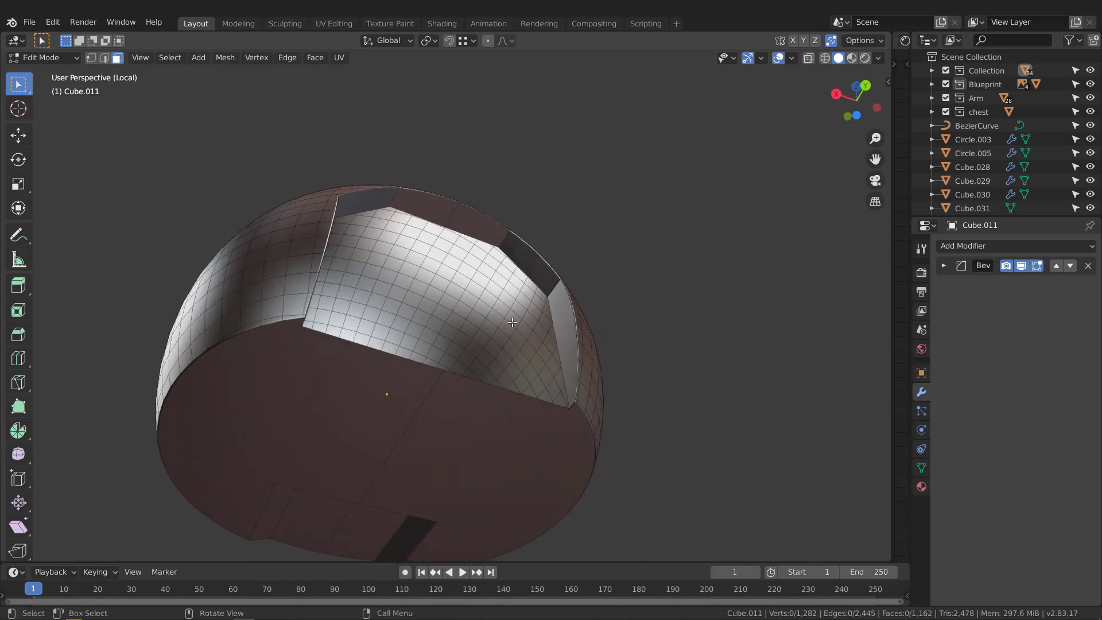
# - Try an edge slide with a factor of 0.224 on the inner edge loop of the head's rear opening
pyautogui.press('2')
pyautogui.keyDown('alt'); pyautogui.click(558, 344); pyautogui.keyUp('alt')
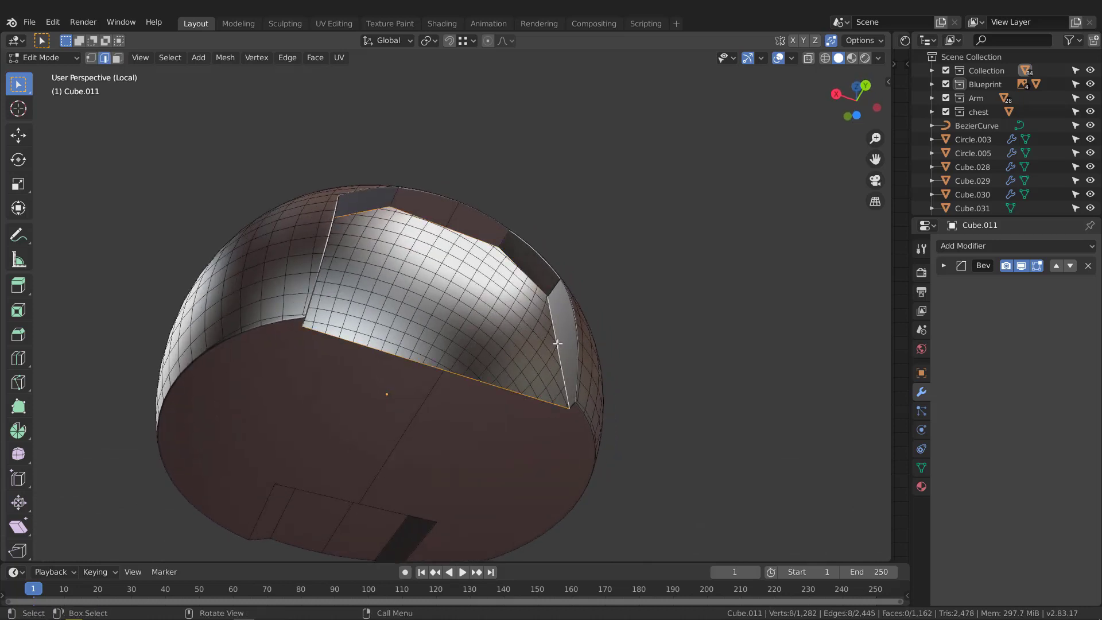
pyautogui.moveTo(561, 317); pyautogui.dragTo(564, 314, button='middle')
pyautogui.press('g')
pyautogui.press('g')
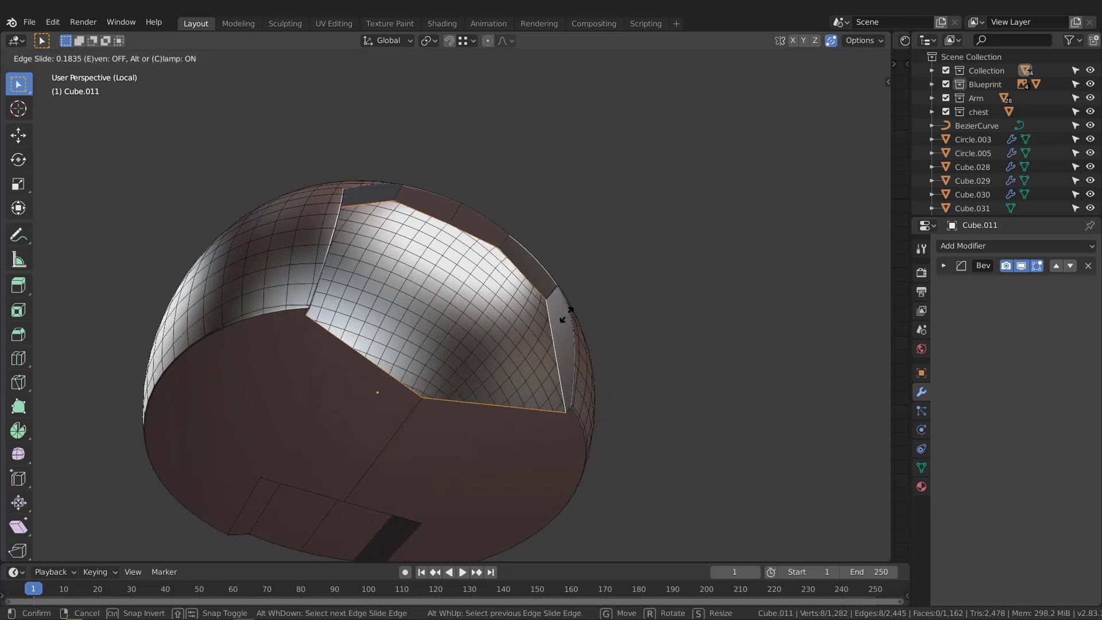
pyautogui.click(569, 316)
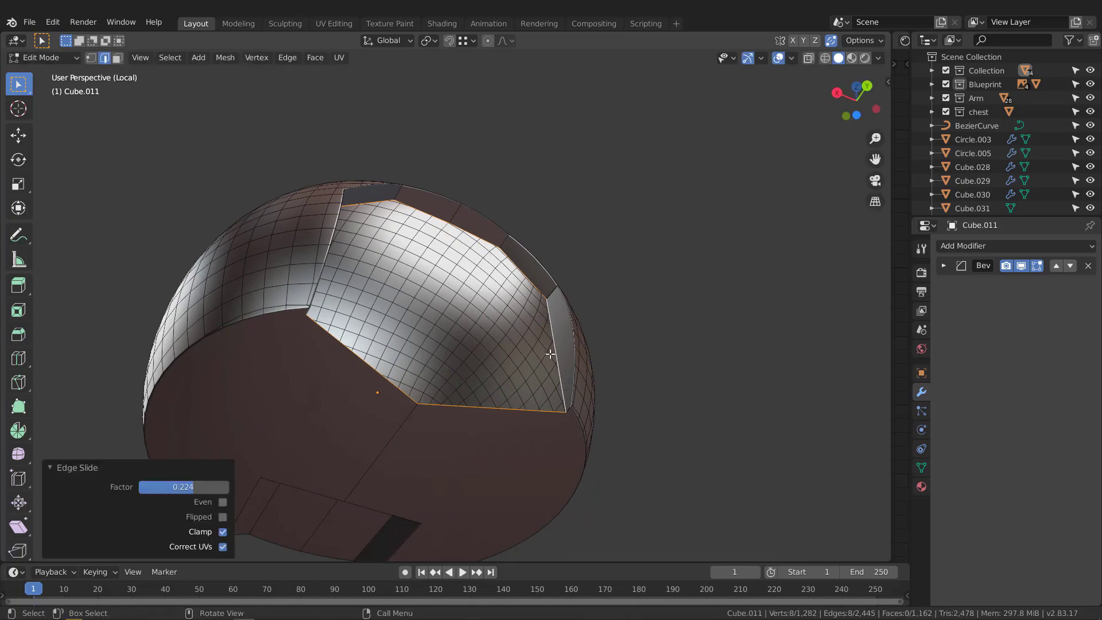
# - Inspect the head shell's rear opening rim, interior, underside and eye sockets from several angles
pyautogui.moveTo(526, 343); pyautogui.dragTo(388, 235, button='middle')
pyautogui.moveTo(338, 351); pyautogui.dragTo(398, 337, button='middle')
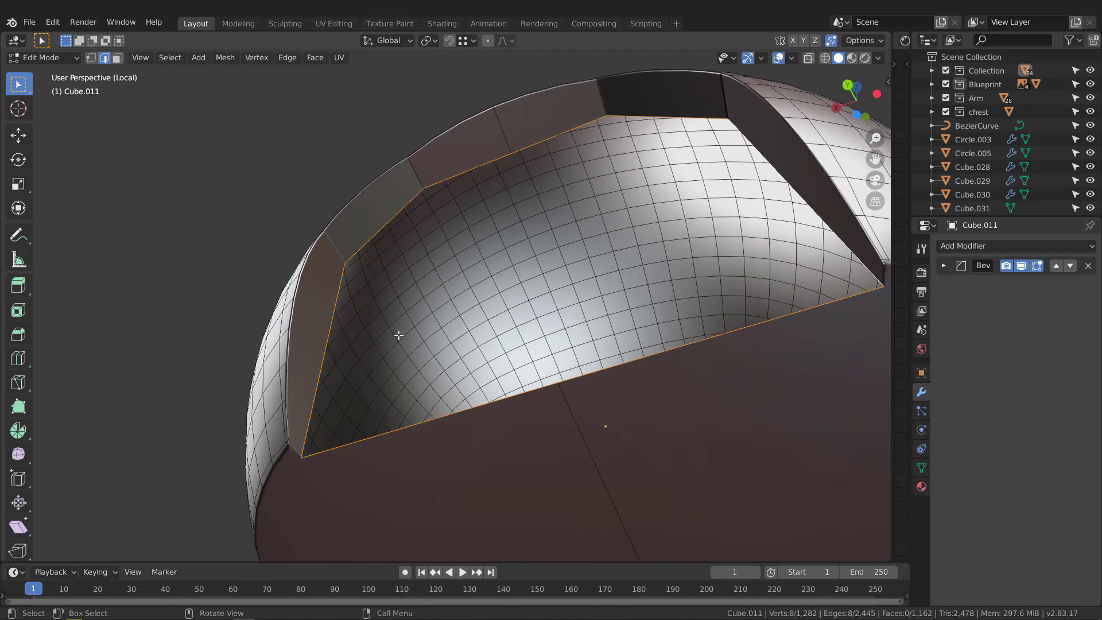
pyautogui.hotkey('ctrl', 'r')
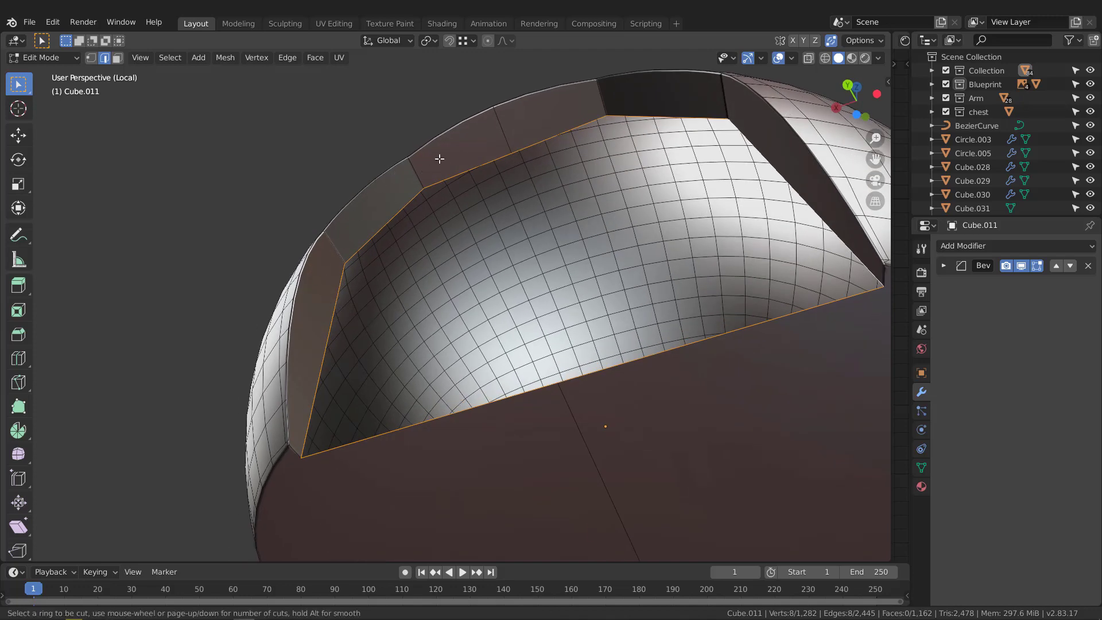
pyautogui.press('Escape')
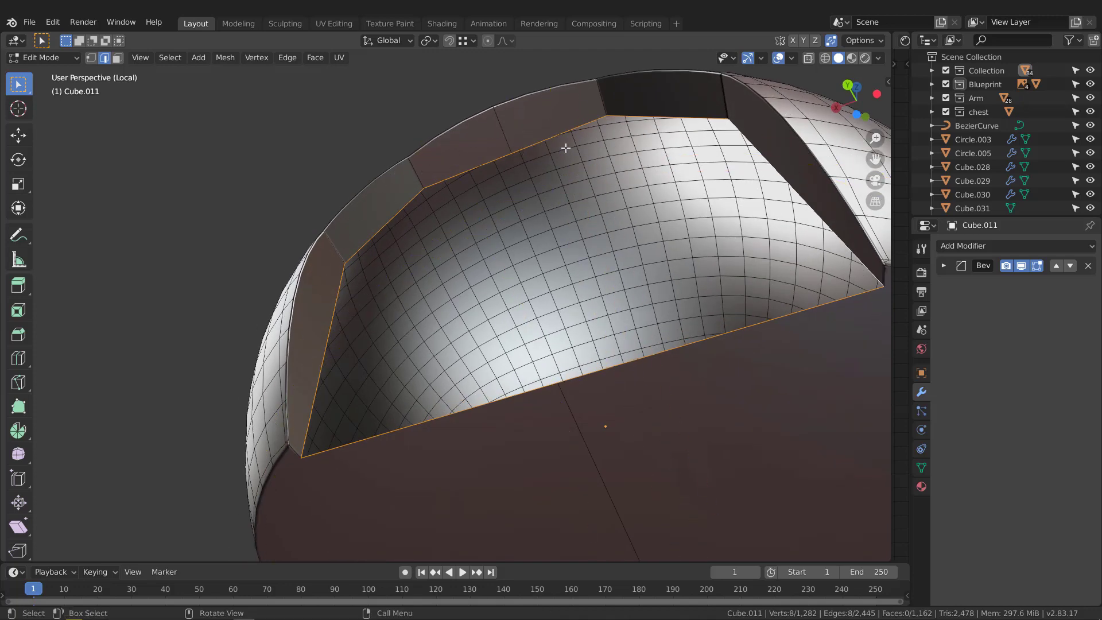
pyautogui.moveTo(566, 147); pyautogui.dragTo(586, 177, button='middle')
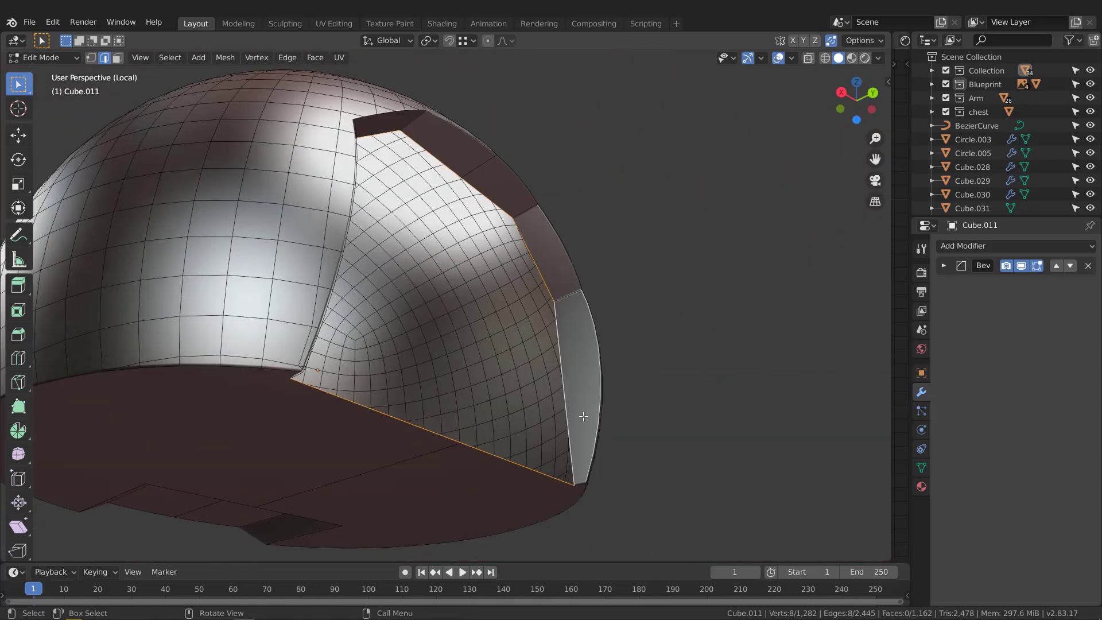
pyautogui.moveTo(578, 281); pyautogui.dragTo(543, 321, button='middle')
pyautogui.scroll(-4, 414, 270)
pyautogui.moveTo(385, 276); pyautogui.dragTo(425, 219, button='middle')
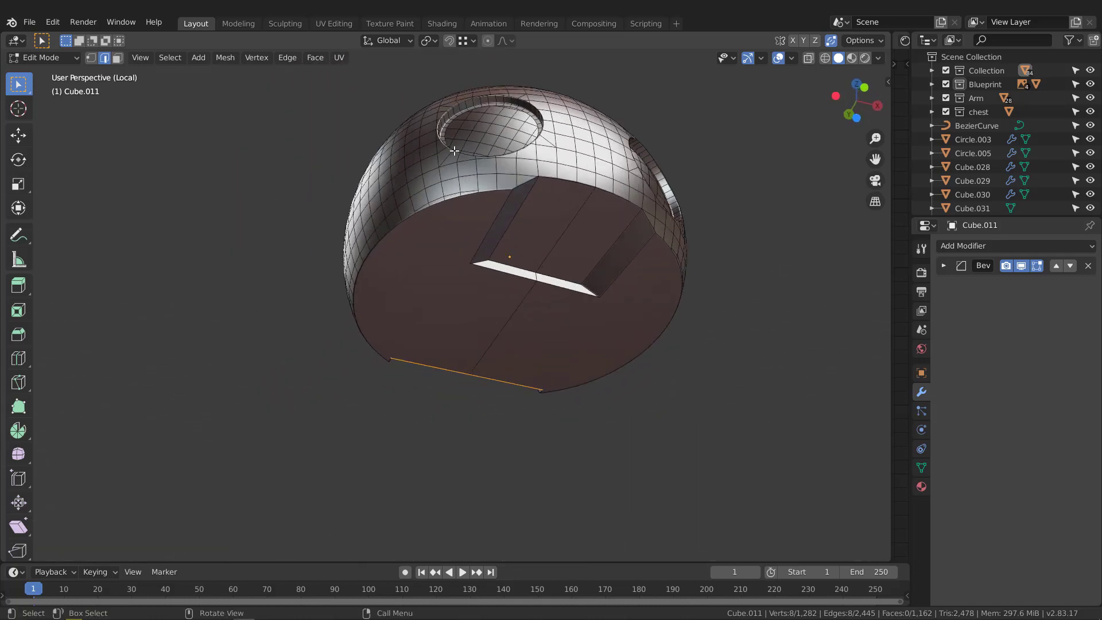
pyautogui.scroll(3, 504, 211)
pyautogui.moveTo(504, 212); pyautogui.dragTo(578, 272, button='middle')
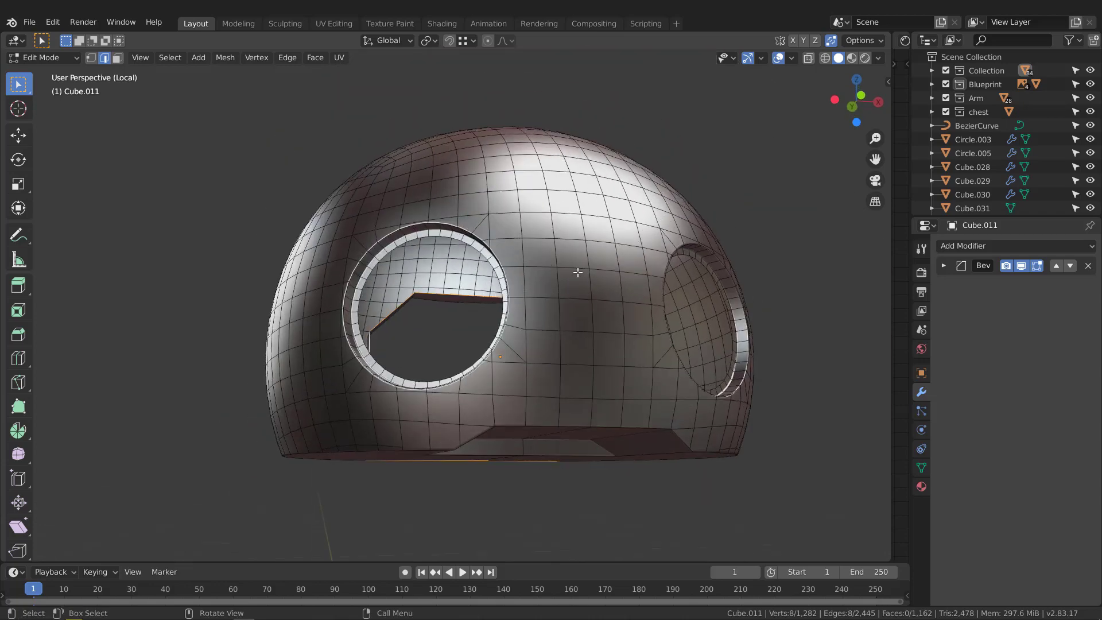
# - Return to Object Mode and apply the Bevel modifier on the head shell
pyautogui.click(944, 266)
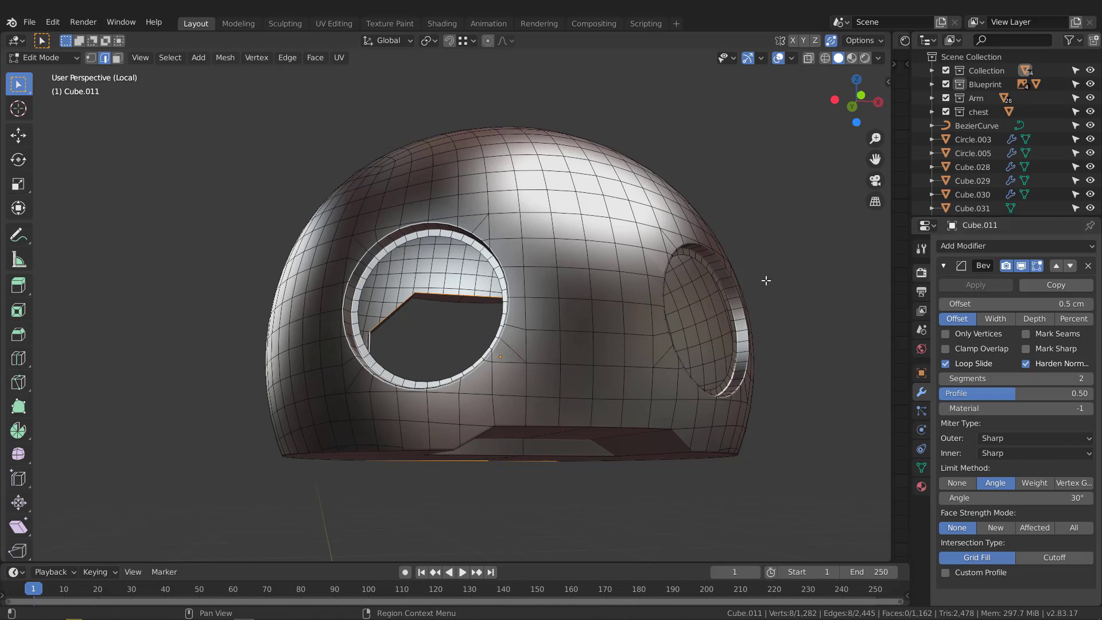
pyautogui.scroll(-3, 689, 278)
pyautogui.moveTo(435, 276); pyautogui.dragTo(492, 276, button='middle')
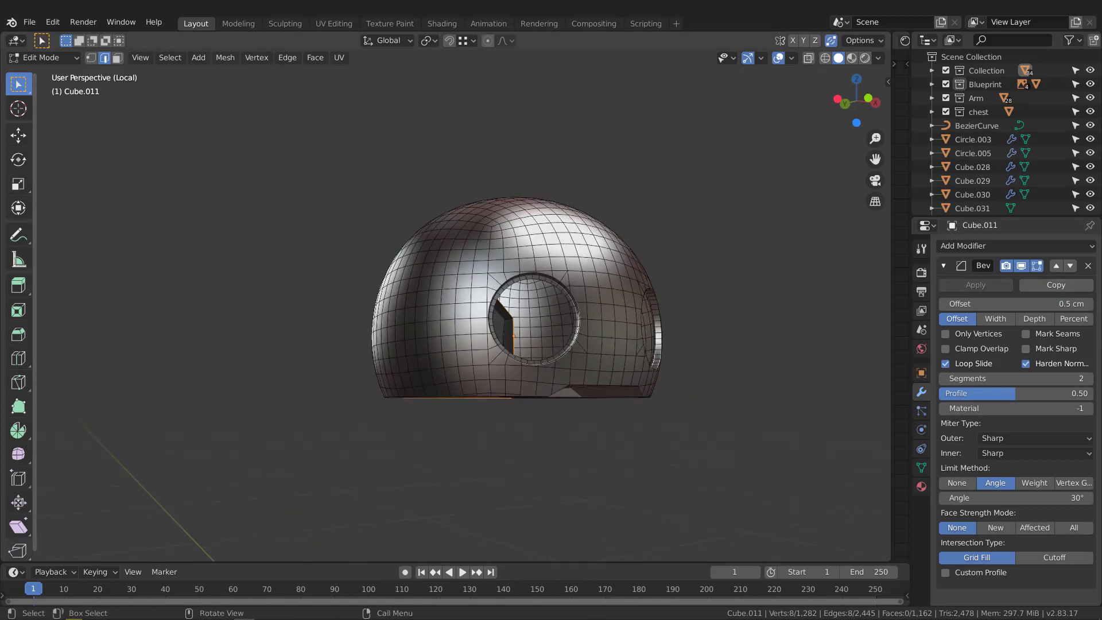
pyautogui.moveTo(405, 387); pyautogui.dragTo(394, 377, button='middle')
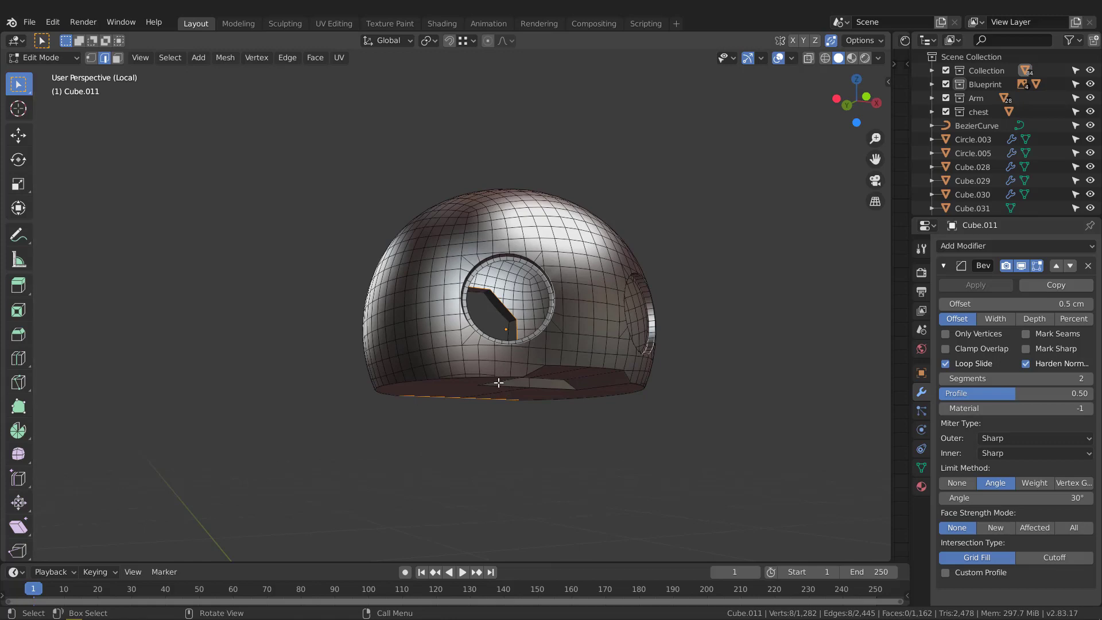
pyautogui.moveTo(499, 382)
pyautogui.mouseDown(button='middle')
pyautogui.moveTo(600, 304)
pyautogui.moveTo(594, 322)
pyautogui.mouseUp(button='middle')
pyautogui.press('Tab')
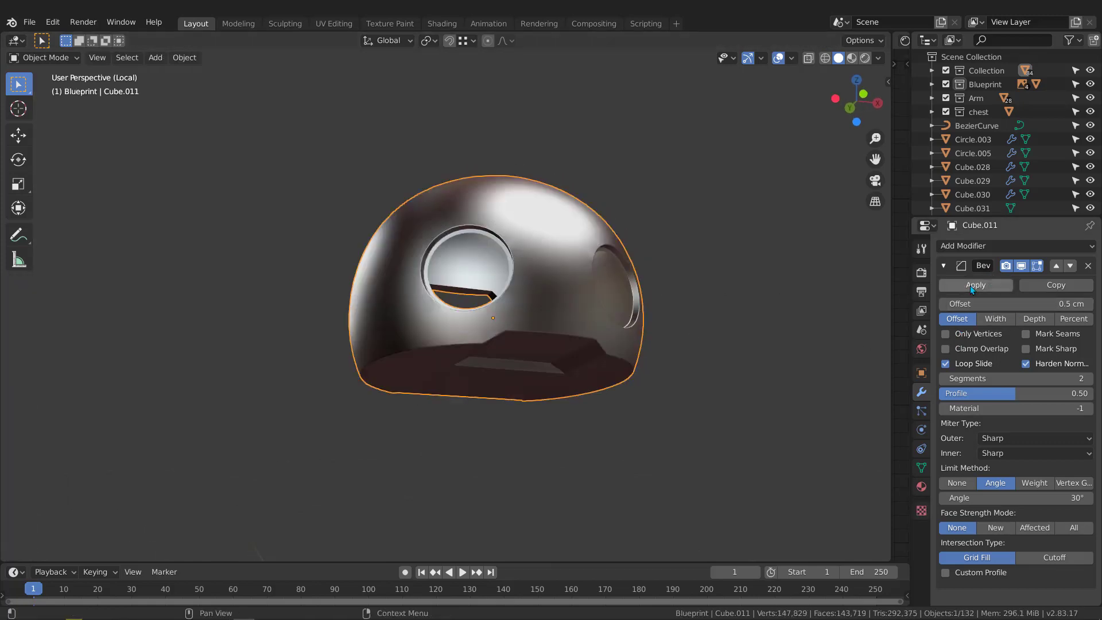
pyautogui.click(990, 284)
pyautogui.moveTo(597, 290); pyautogui.dragTo(524, 263, button='middle')
pyautogui.press('Tab')
pyautogui.press('Tab')
# - Enter Edit Mode on the head shell and mark the middle bevel edges along one side of the bottom rim as a seam
pyautogui.scroll(2, 543, 281)
pyautogui.press('Tab')
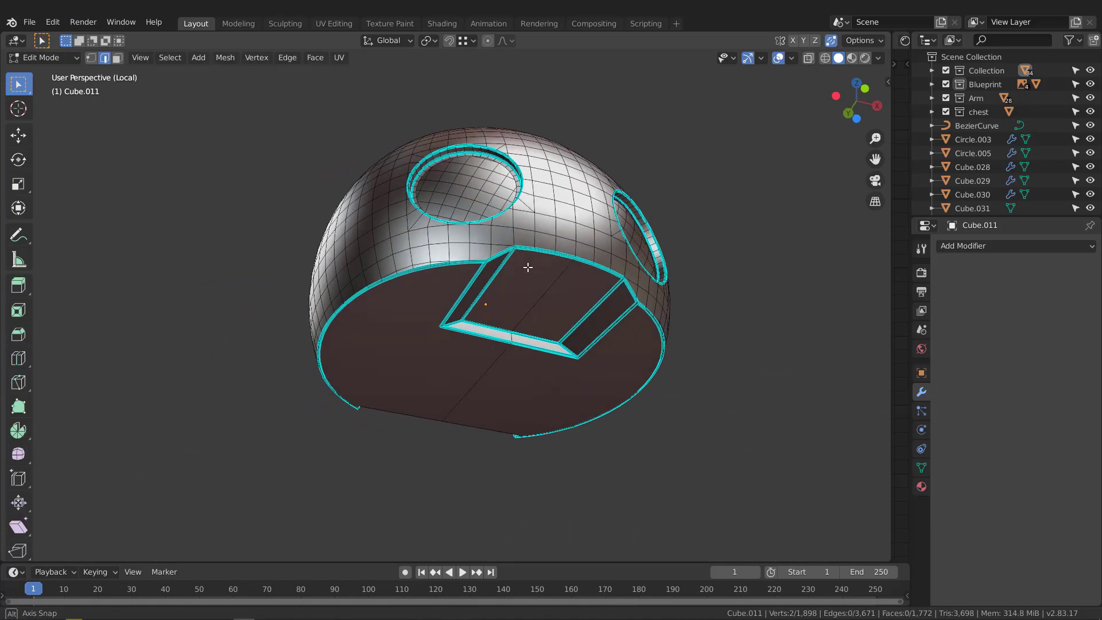
pyautogui.scroll(2, 481, 267)
pyautogui.scroll(4, 481, 267)
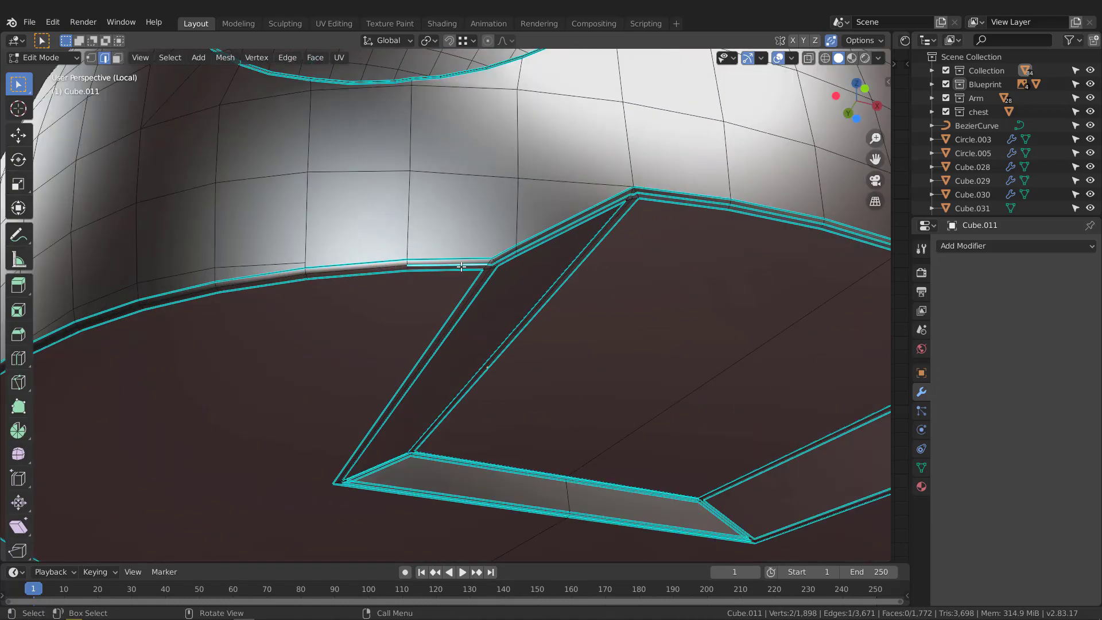
pyautogui.moveTo(490, 263); pyautogui.dragTo(489, 263, button='middle')
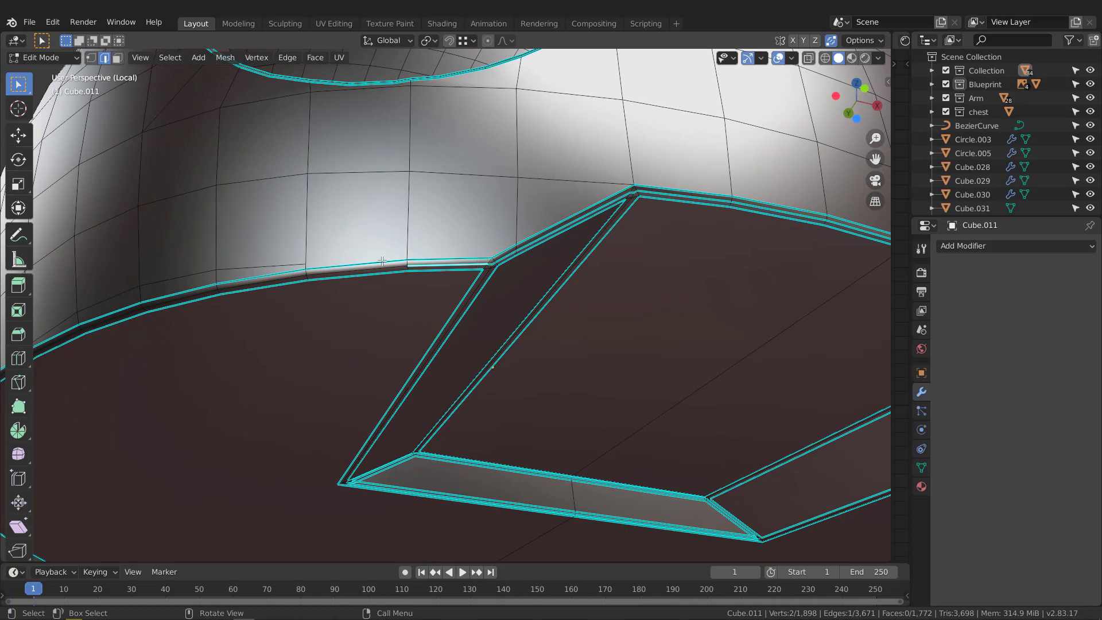
pyautogui.moveTo(382, 261); pyautogui.dragTo(498, 209, button='middle')
pyautogui.scroll(2, 420, 261)
pyautogui.scroll(-6, 416, 267)
pyautogui.scroll(2, 382, 281)
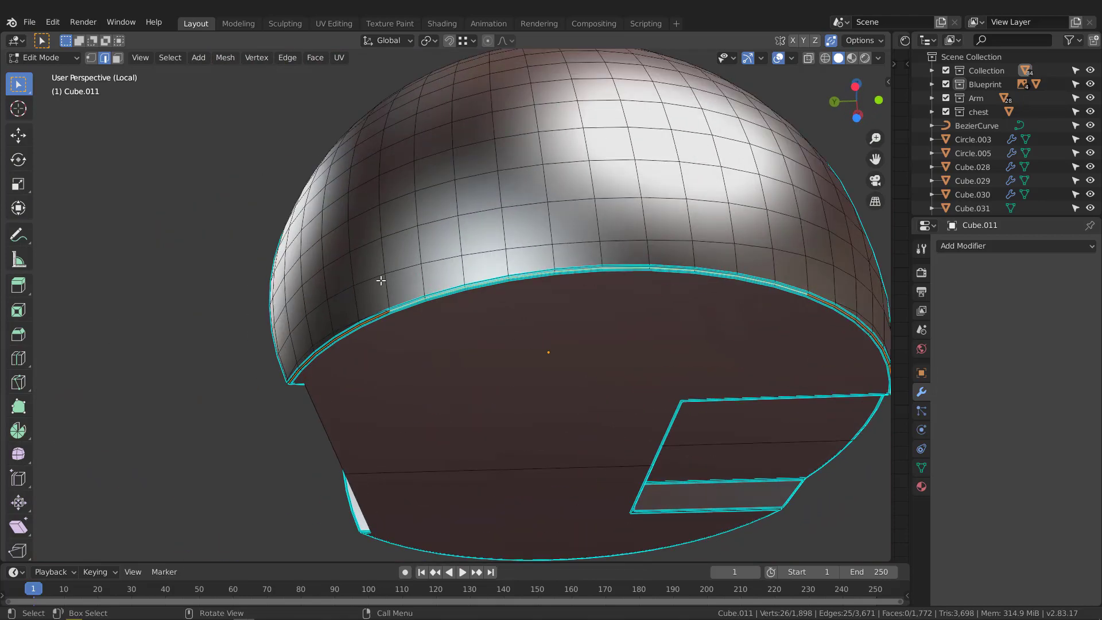
pyautogui.moveTo(381, 281); pyautogui.dragTo(520, 246, button='middle')
pyautogui.keyDown('shift'); pyautogui.moveTo(404, 219); pyautogui.dragTo(479, 281, button='middle'); pyautogui.keyUp('shift')
pyautogui.rightClick(485, 188)
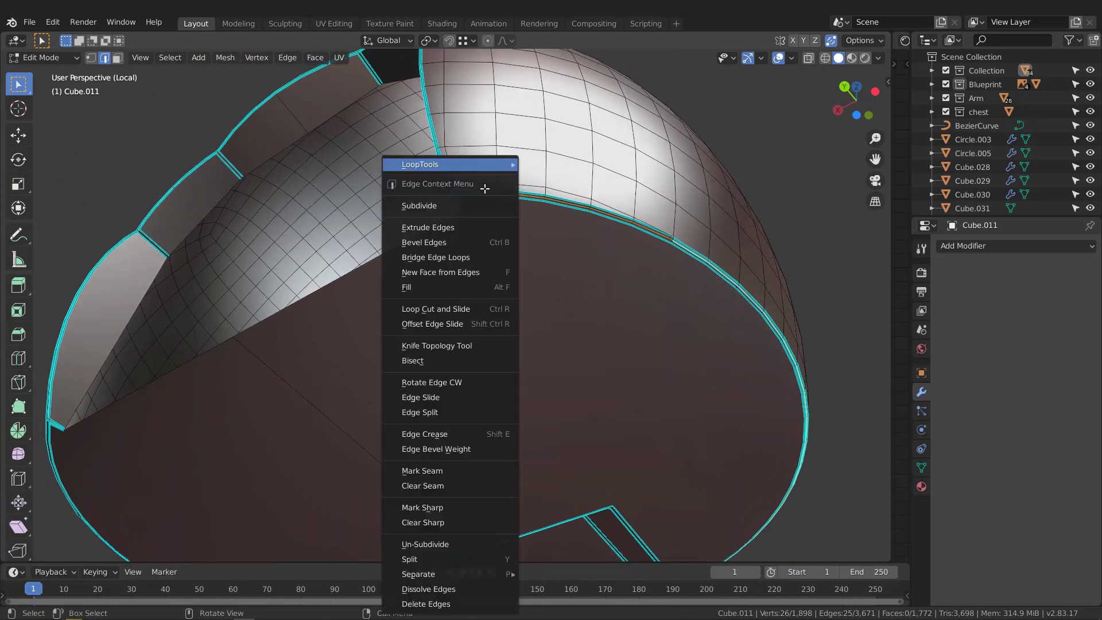
pyautogui.click(434, 473)
pyautogui.scroll(-3, 451, 306)
pyautogui.moveTo(471, 306); pyautogui.dragTo(543, 301, button='middle')
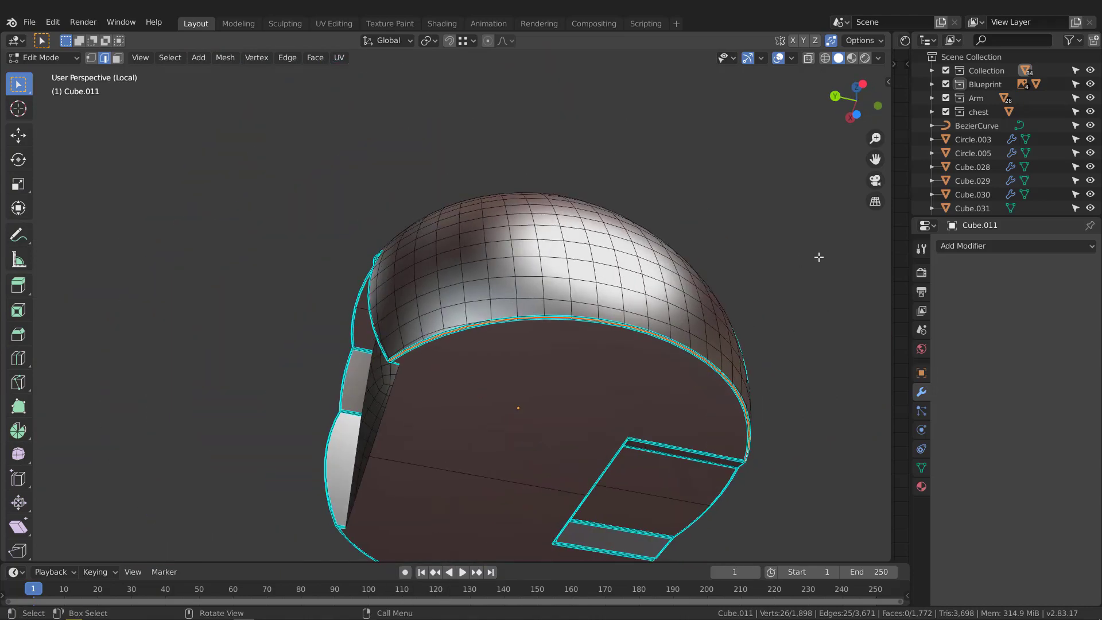
pyautogui.click(819, 256)
# - Mark the middle bevel edges of the adjoining slanted section of the front notch rim as a seam
pyautogui.moveTo(614, 345); pyautogui.dragTo(437, 273, button='middle')
pyautogui.scroll(5, 541, 280)
pyautogui.scroll(3, 526, 264)
pyautogui.keyDown('alt'); pyautogui.click(553, 246); pyautogui.keyUp('alt')
pyautogui.scroll(-3, 553, 245)
pyautogui.scroll(3, 436, 272)
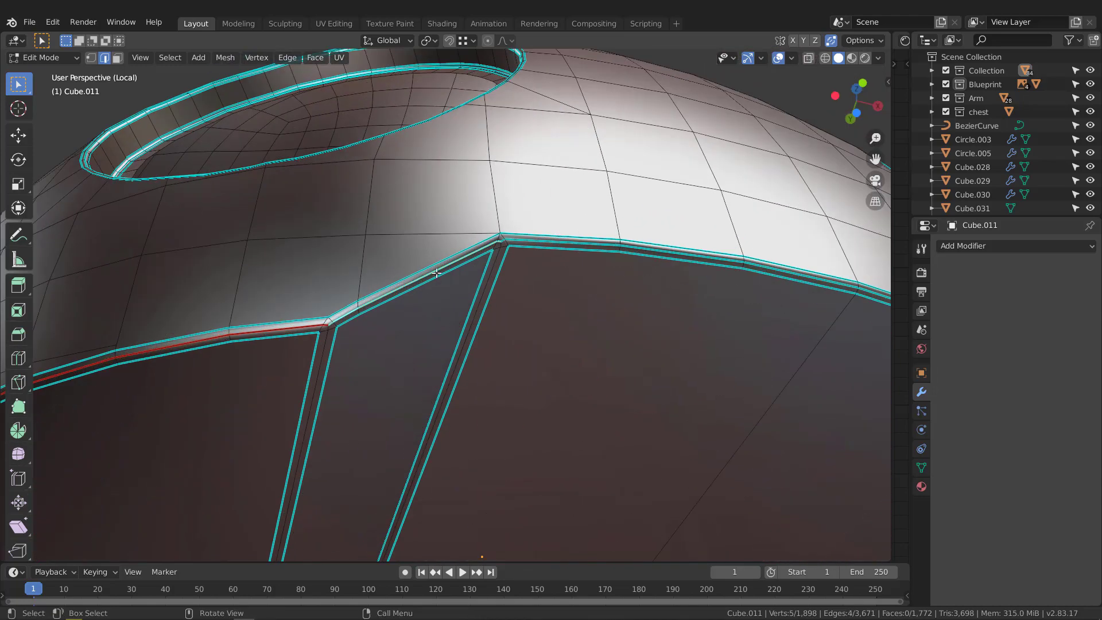
pyautogui.rightClick(483, 246)
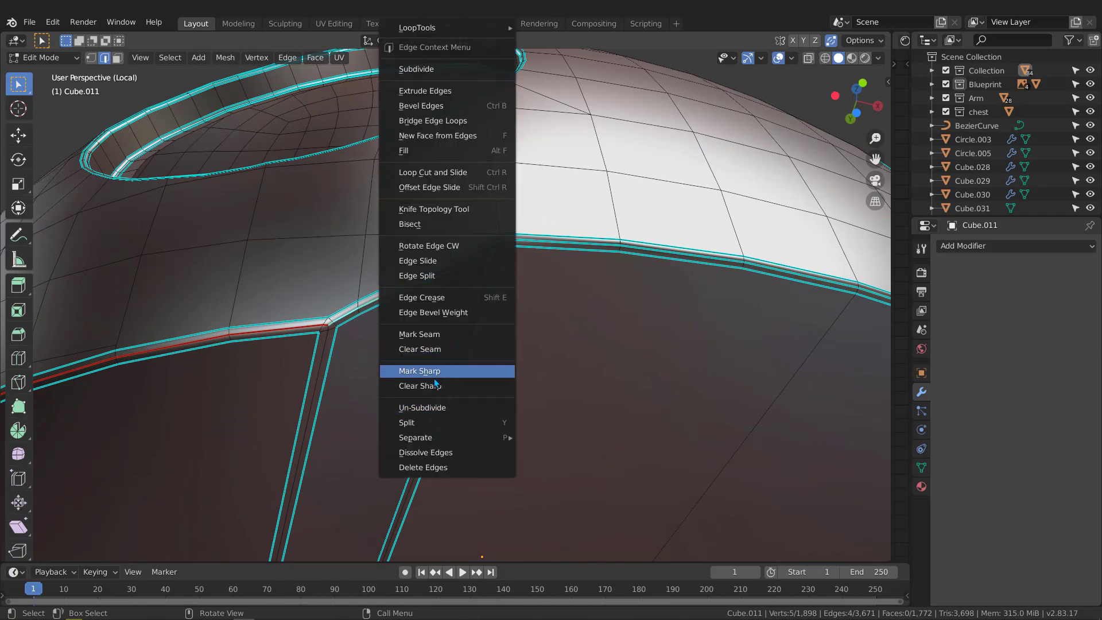
pyautogui.click(426, 335)
# - Mark seams on the middle bevel edges of the front notch's upper rim and its other slanted section
pyautogui.moveTo(426, 336); pyautogui.dragTo(540, 249, button='middle')
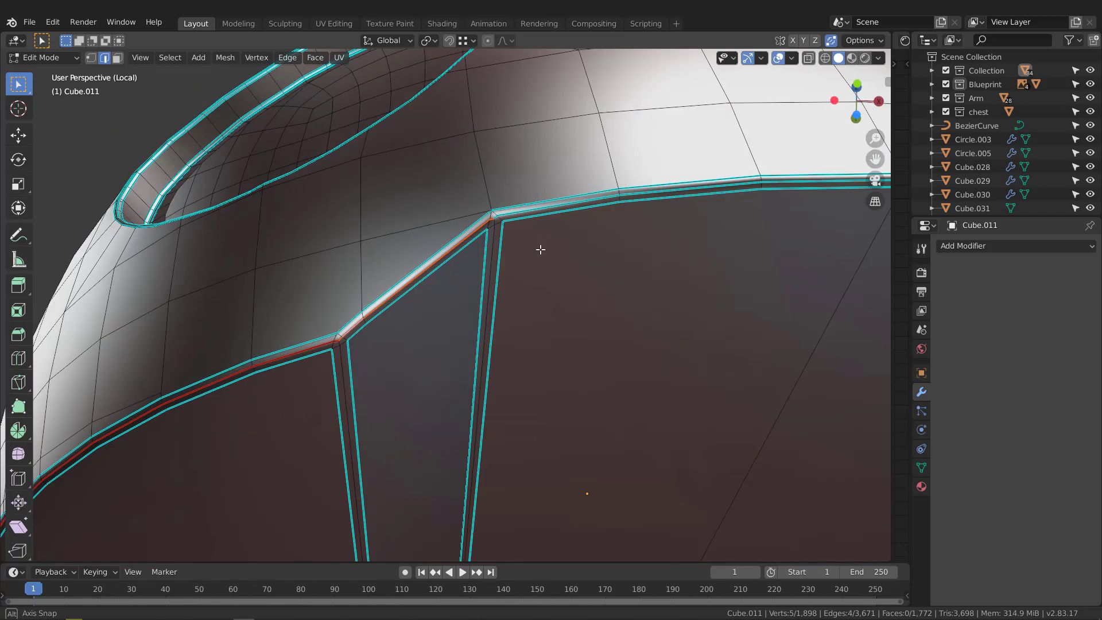
pyautogui.scroll(-3, 511, 215)
pyautogui.moveTo(512, 215); pyautogui.dragTo(460, 278, button='middle')
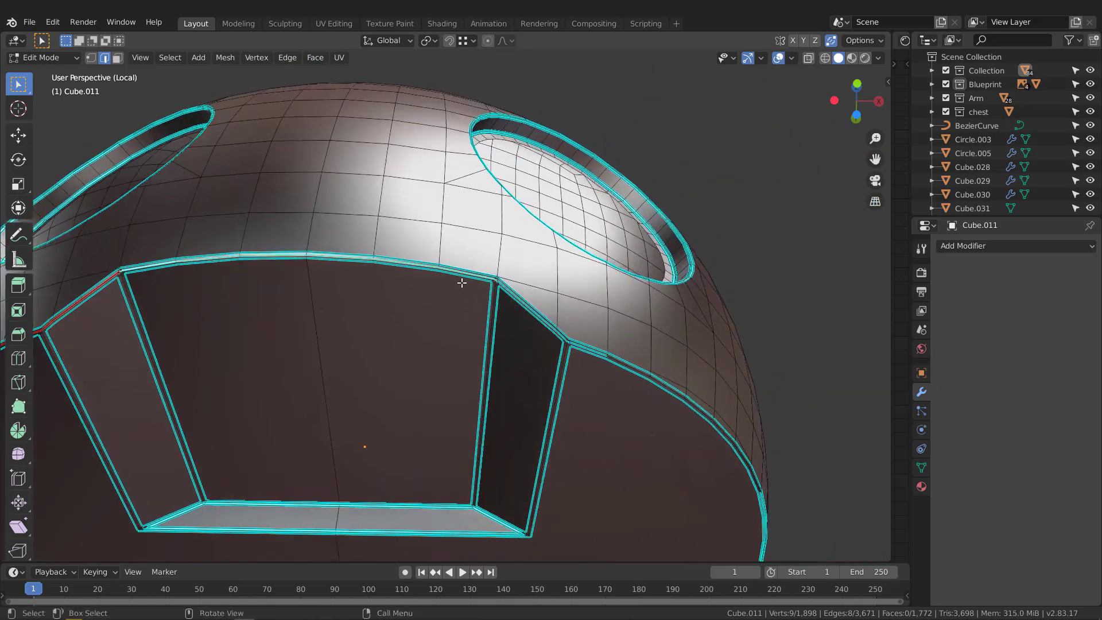
pyautogui.scroll(3, 460, 278)
pyautogui.rightClick(466, 277)
pyautogui.click(422, 337)
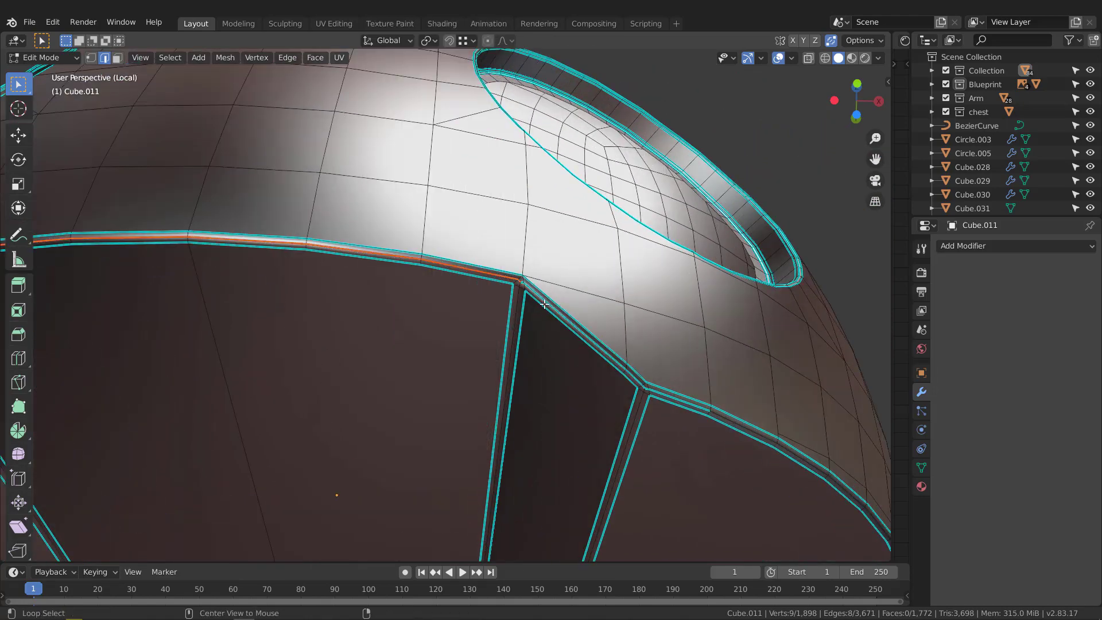
pyautogui.rightClick(543, 304)
pyautogui.click(495, 335)
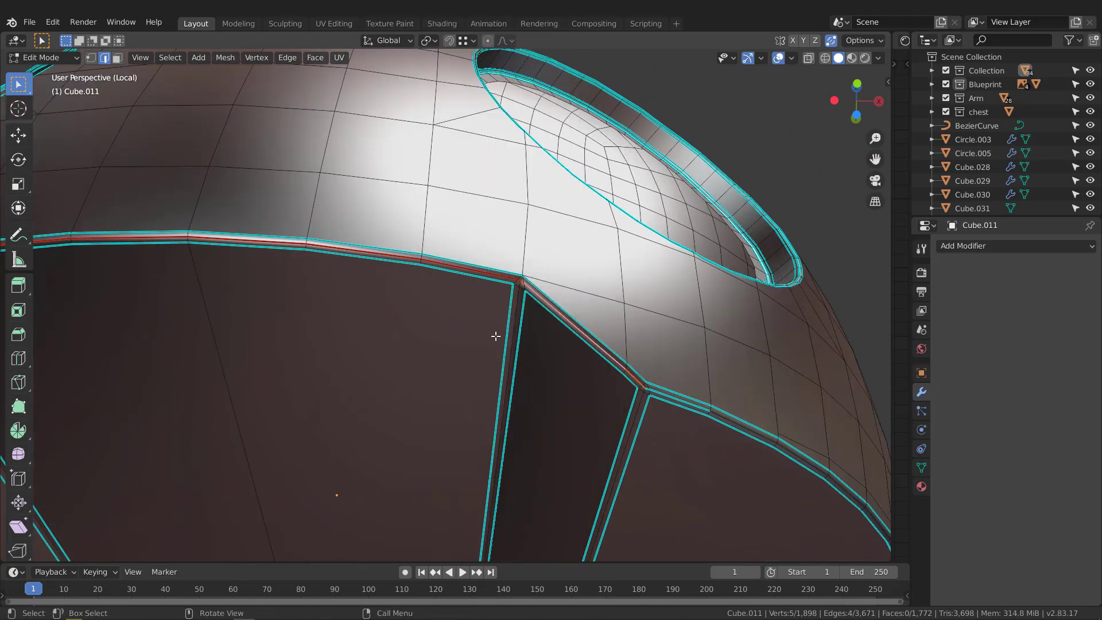
# - Mark the middle bevel edges along the opposite side of the head shell's bottom rim as a seam
pyautogui.scroll(-4, 498, 335)
pyautogui.moveTo(505, 338); pyautogui.dragTo(546, 349, button='middle')
pyautogui.scroll(4, 600, 364)
pyautogui.keyDown('alt'); pyautogui.click(595, 348); pyautogui.keyUp('alt')
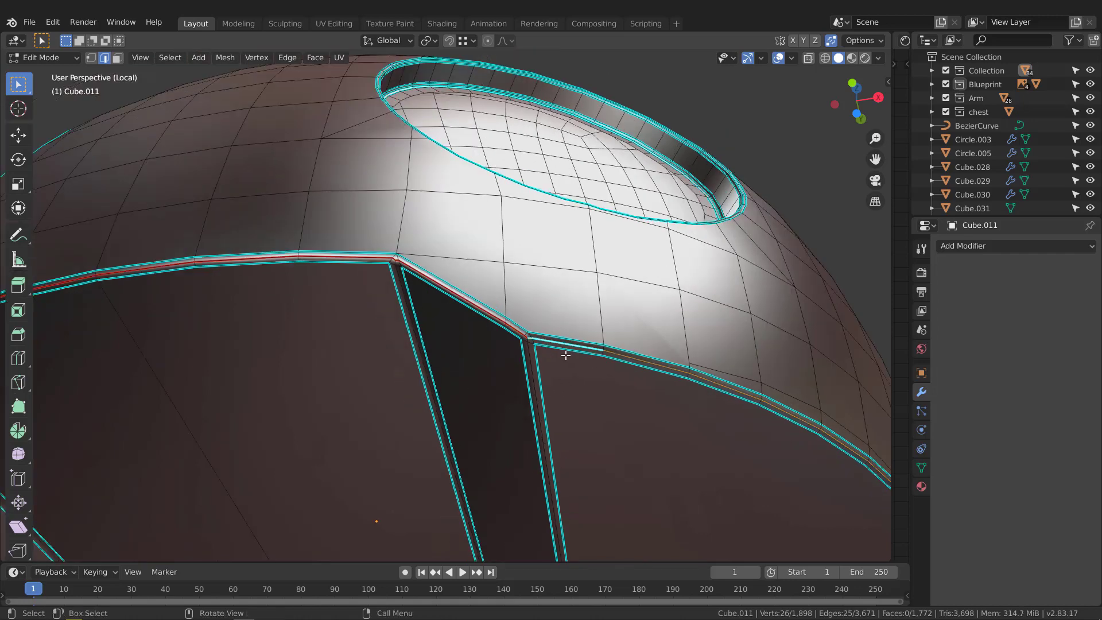
pyautogui.rightClick(546, 349)
pyautogui.click(505, 355)
pyautogui.scroll(-5, 506, 355)
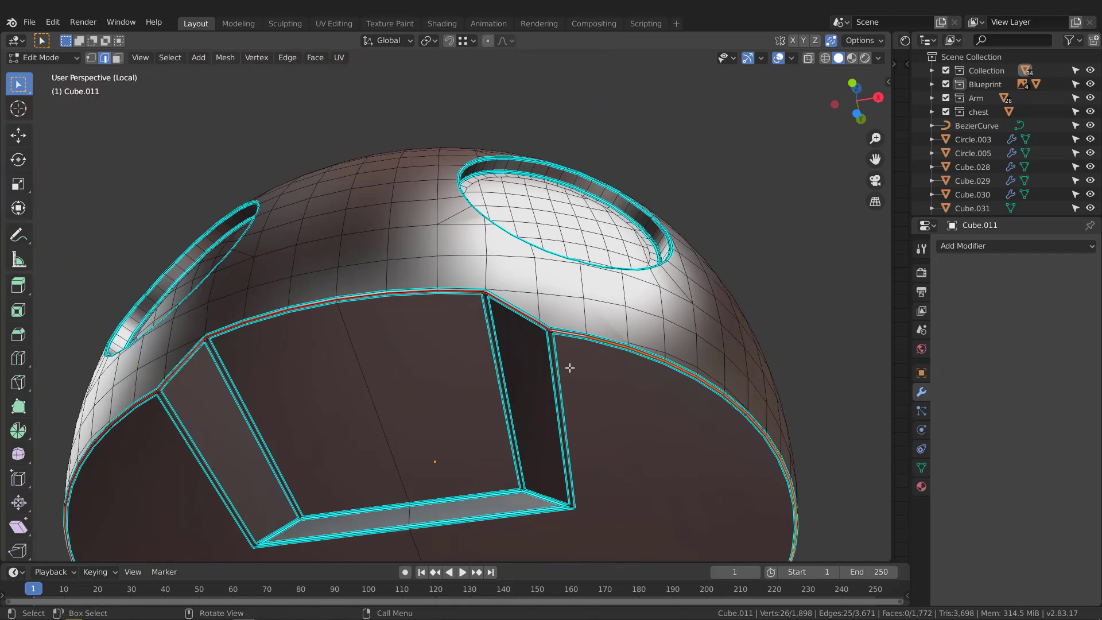
# - Mark the short edges at one rear bottom corner, where the rim meets the rear opening, as a seam
pyautogui.moveTo(514, 310); pyautogui.dragTo(458, 280, button='middle')
pyautogui.scroll(6, 392, 271)
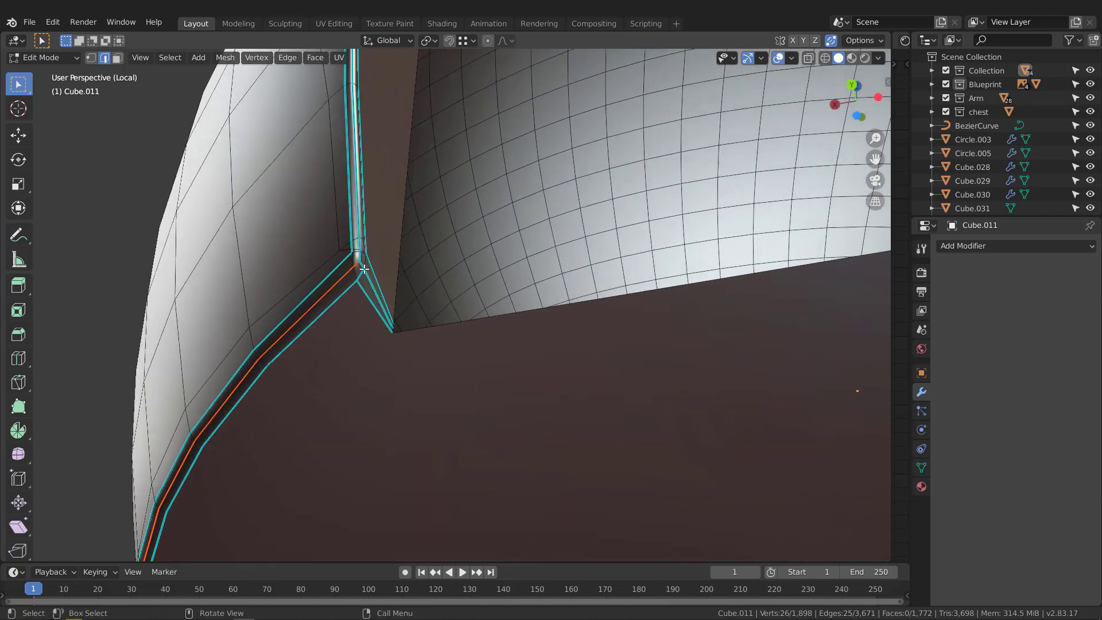
pyautogui.click(368, 274)
pyautogui.moveTo(368, 274); pyautogui.dragTo(373, 286, button='middle')
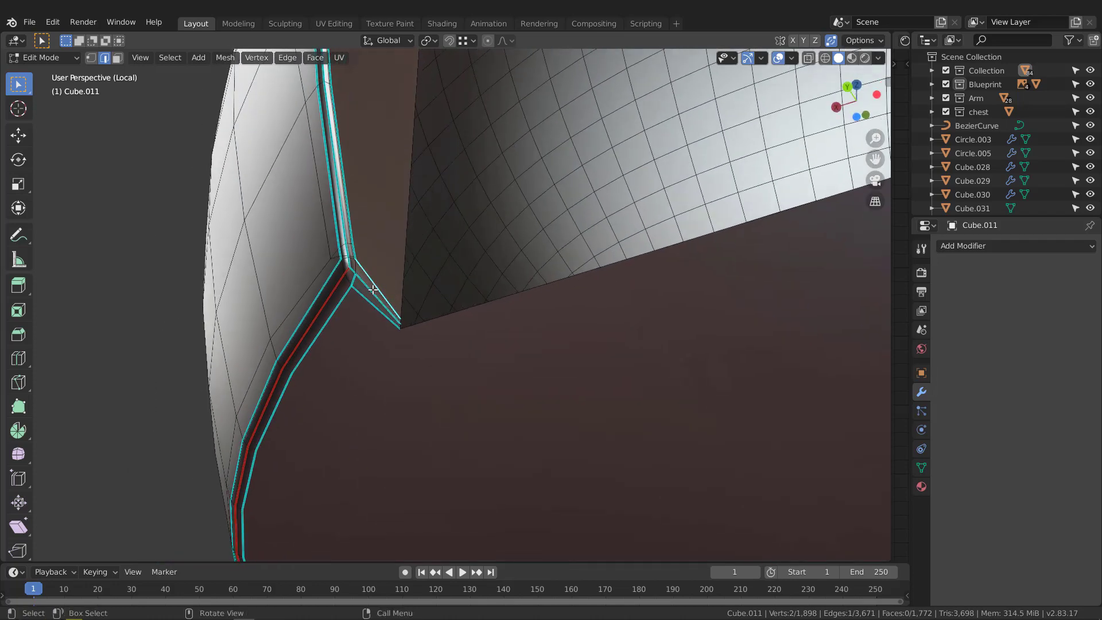
pyautogui.rightClick(373, 290)
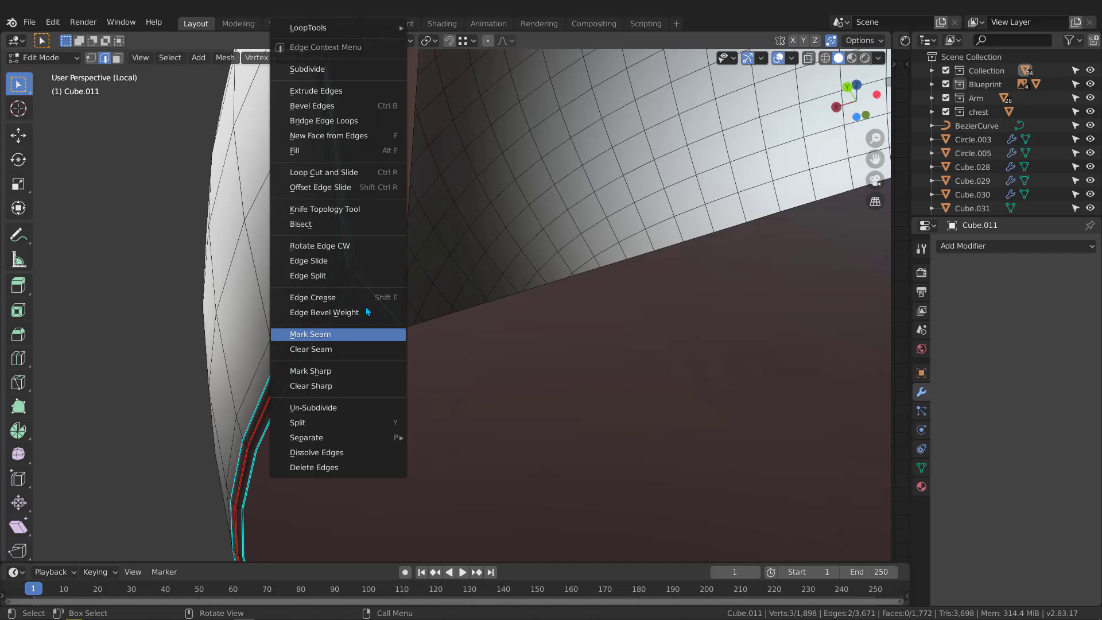
pyautogui.click(339, 334)
# - Mark the matching short edges at the opposite rear bottom corner of the head shell as a seam
pyautogui.moveTo(345, 295); pyautogui.dragTo(543, 347, button='middle')
pyautogui.scroll(5, 544, 347)
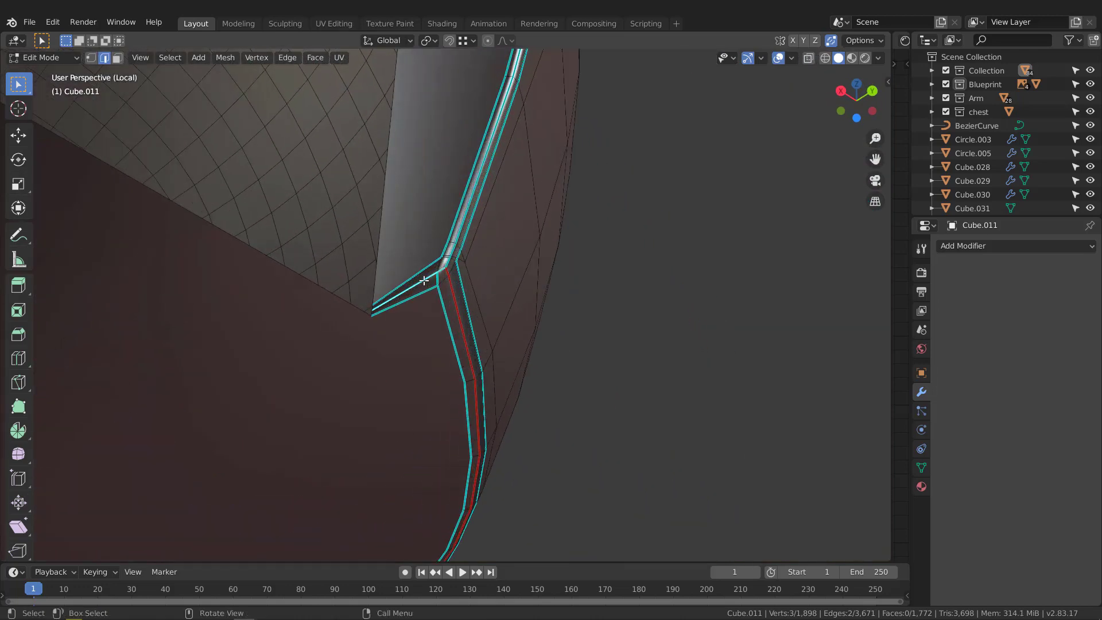
pyautogui.rightClick(423, 279)
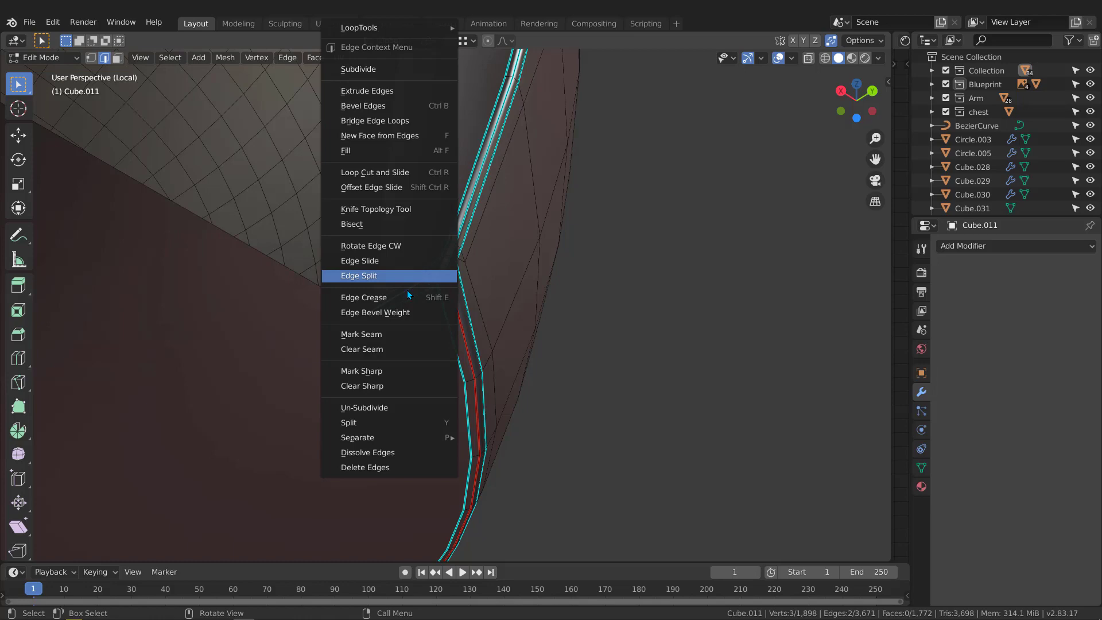
pyautogui.click(381, 337)
pyautogui.moveTo(381, 338); pyautogui.dragTo(455, 332, button='middle')
pyautogui.scroll(-5, 454, 332)
pyautogui.scroll(-4, 339, 295)
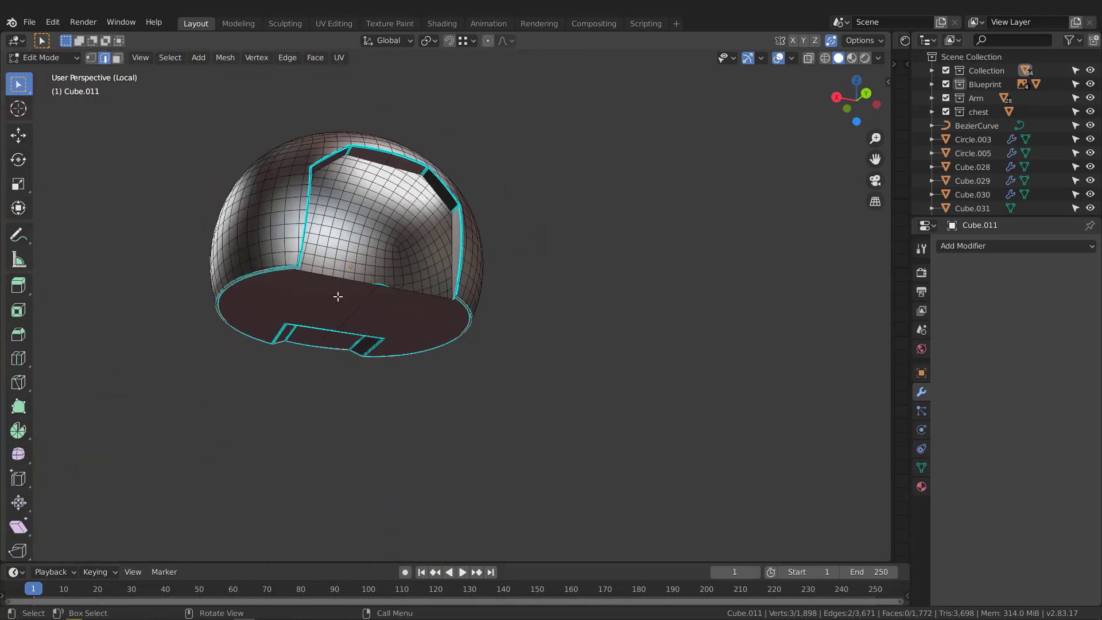
# - Check the Quick Favorites option of the Mark Seam command on a front notch rim edge and view the Quick Favorites list
pyautogui.moveTo(339, 295); pyautogui.dragTo(438, 304, button='middle')
pyautogui.scroll(2, 453, 287)
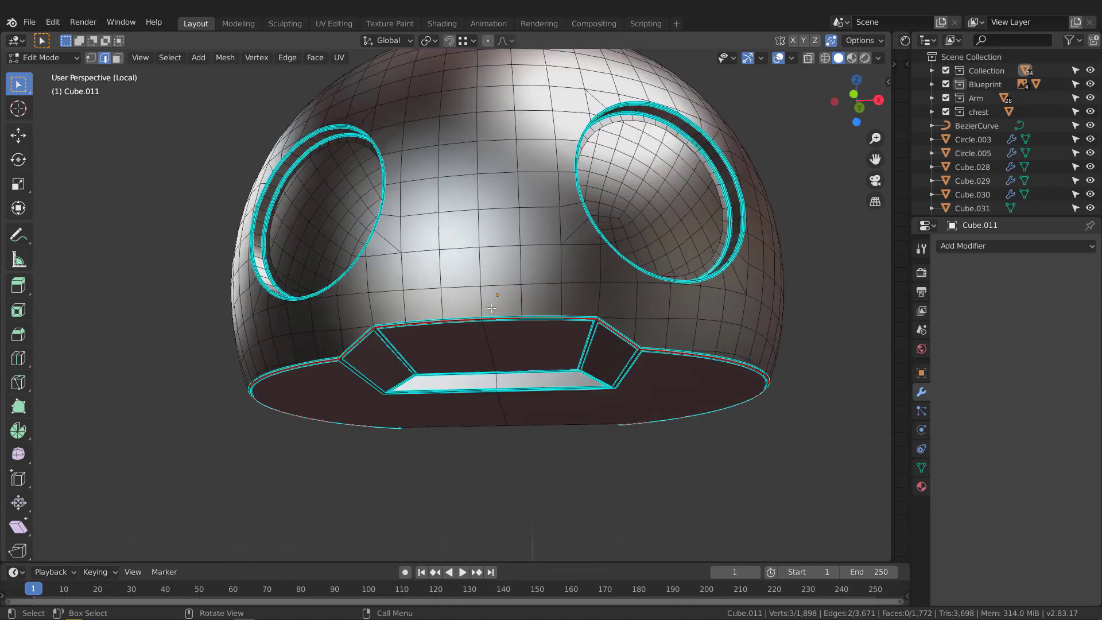
pyautogui.moveTo(493, 232); pyautogui.dragTo(497, 209, button='middle')
pyautogui.scroll(3, 497, 209)
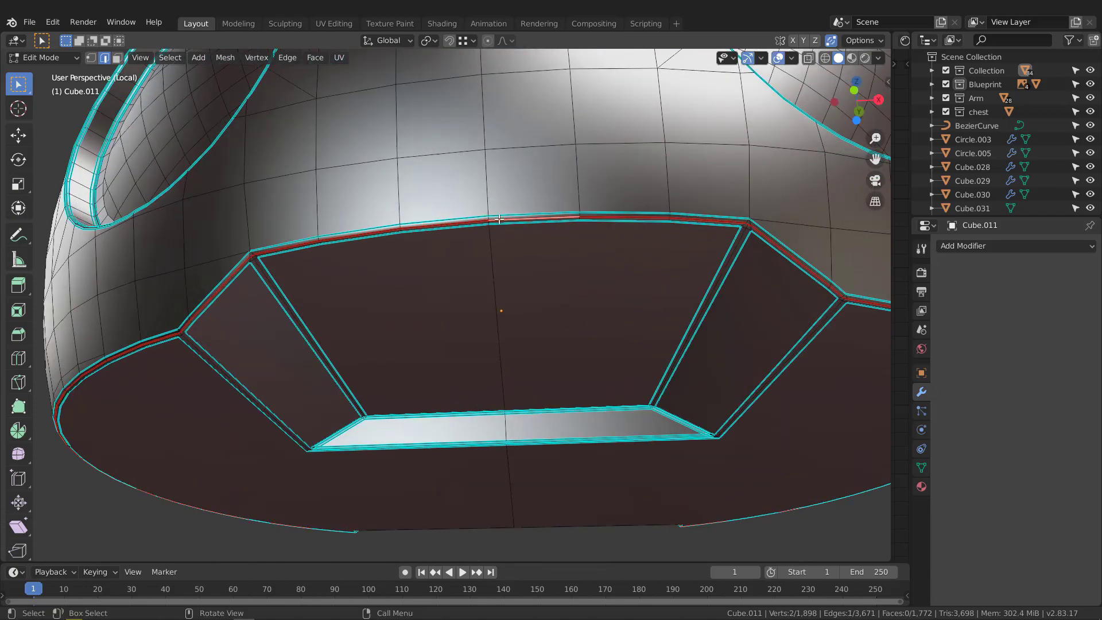
pyautogui.rightClick(499, 218)
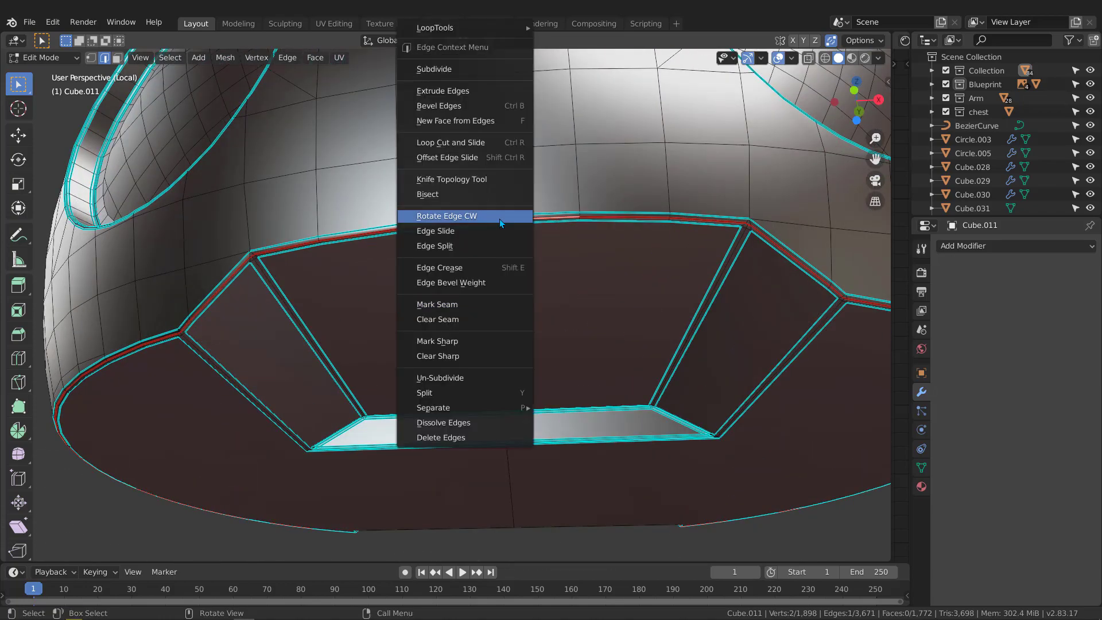
pyautogui.rightClick(460, 305)
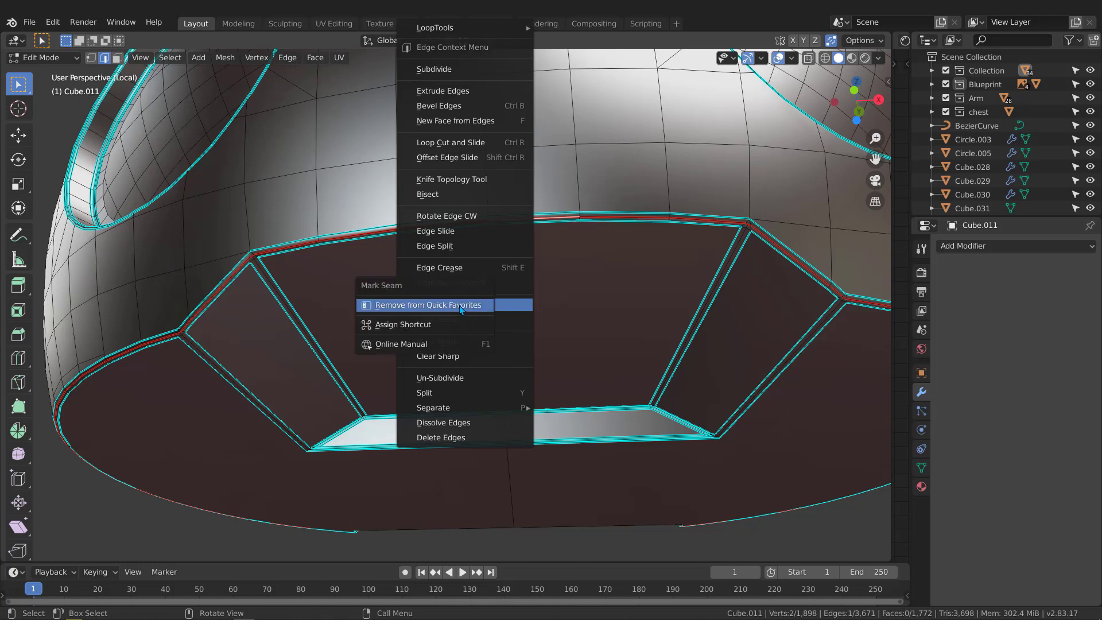
pyautogui.click(408, 307)
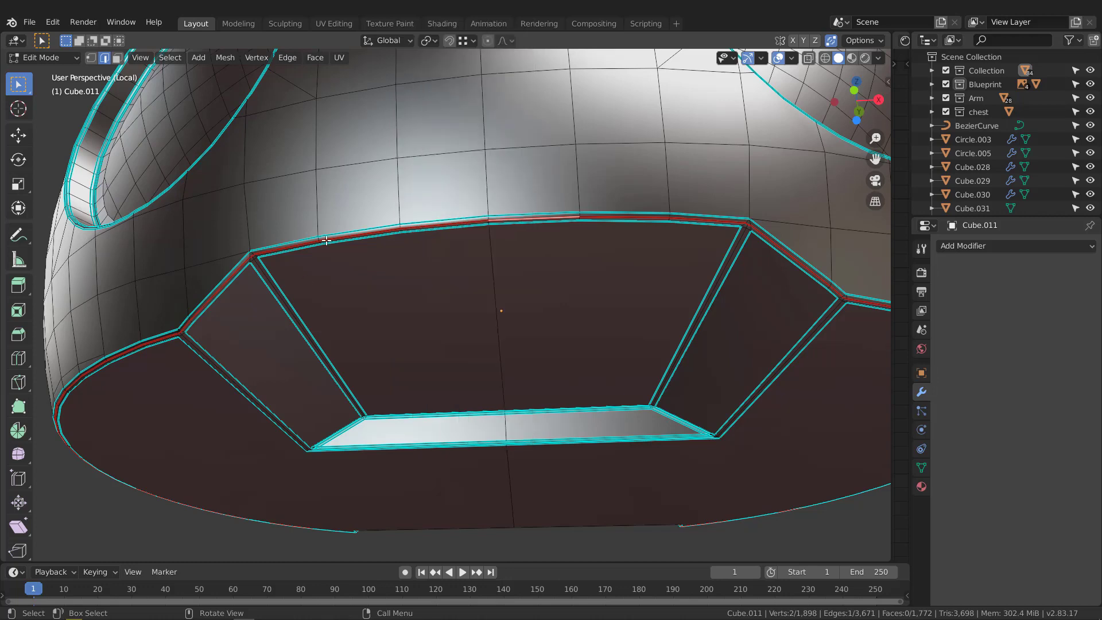
pyautogui.press('q')
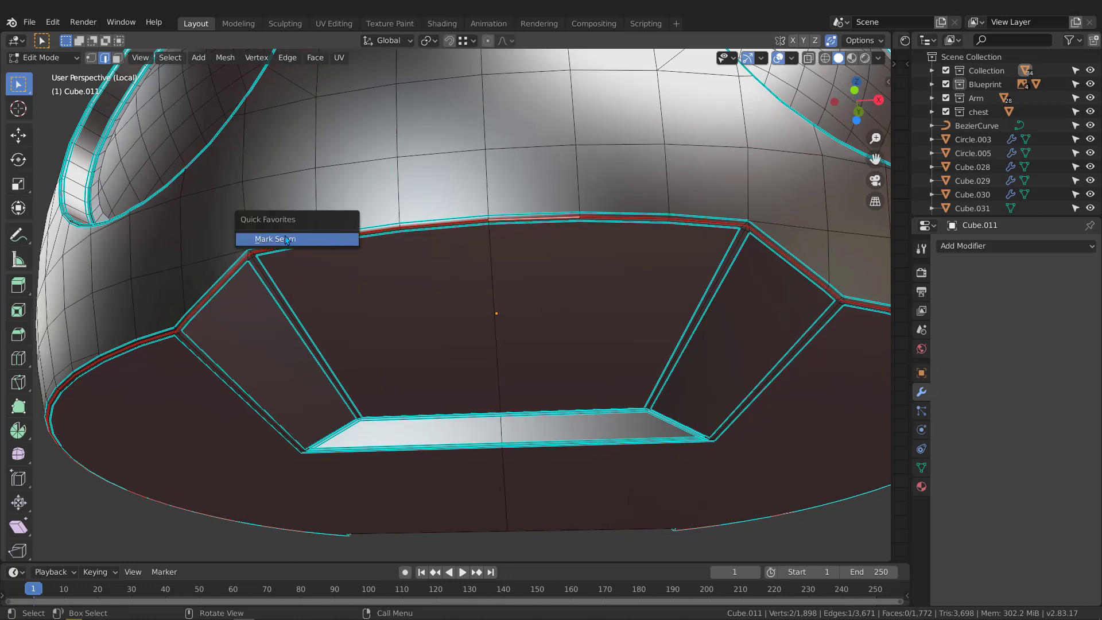
# - Try to add the Clear Seam command to Quick Favorites
pyautogui.rightClick(436, 225)
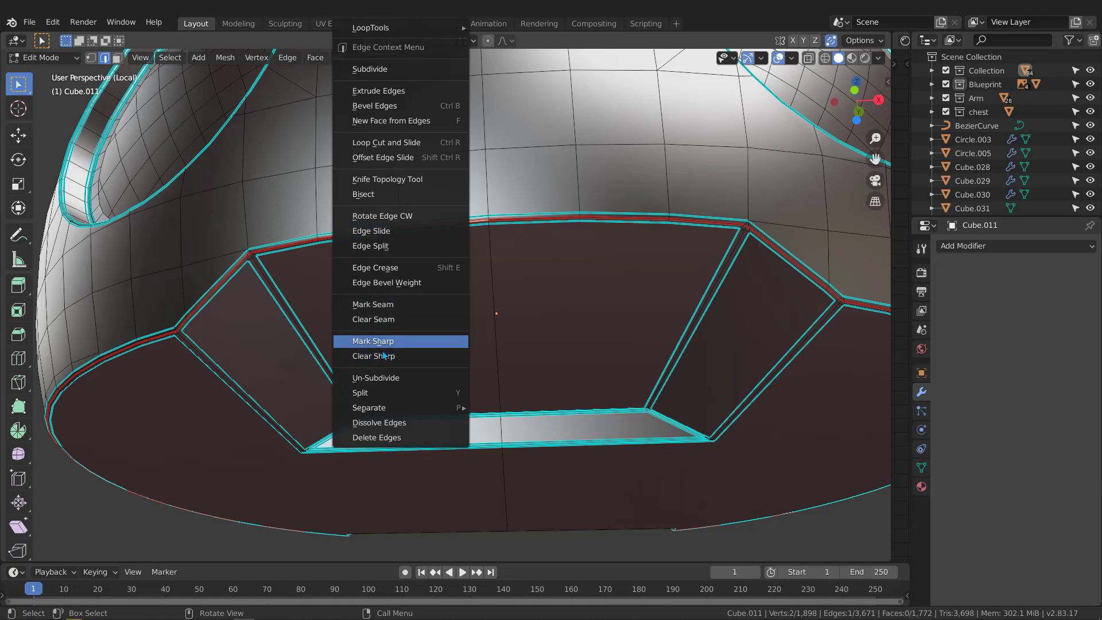
pyautogui.rightClick(376, 321)
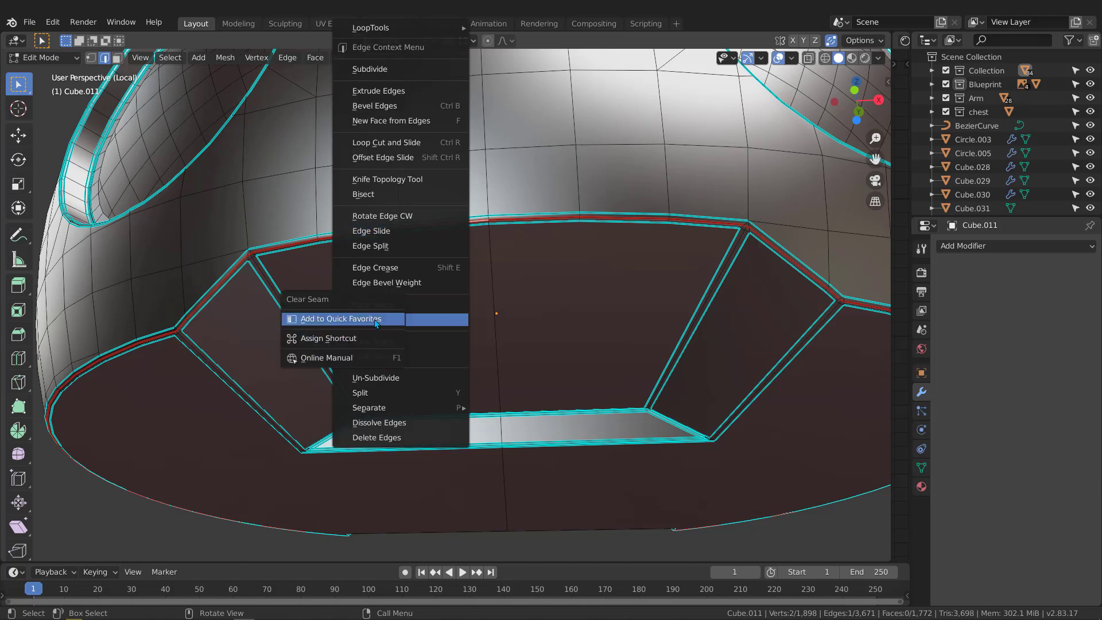
pyautogui.click(345, 319)
# - Apply Mark Seam from Quick Favorites to the selected edge on the front notch's upper rim
pyautogui.press('q')
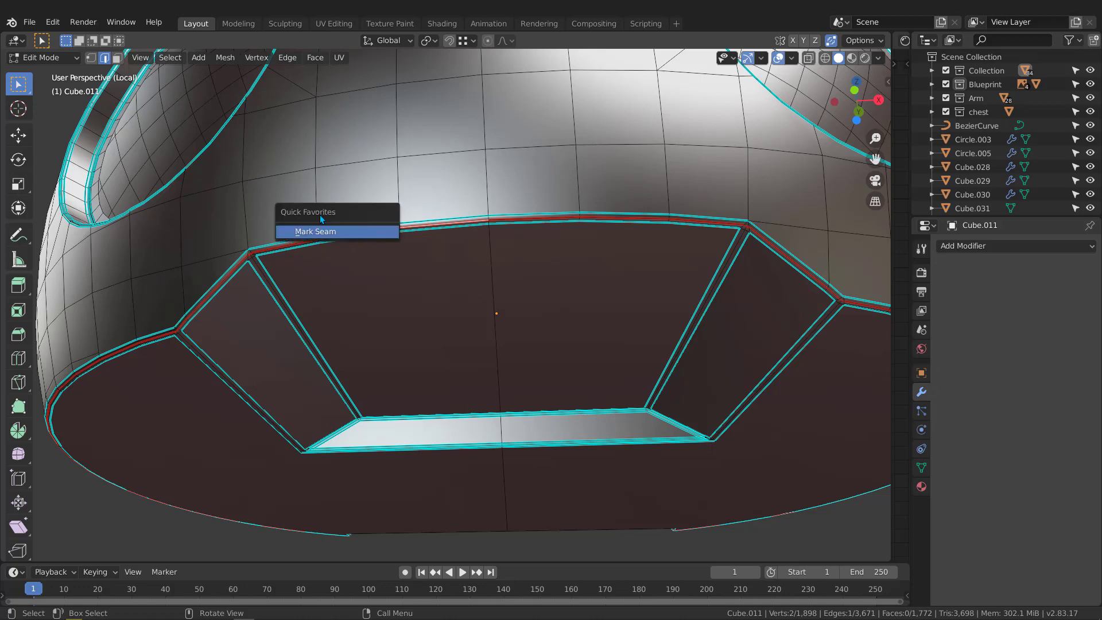
pyautogui.click(329, 232)
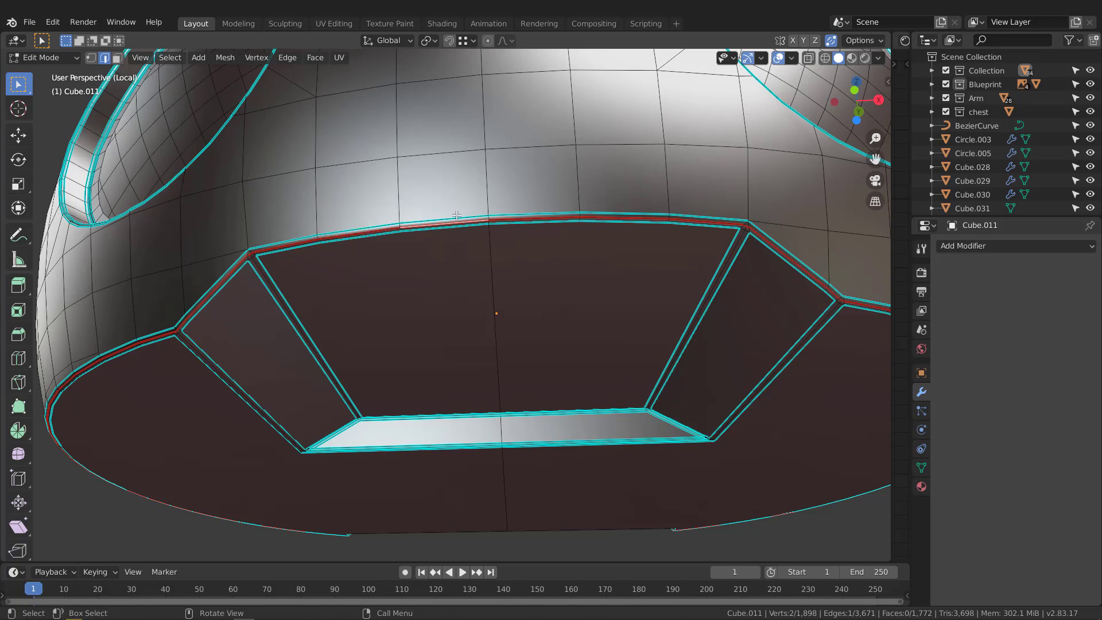
pyautogui.moveTo(330, 235); pyautogui.dragTo(456, 236, button='middle')
pyautogui.press('q')
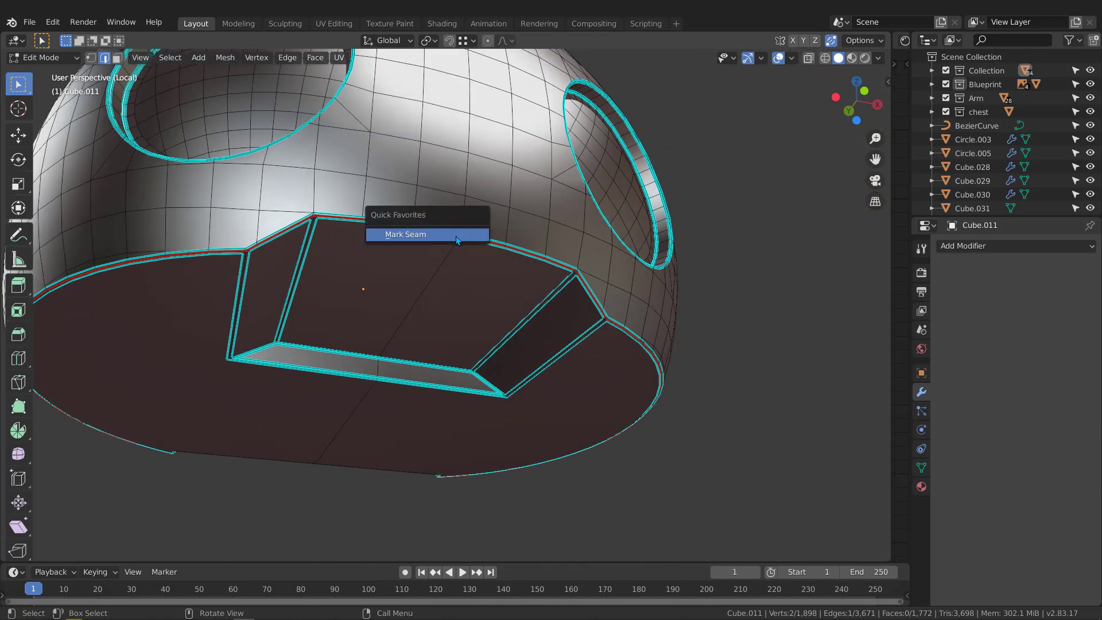
pyautogui.click(452, 234)
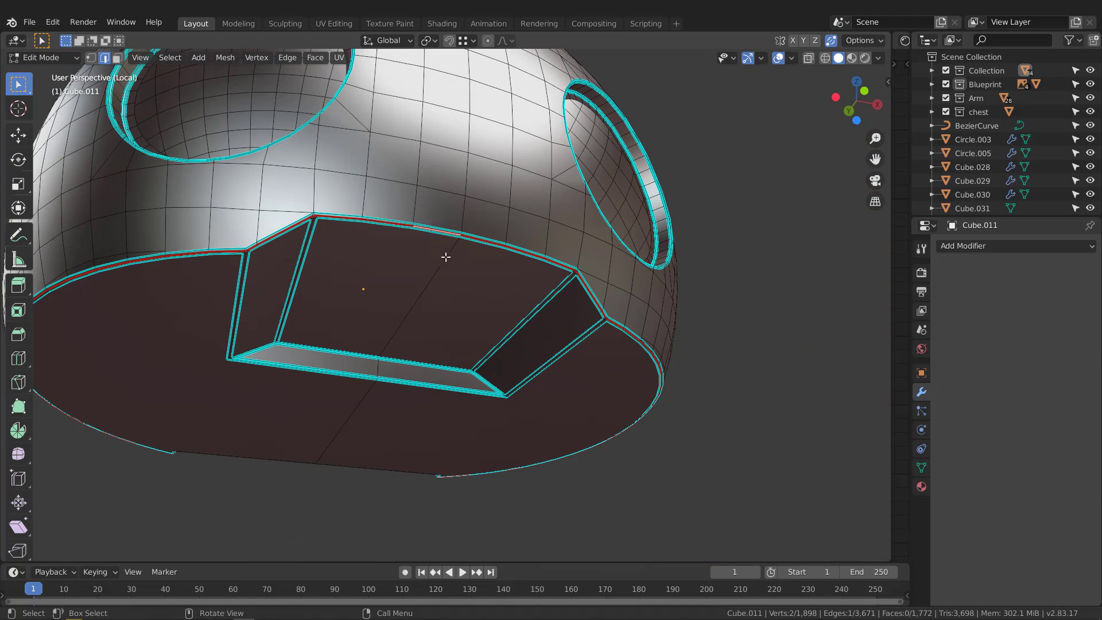
# - Select the vertical centre edge loop running over the head shell between the eye sockets and mark it as a seam
pyautogui.moveTo(448, 238); pyautogui.dragTo(698, 133, button='middle')
pyautogui.keyDown('alt'); pyautogui.click(442, 281); pyautogui.keyUp('alt')
pyautogui.moveTo(534, 156); pyautogui.dragTo(500, 184, button='middle')
pyautogui.moveTo(500, 226); pyautogui.dragTo(504, 219, button='middle')
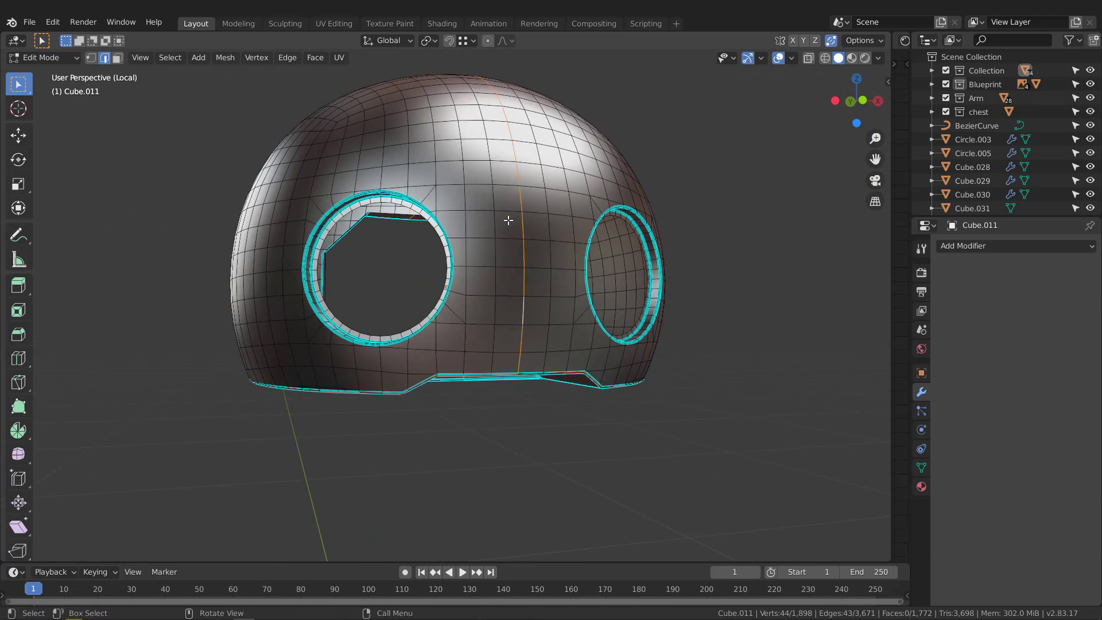
pyautogui.press('q')
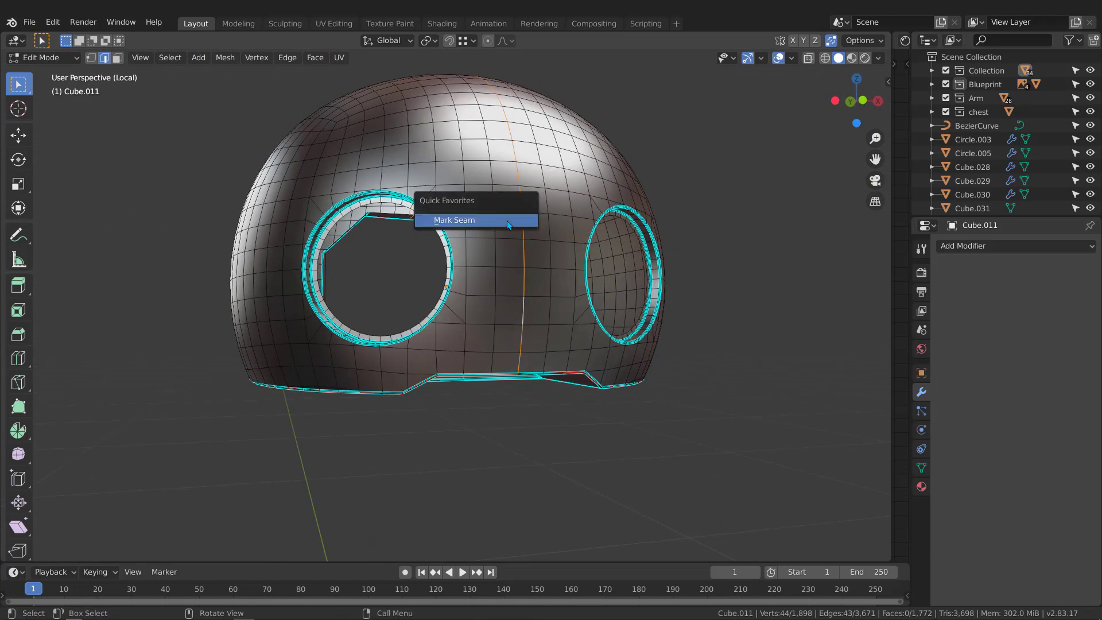
pyautogui.click(459, 226)
pyautogui.scroll(-3, 527, 224)
pyautogui.moveTo(524, 225)
pyautogui.mouseDown(button='middle')
pyautogui.moveTo(494, 231)
pyautogui.moveTo(508, 230)
pyautogui.mouseUp(button='middle')
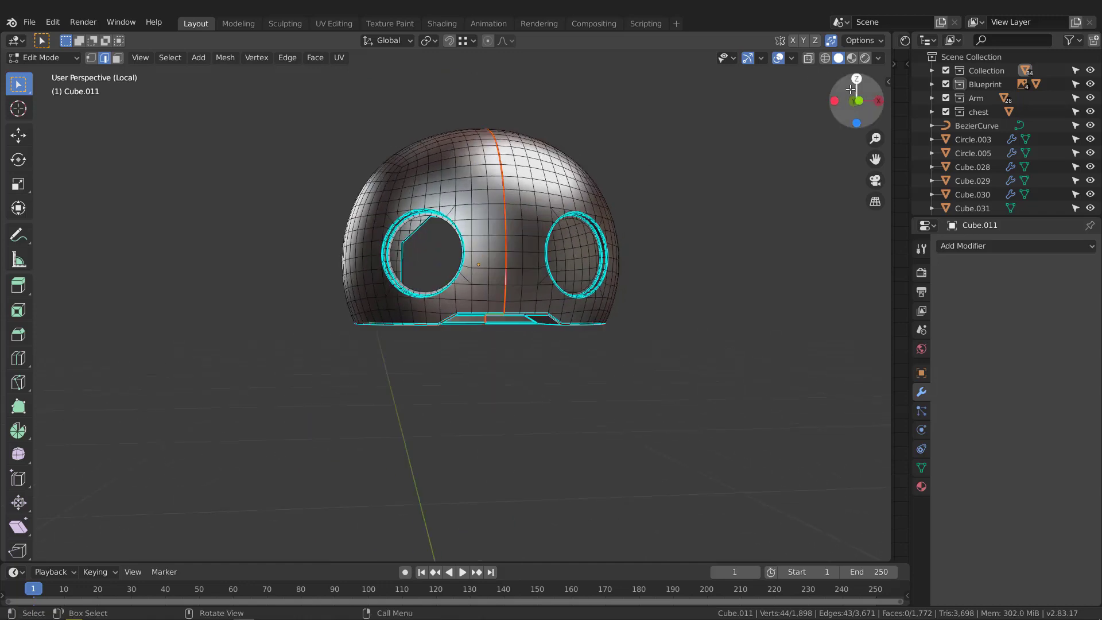
# - Split the 3D viewport vertically and turn the new area into a UV Editor
pyautogui.moveTo(892, 103); pyautogui.dragTo(580, 142)
pyautogui.scroll(3, 316, 272)
pyautogui.moveTo(336, 255); pyautogui.dragTo(334, 235, button='middle')
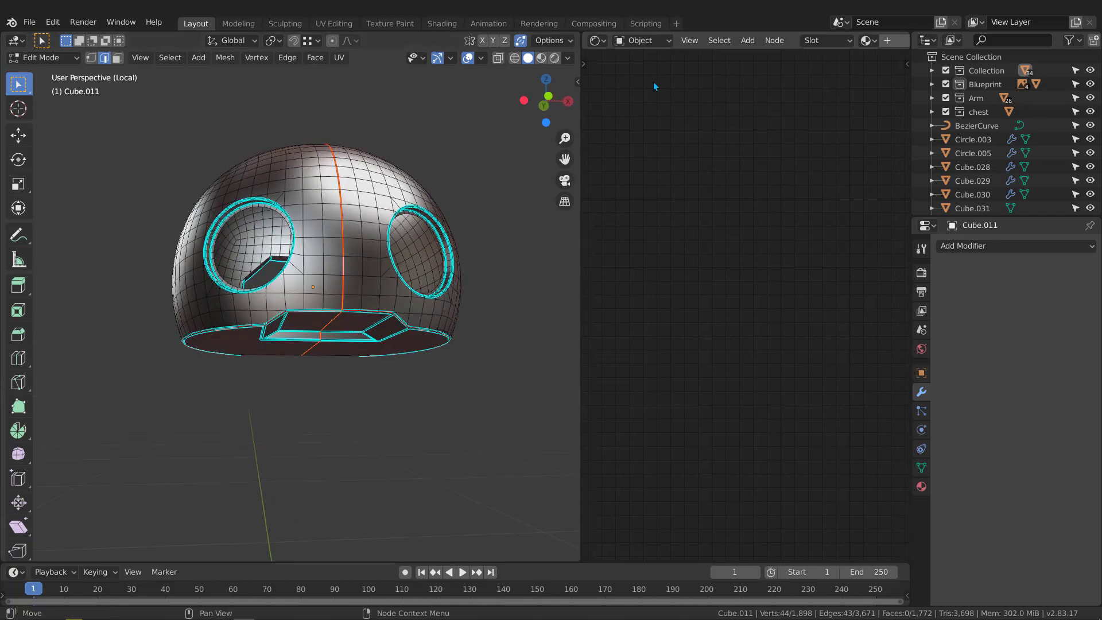
pyautogui.click(596, 41)
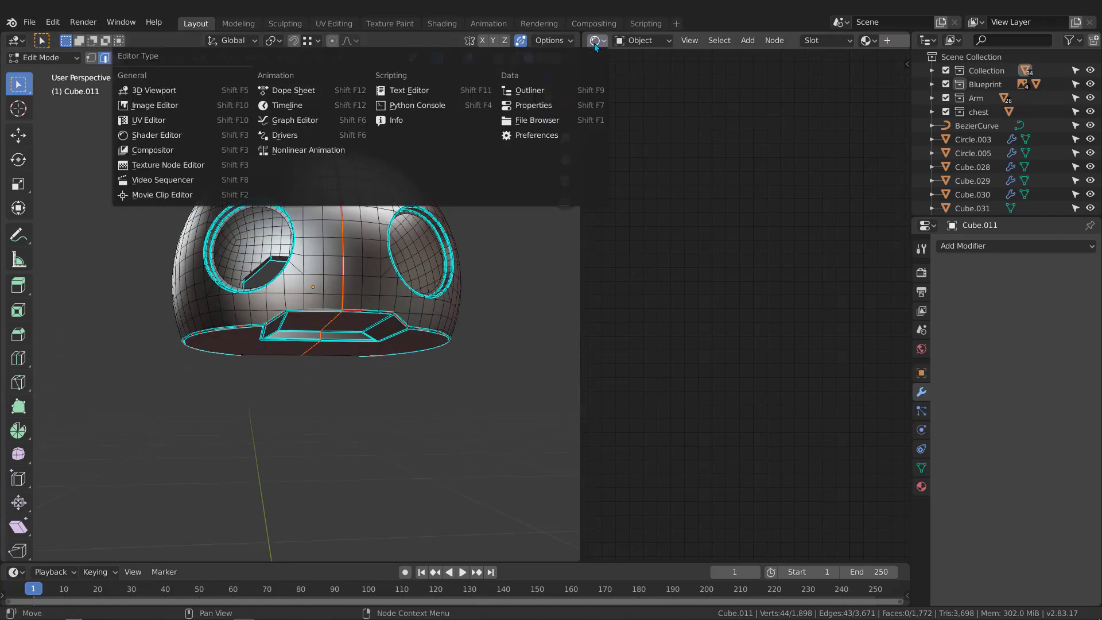
pyautogui.click(149, 122)
# - Select the whole head shell mesh and unwrap it along the marked seams
pyautogui.moveTo(396, 312); pyautogui.dragTo(393, 287, button='middle')
pyautogui.scroll(2, 389, 291)
pyautogui.press('a')
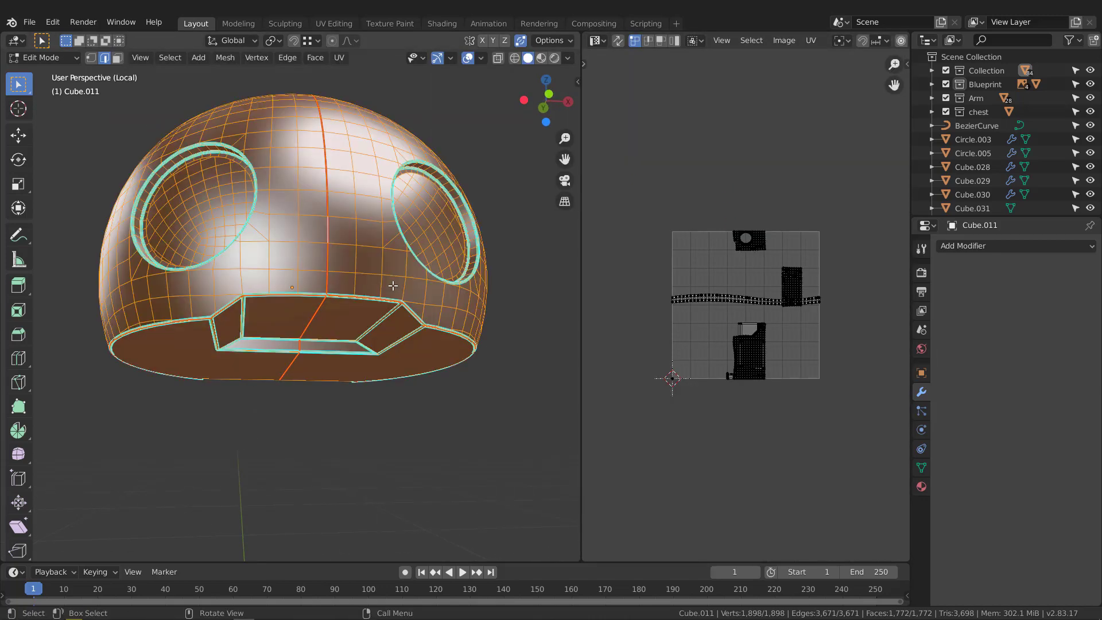
pyautogui.scroll(2, 738, 290)
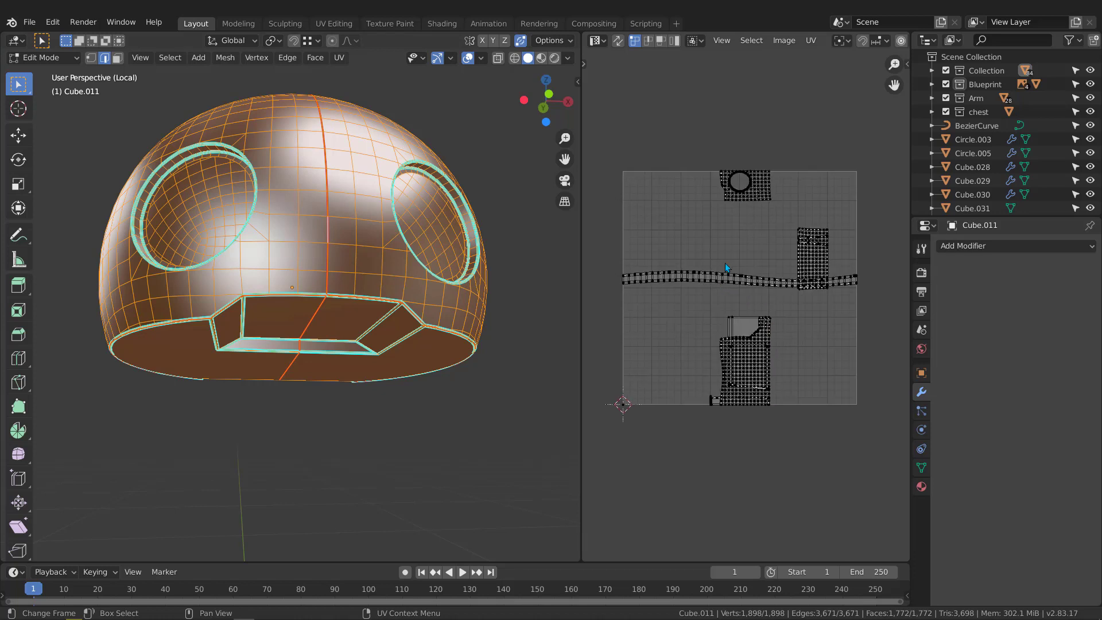
pyautogui.moveTo(749, 273); pyautogui.dragTo(736, 264, button='middle')
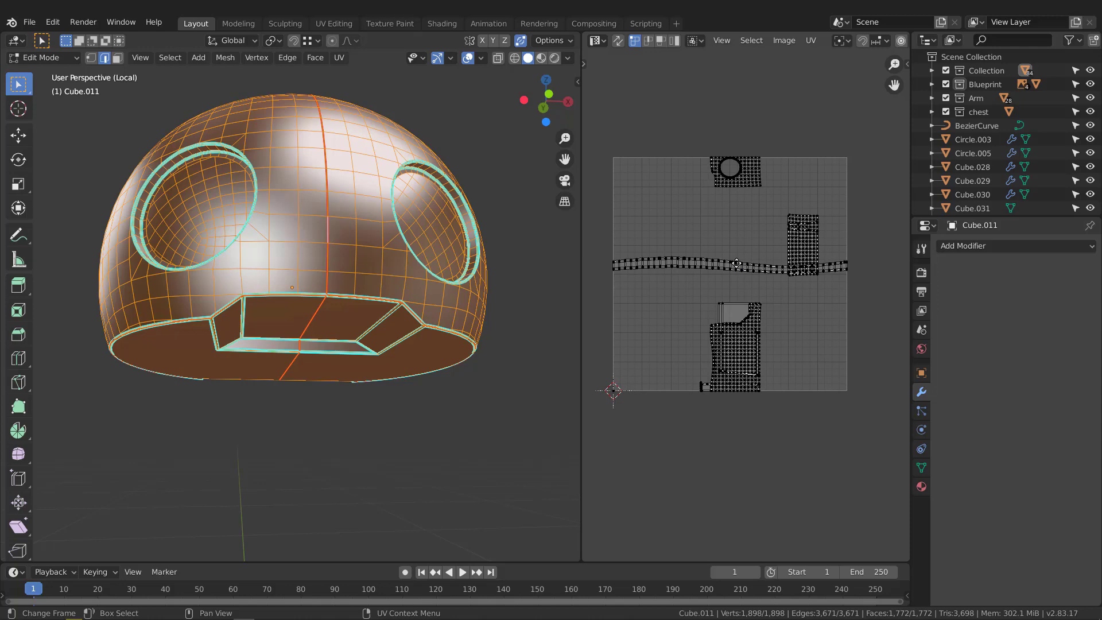
pyautogui.press('u')
pyautogui.click(737, 264)
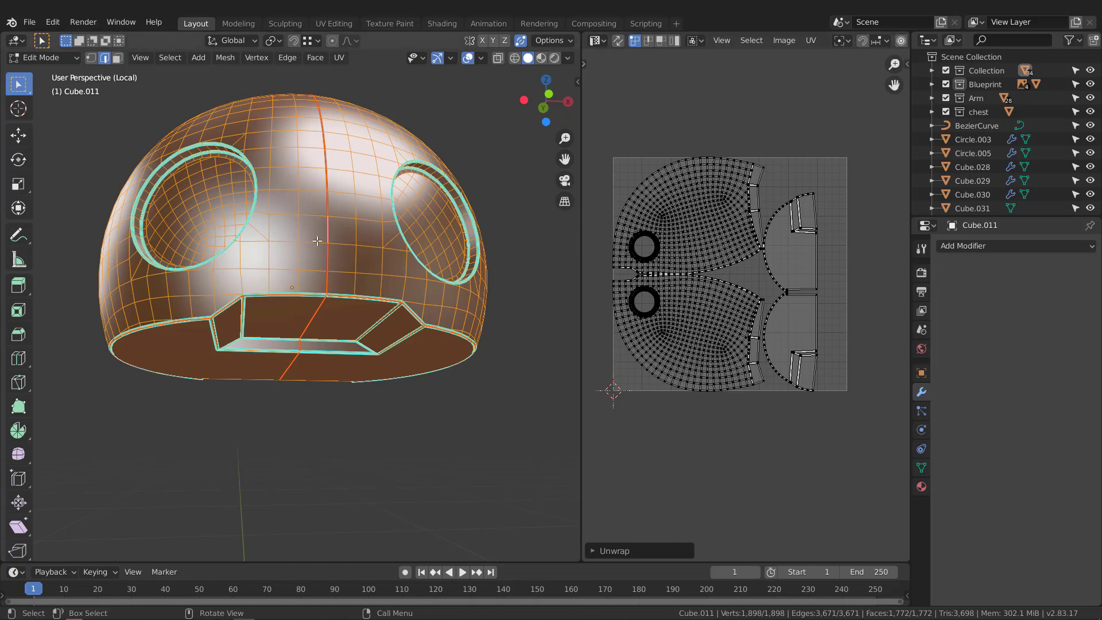
# - Apply the head shell's scale in Object Mode and return to Edit Mode
pyautogui.moveTo(318, 240)
pyautogui.mouseDown(button='middle')
pyautogui.moveTo(270, 228)
pyautogui.moveTo(315, 242)
pyautogui.mouseUp(button='middle')
pyautogui.press('Tab')
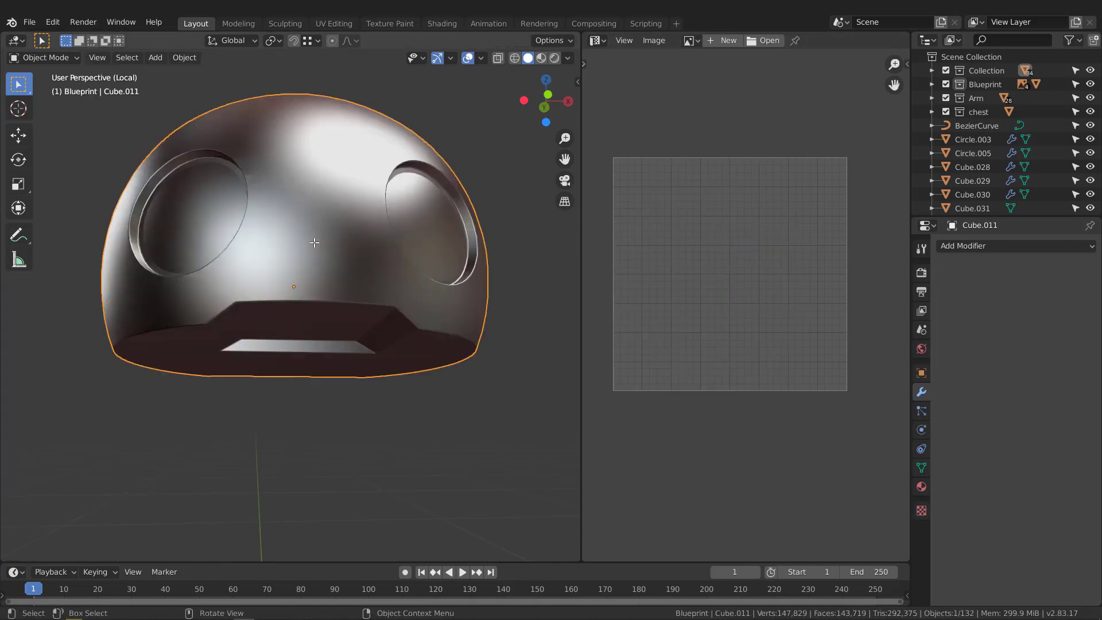
pyautogui.hotkey('ctrl', 'a')
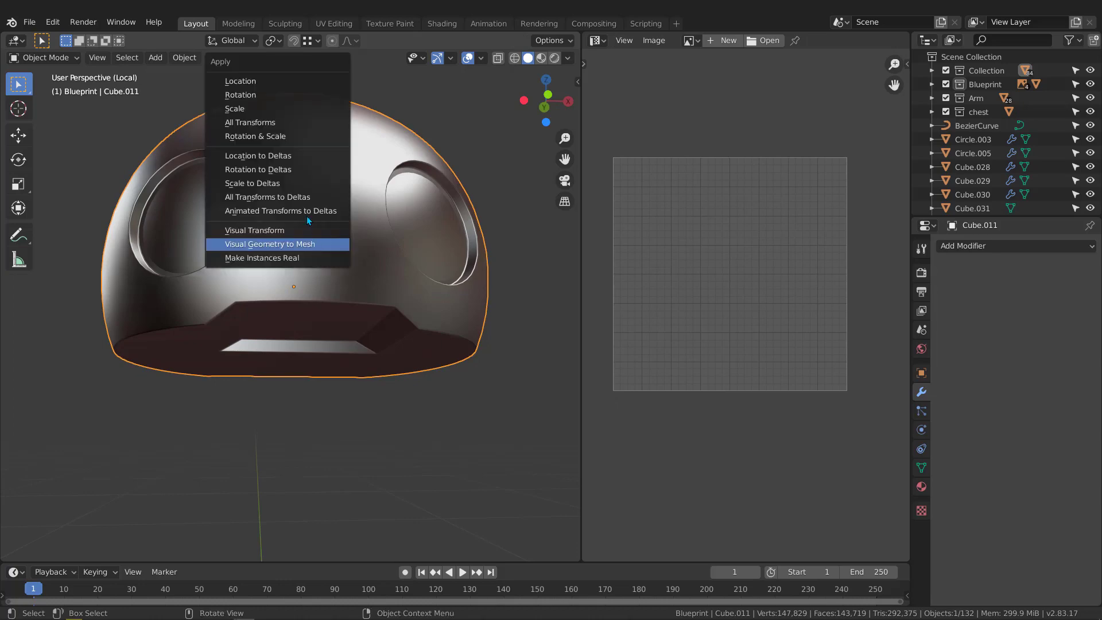
pyautogui.click(265, 115)
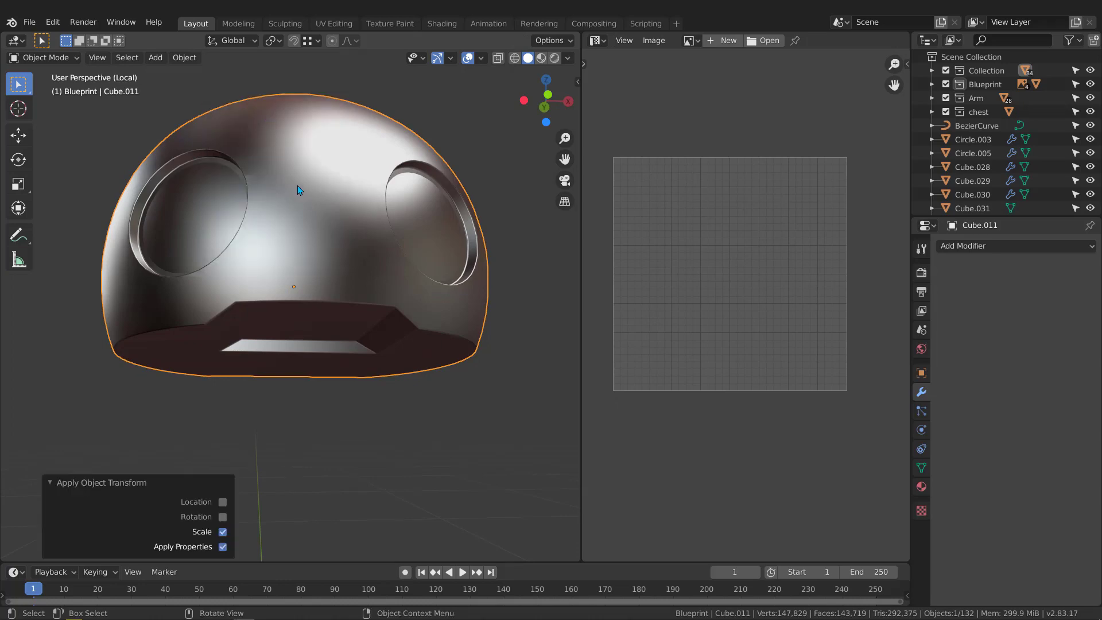
pyautogui.press('Tab')
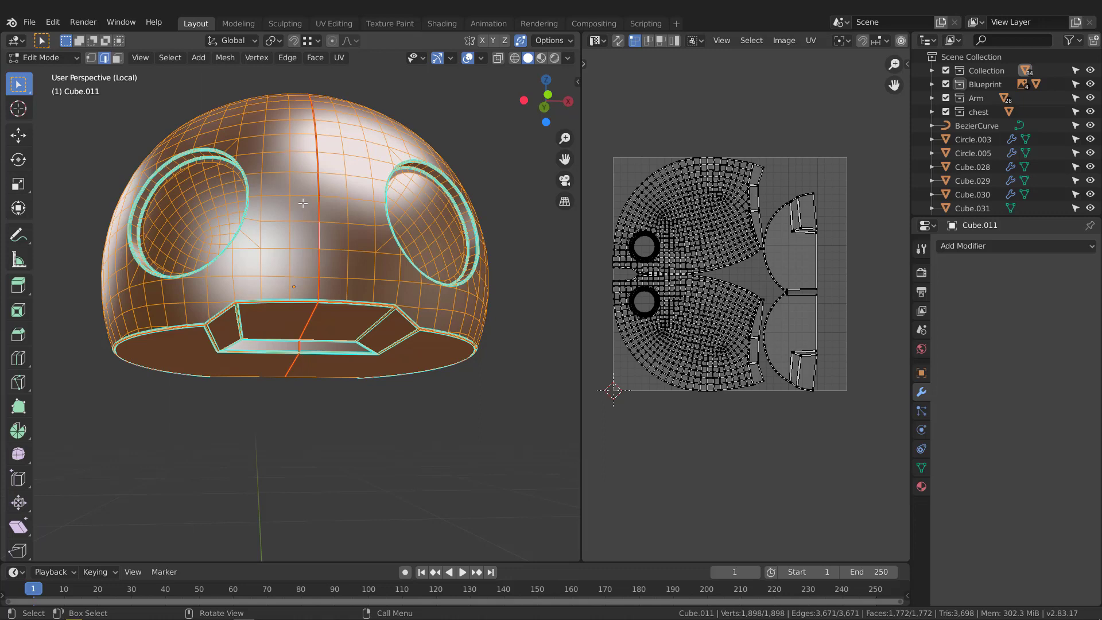
# - Unwrap the fully selected head shell again with its applied scale
pyautogui.moveTo(230, 244); pyautogui.dragTo(297, 175, button='middle')
pyautogui.scroll(2, 701, 297)
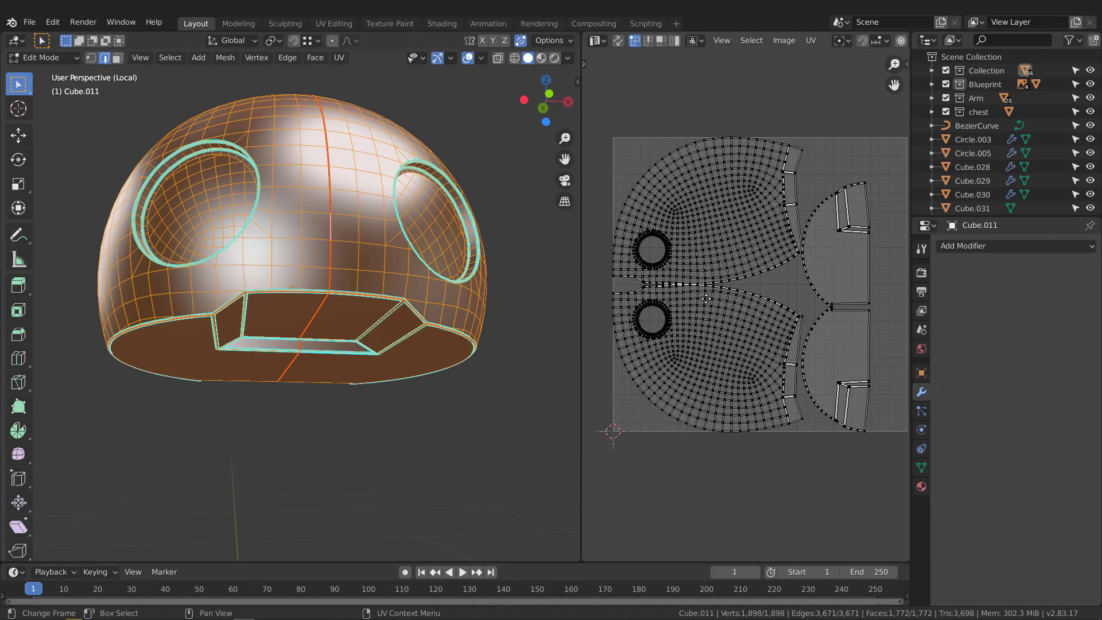
pyautogui.press('u')
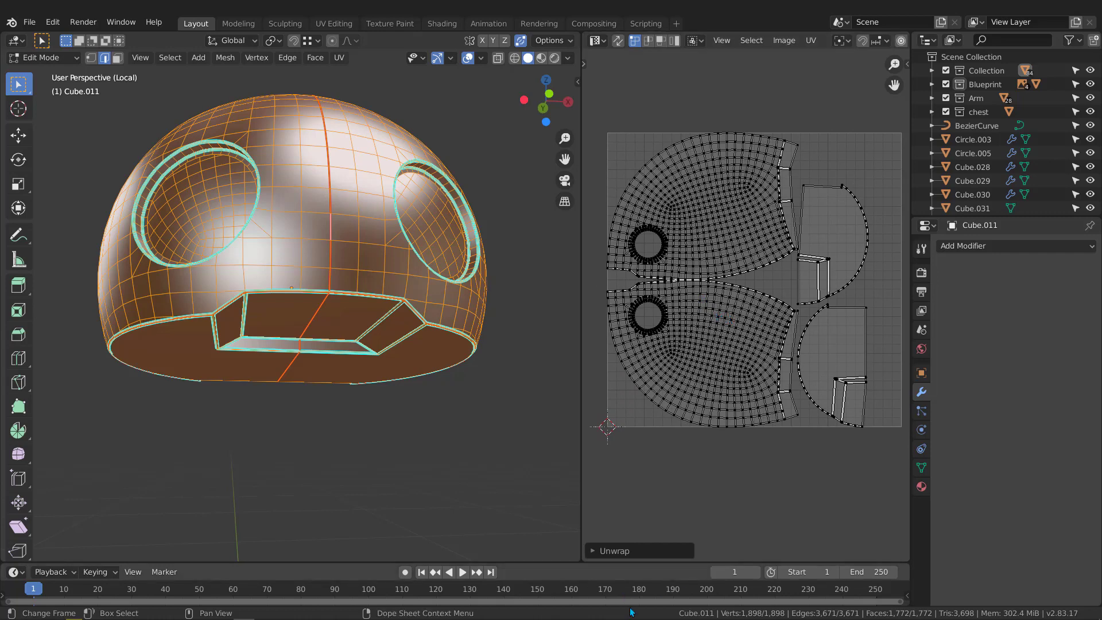
pyautogui.scroll(-2, 724, 328)
pyautogui.scroll(2, 717, 300)
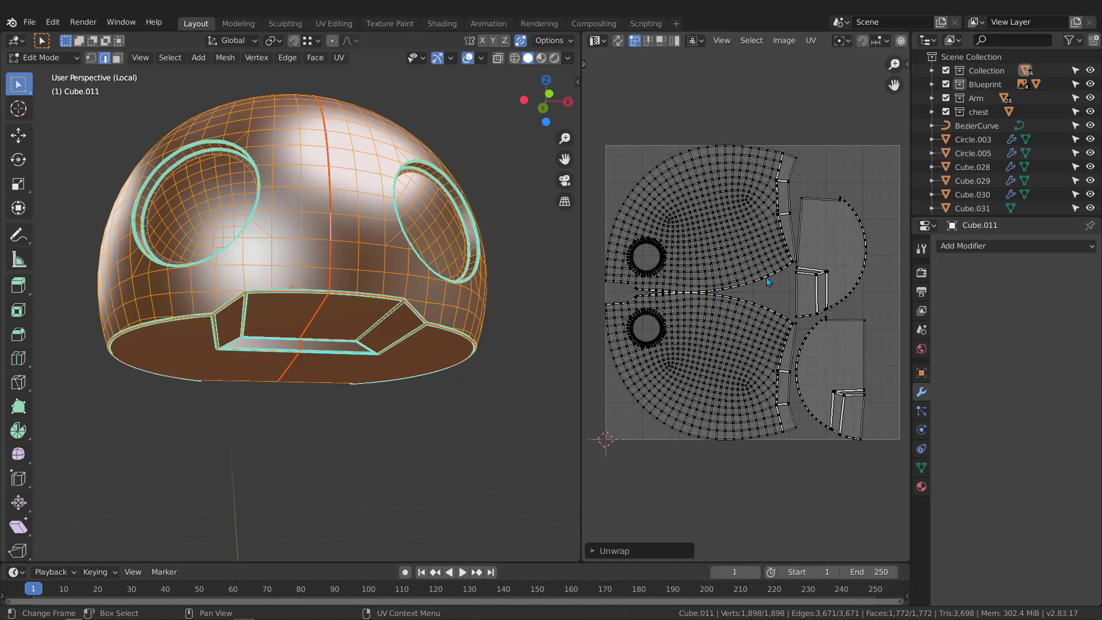
pyautogui.scroll(-2, 293, 236)
# - Return to Object Mode, split the UV Editor horizontally and make the upper area a Shader Editor
pyautogui.moveTo(293, 237); pyautogui.dragTo(306, 261, button='middle')
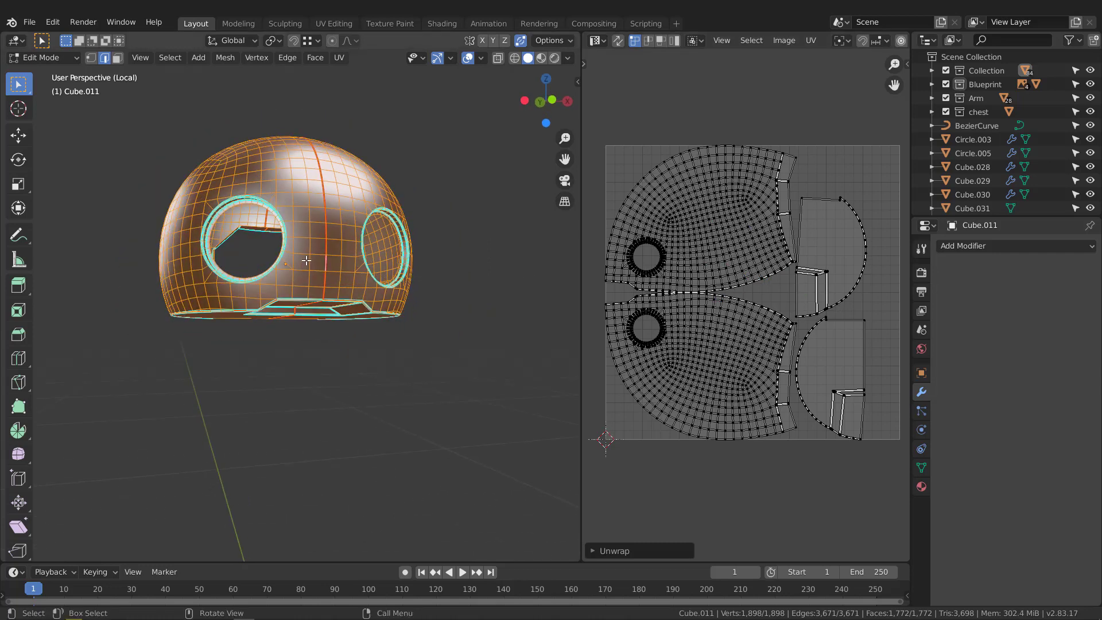
pyautogui.press('Tab')
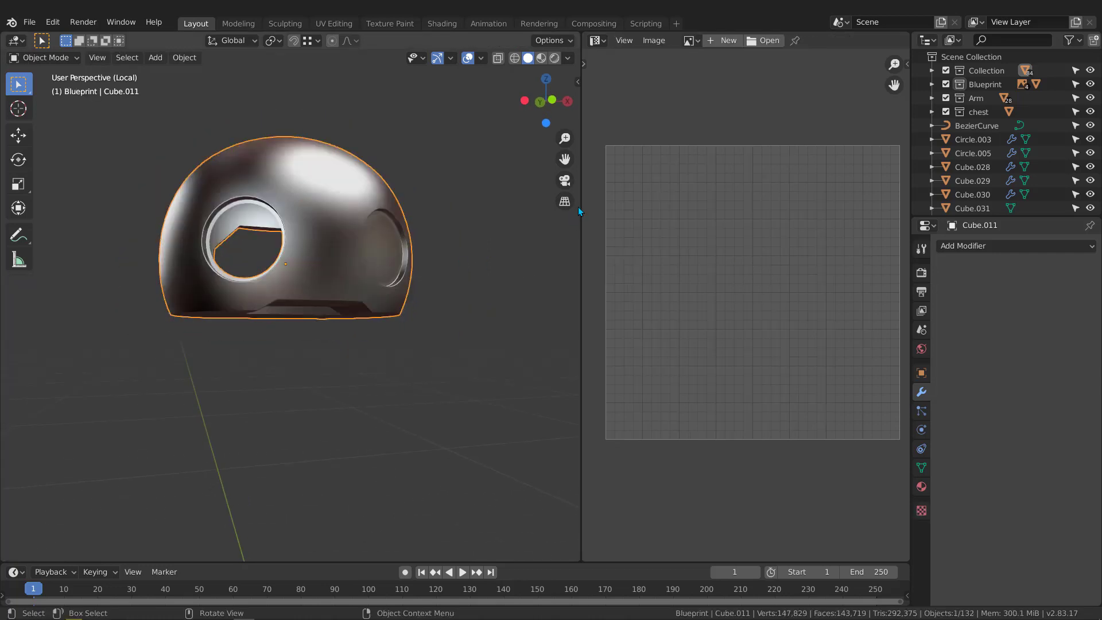
pyautogui.moveTo(321, 262); pyautogui.dragTo(266, 239, button='middle')
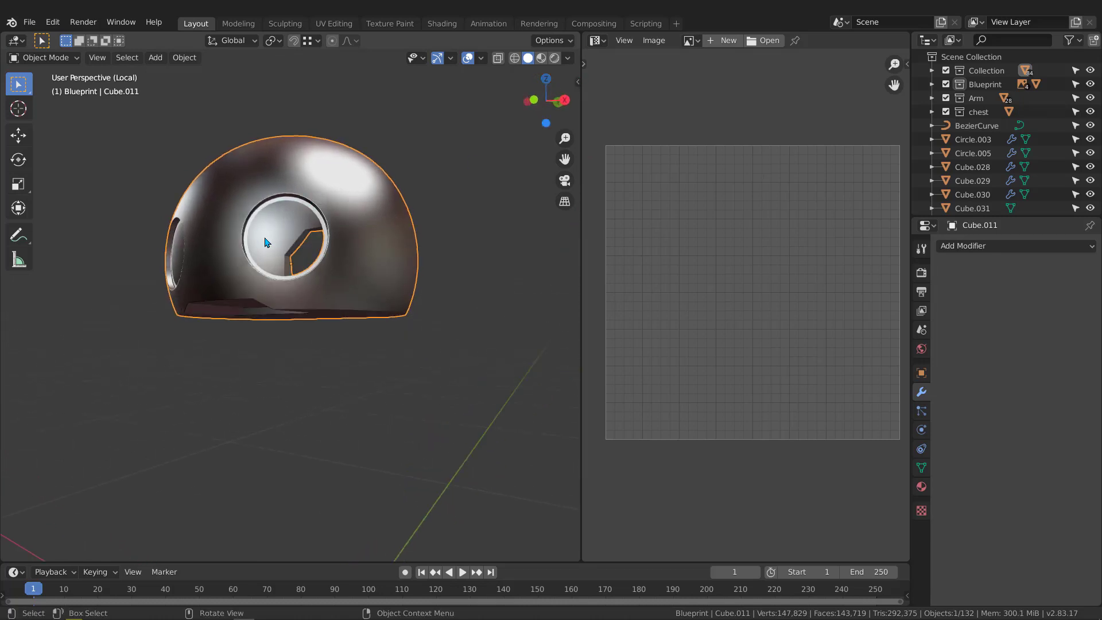
pyautogui.moveTo(582, 32); pyautogui.dragTo(600, 294)
pyautogui.click(598, 41)
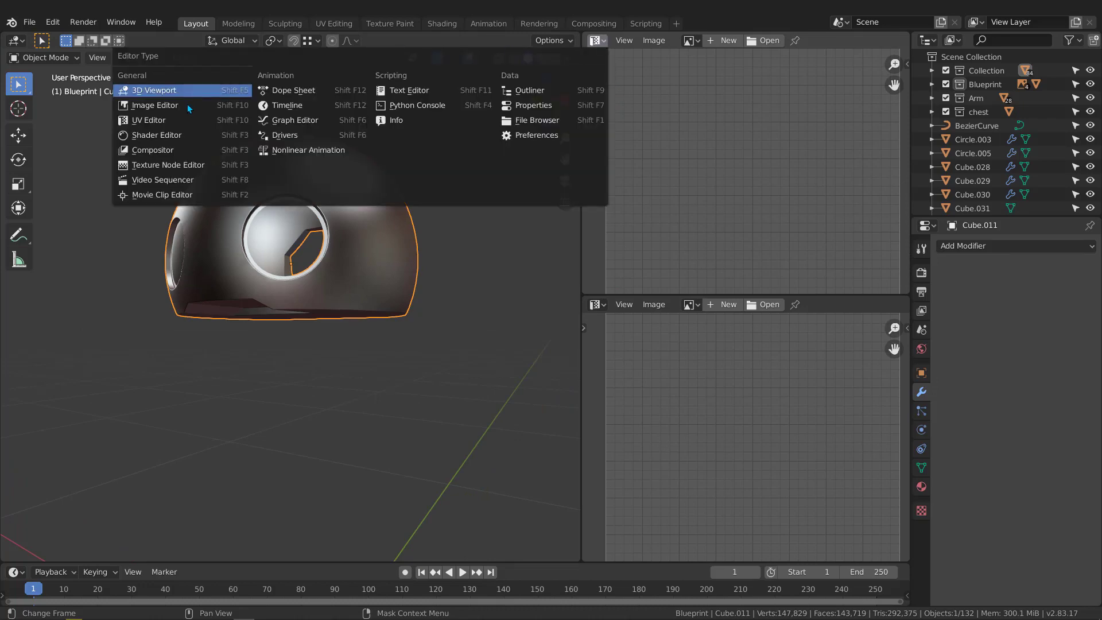
pyautogui.click(172, 135)
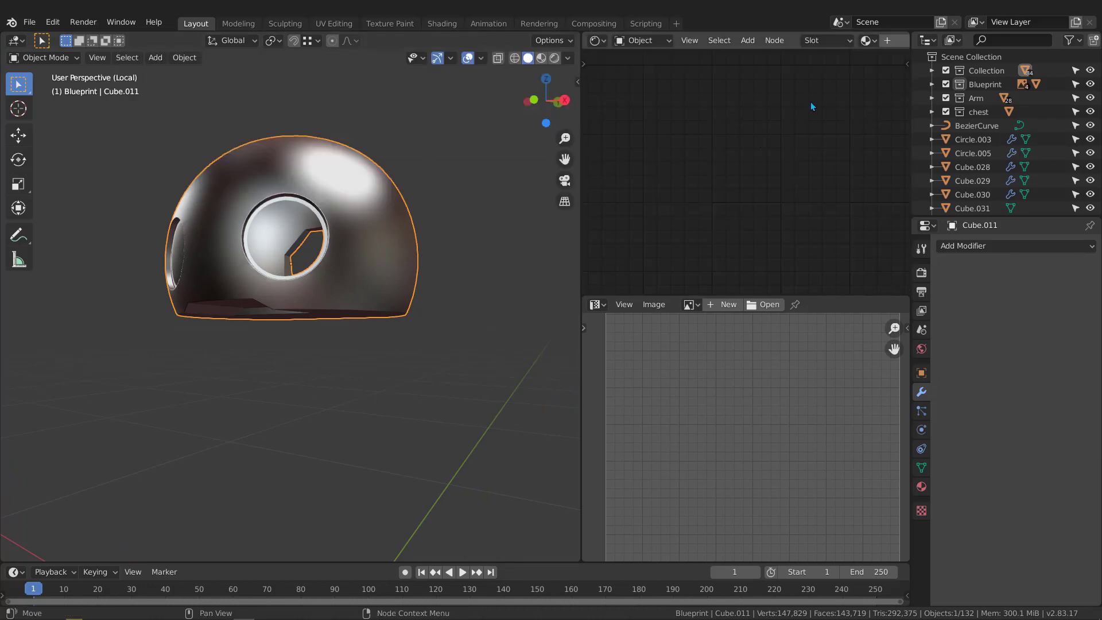
# - Create a new material for the head shell and bring its nodes into view
pyautogui.moveTo(843, 36); pyautogui.dragTo(704, 40, button='middle')
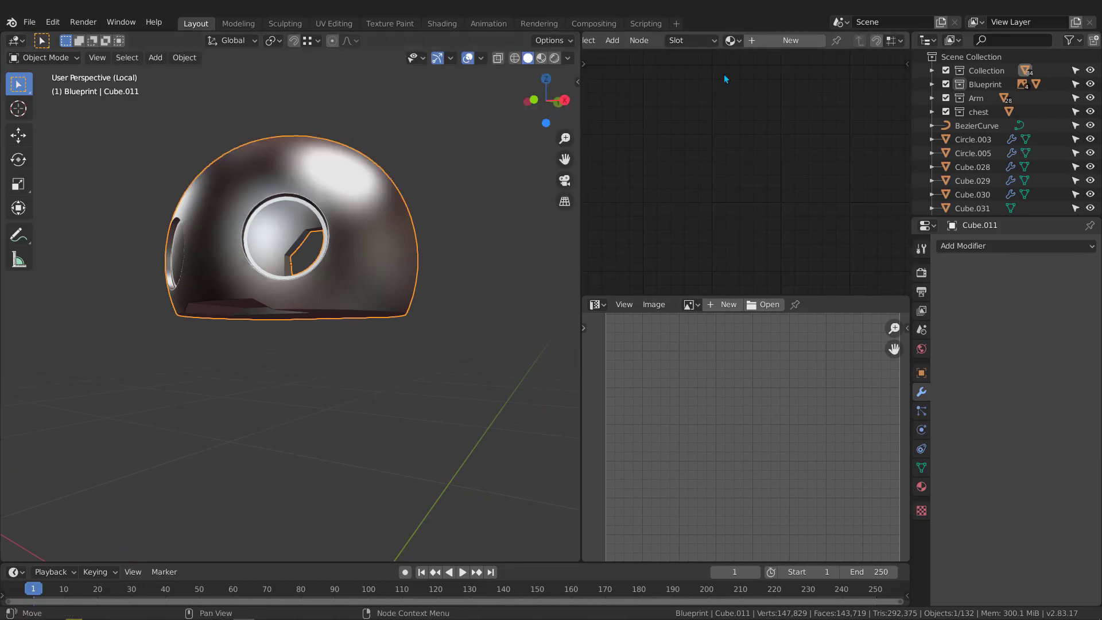
pyautogui.click(788, 41)
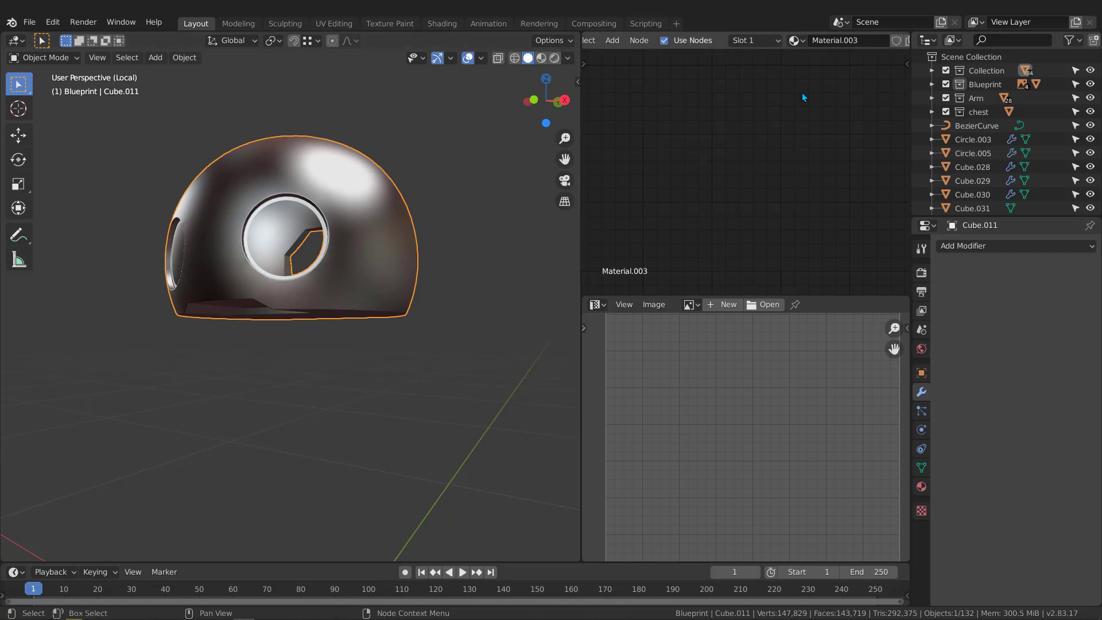
pyautogui.moveTo(833, 42); pyautogui.dragTo(742, 41, button='middle')
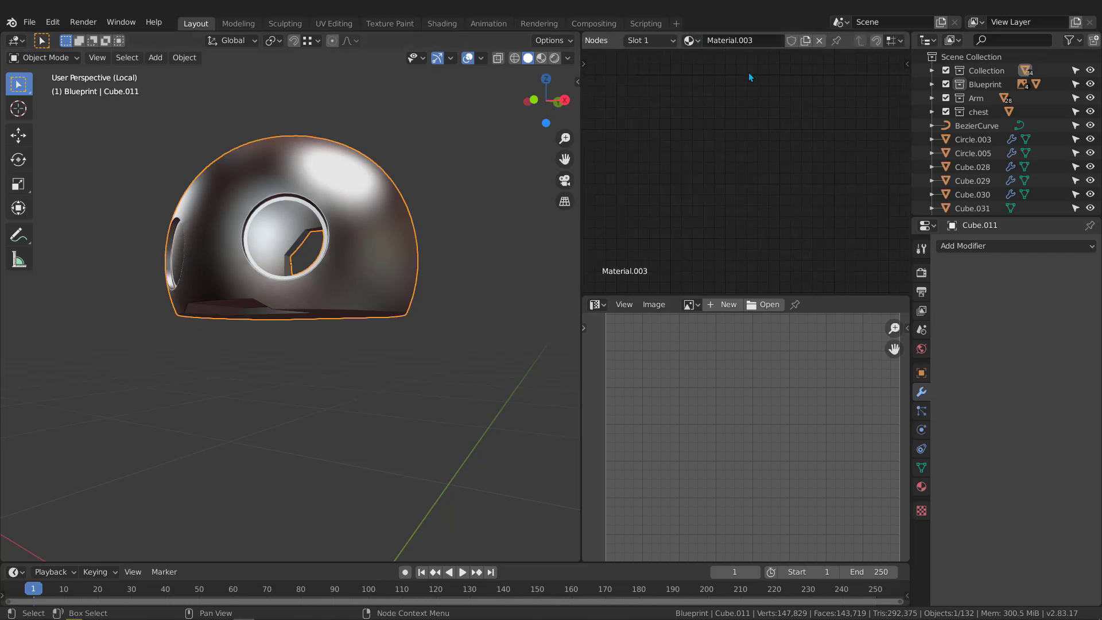
pyautogui.press('Home')
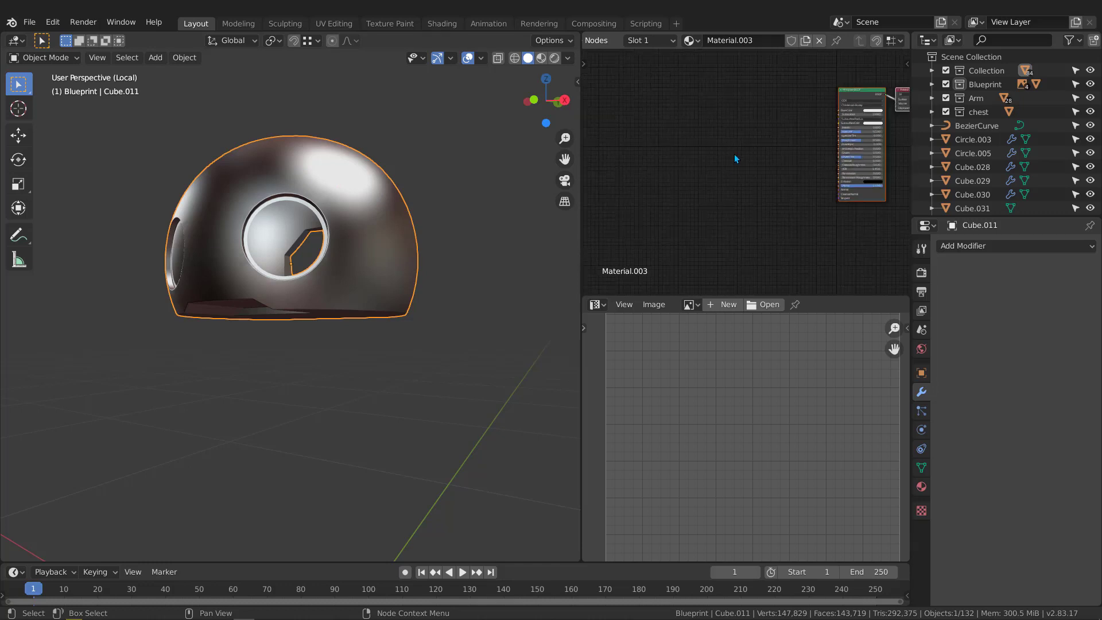
# - Add a Checker Texture node and connect its Color output to the Principled BSDF's Base Color
pyautogui.hotkey('shift', 'a')
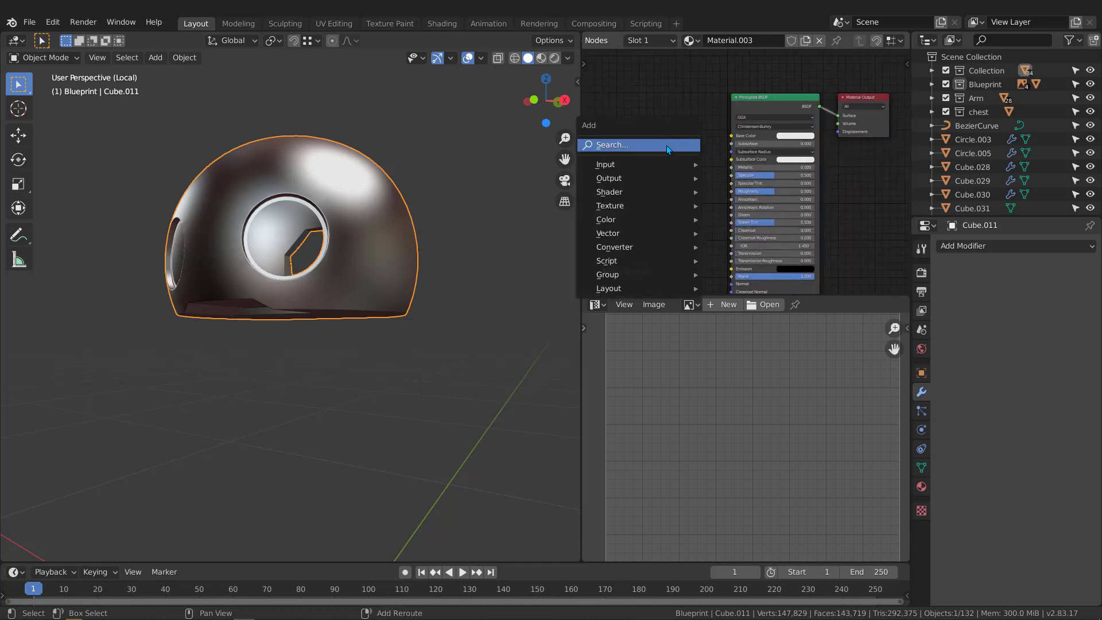
pyautogui.click(640, 145)
pyautogui.write('ch')
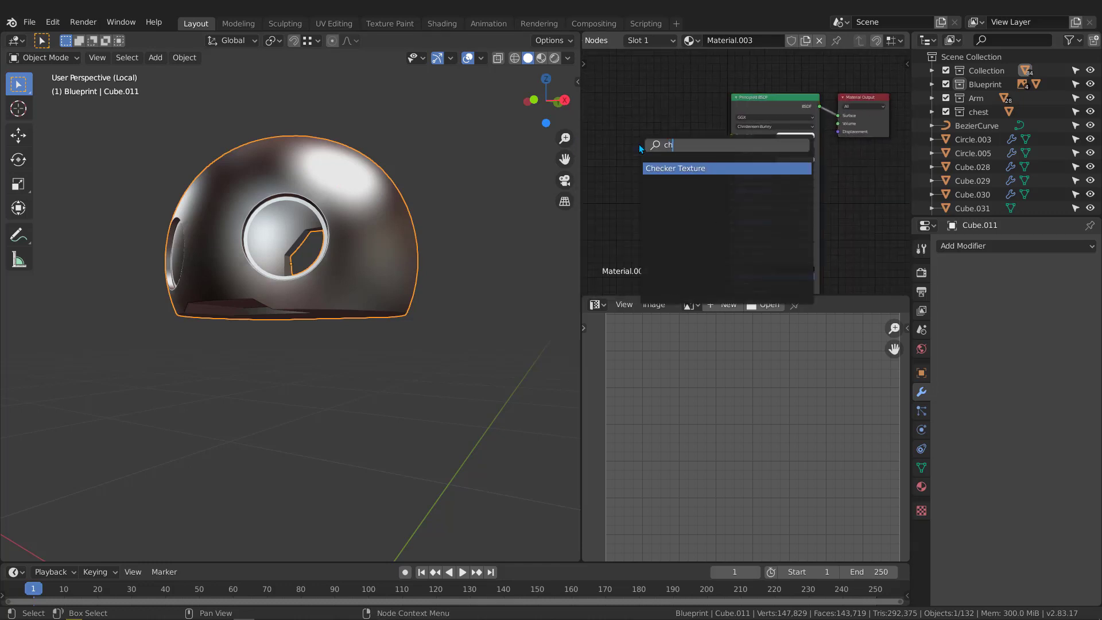
pyautogui.press('Return')
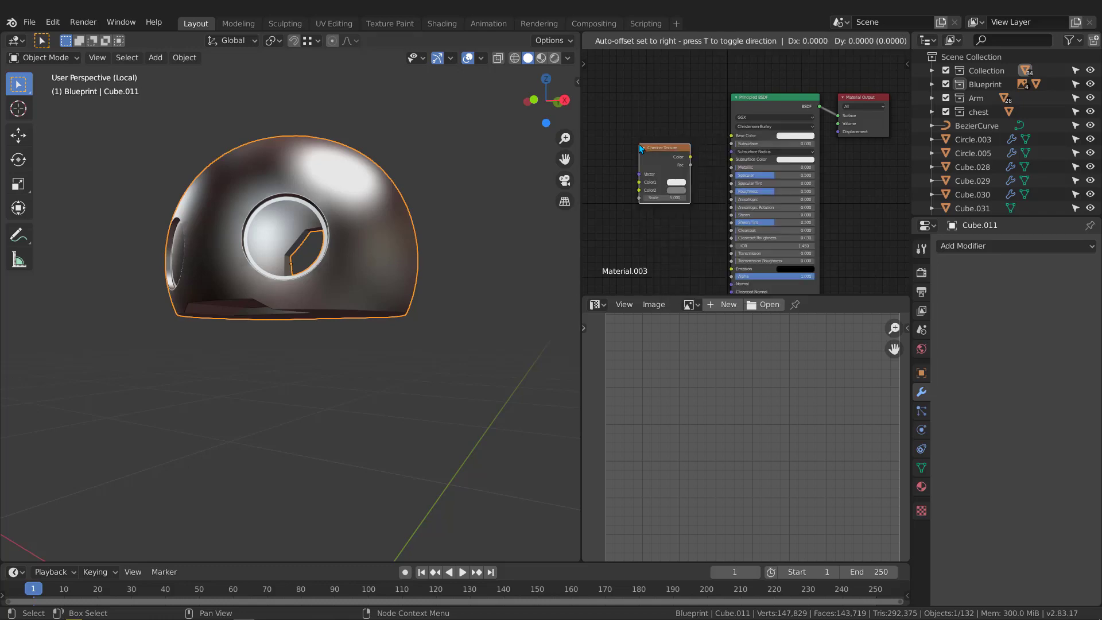
pyautogui.click(640, 146)
pyautogui.moveTo(711, 139); pyautogui.dragTo(732, 135)
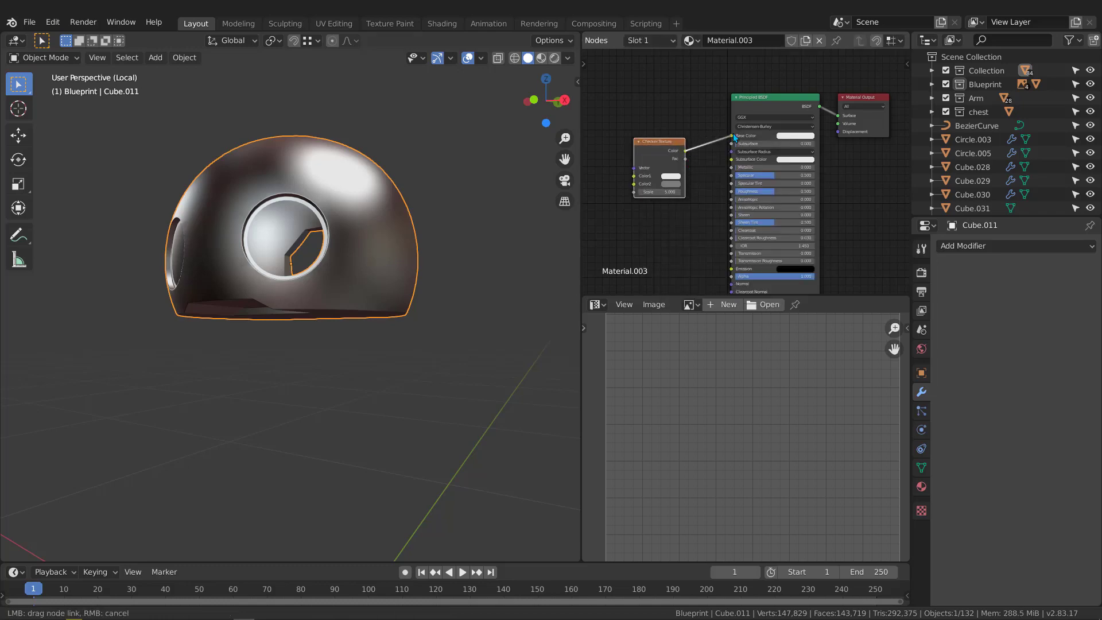
# - Add Mapping and Texture Coordinate nodes to the Checker Texture and feed the UV output into the Mapping Vector
pyautogui.moveTo(664, 148); pyautogui.dragTo(733, 132, button='middle')
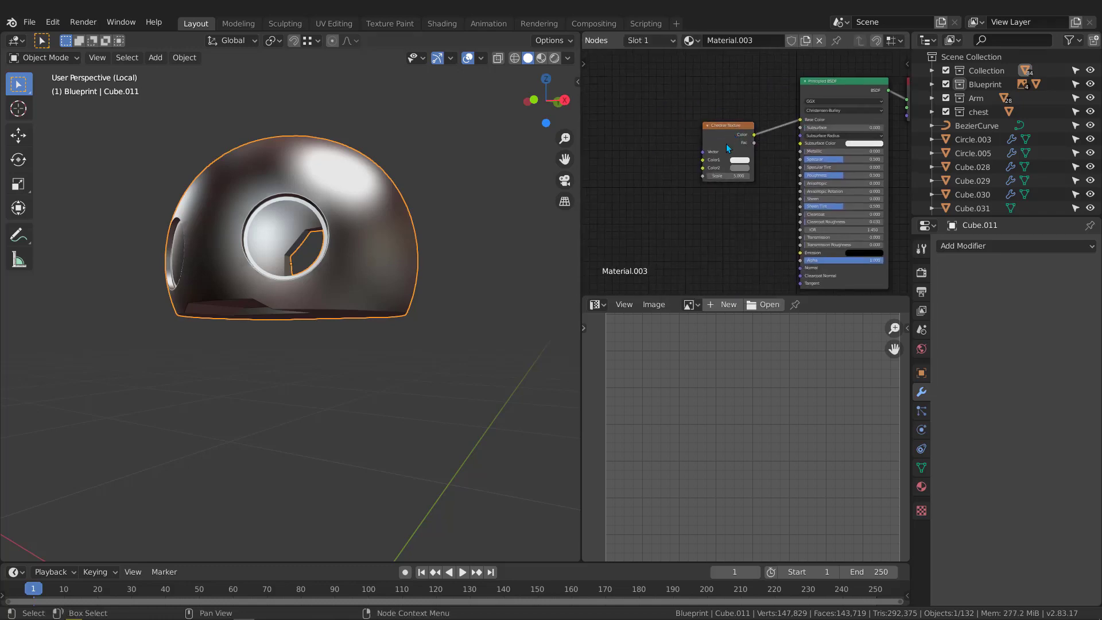
pyautogui.hotkey('ctrl', 't')
pyautogui.moveTo(669, 143); pyautogui.dragTo(750, 155, button='middle')
pyautogui.scroll(4, 670, 135)
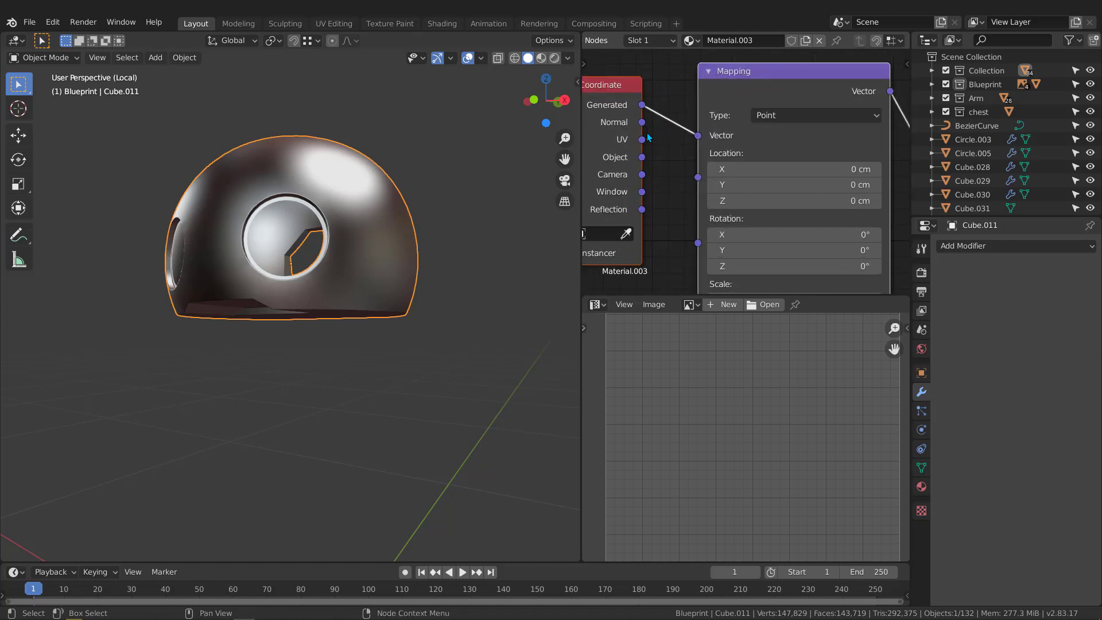
pyautogui.moveTo(644, 145); pyautogui.dragTo(691, 136)
# - Set the Mapping node's X, Y and Z scale to 8
pyautogui.scroll(-5, 673, 132)
pyautogui.moveTo(724, 222); pyautogui.dragTo(680, 151, button='middle')
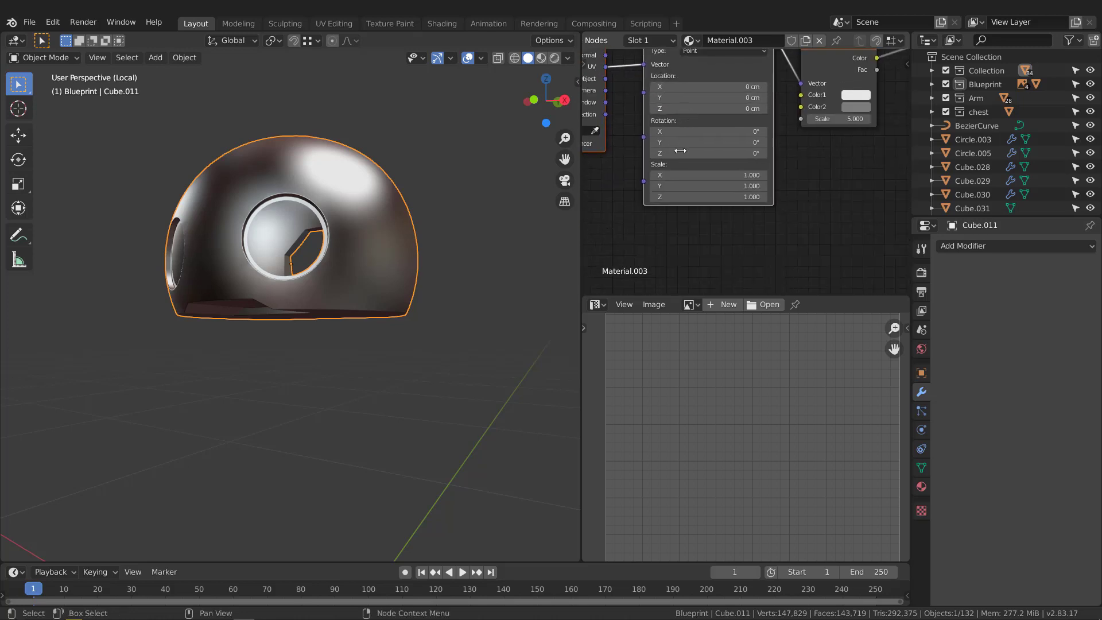
pyautogui.scroll(2, 683, 174)
pyautogui.moveTo(683, 175); pyautogui.dragTo(673, 200)
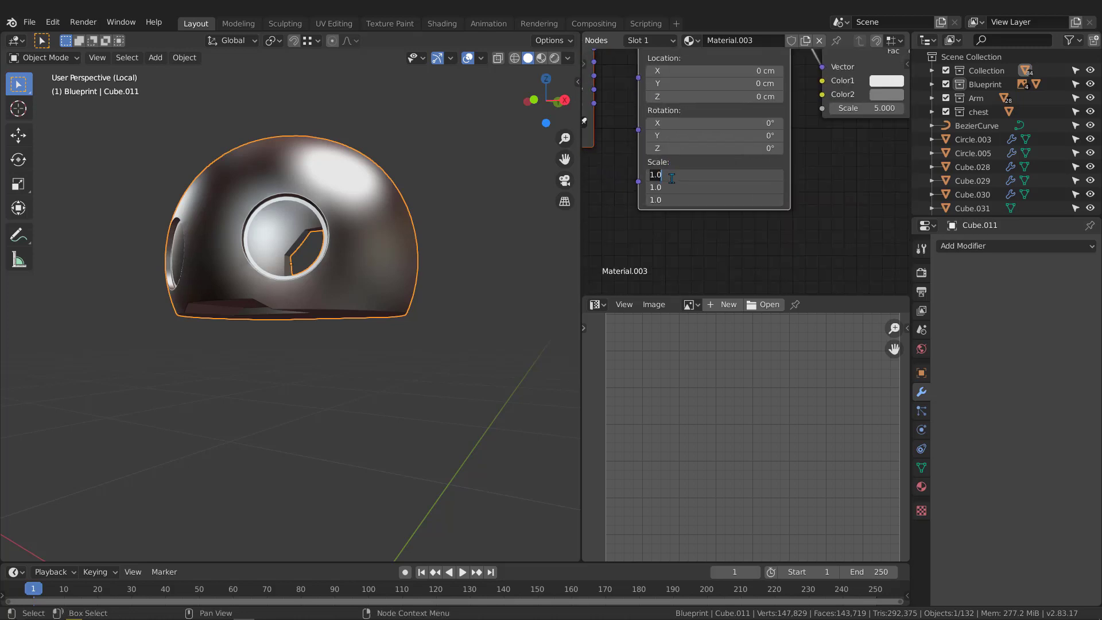
pyautogui.press('Return')
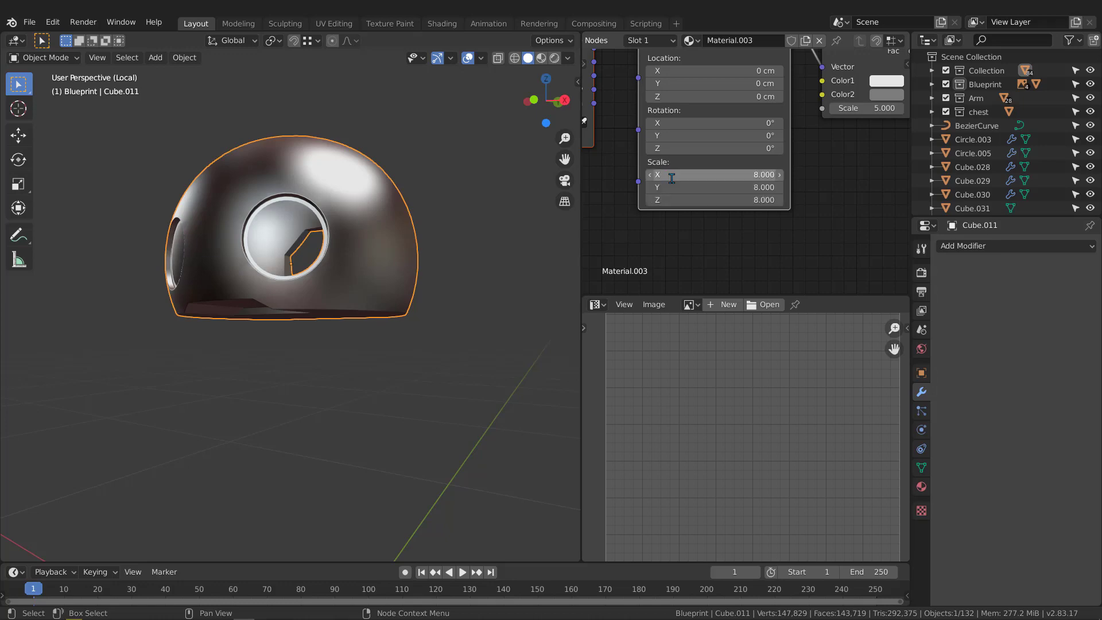
# - Switch to Material Preview shading and examine the checker pattern on the outside and inside of the head shell
pyautogui.moveTo(301, 198); pyautogui.dragTo(315, 195, button='middle')
pyautogui.press('z')
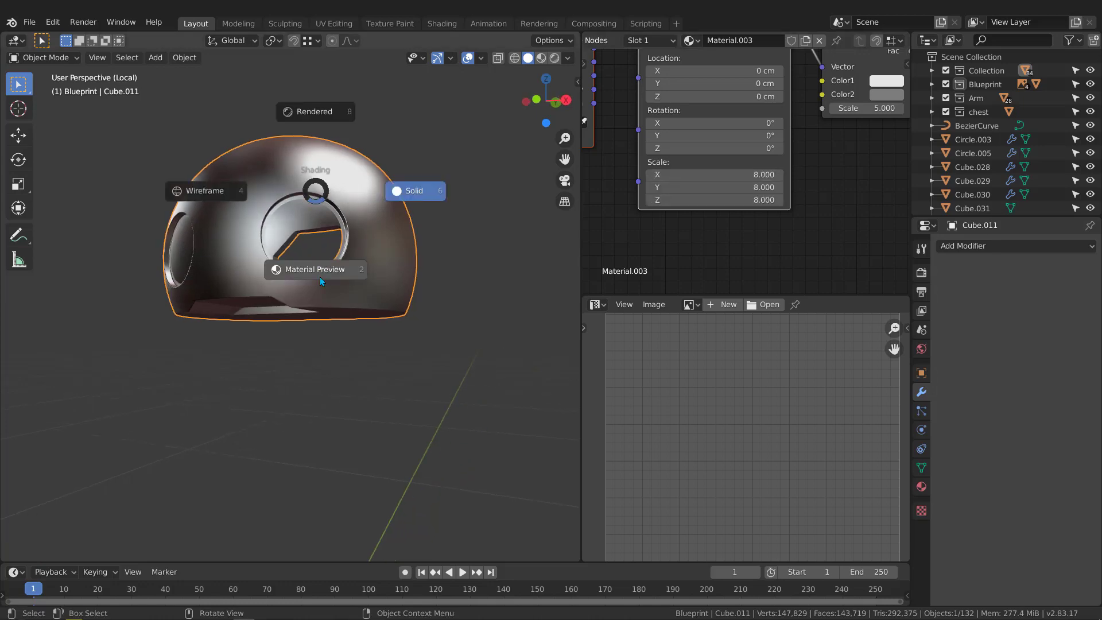
pyautogui.click(319, 277)
pyautogui.moveTo(315, 270)
pyautogui.mouseDown(button='middle')
pyautogui.moveTo(276, 212)
pyautogui.moveTo(447, 171)
pyautogui.moveTo(471, 154)
pyautogui.moveTo(541, 166)
pyautogui.mouseUp(button='middle')
pyautogui.moveTo(259, 177); pyautogui.dragTo(291, 243, button='middle')
pyautogui.scroll(5, 292, 243)
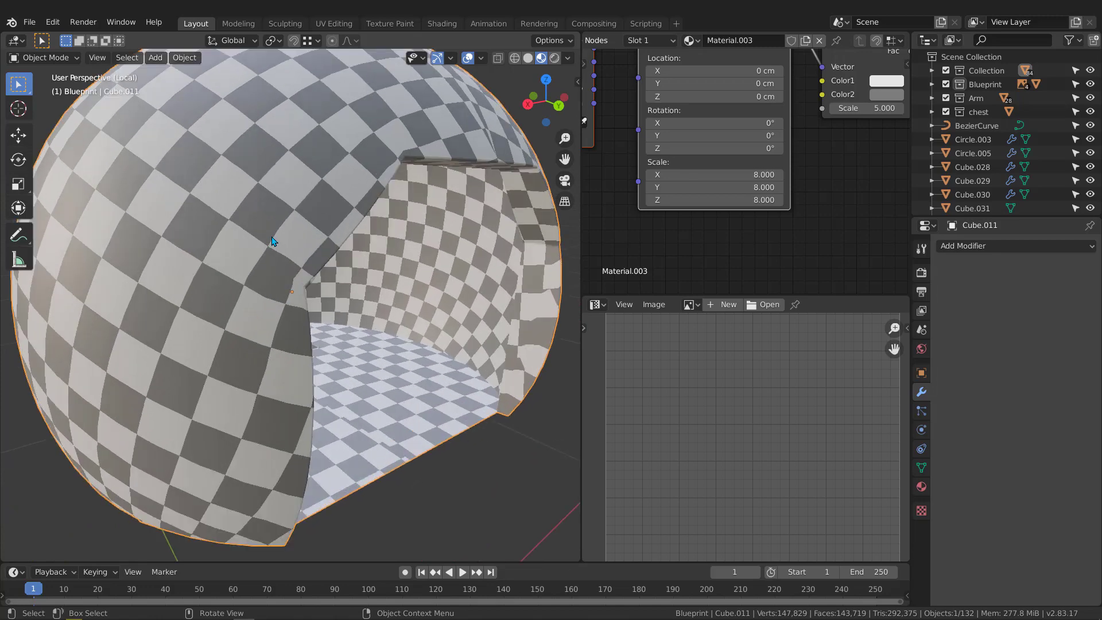
pyautogui.moveTo(217, 218); pyautogui.dragTo(208, 218, button='middle')
pyautogui.scroll(-4, 333, 222)
pyautogui.moveTo(333, 222); pyautogui.dragTo(376, 218, button='middle')
# - Exit local view to show the checkered head shell together with the whole robot
pyautogui.press('KP_Divide')
pyautogui.scroll(-2, 282, 220)
pyautogui.scroll(4, 255, 224)
pyautogui.scroll(2, 257, 225)
pyautogui.moveTo(257, 225); pyautogui.dragTo(290, 219, button='middle')
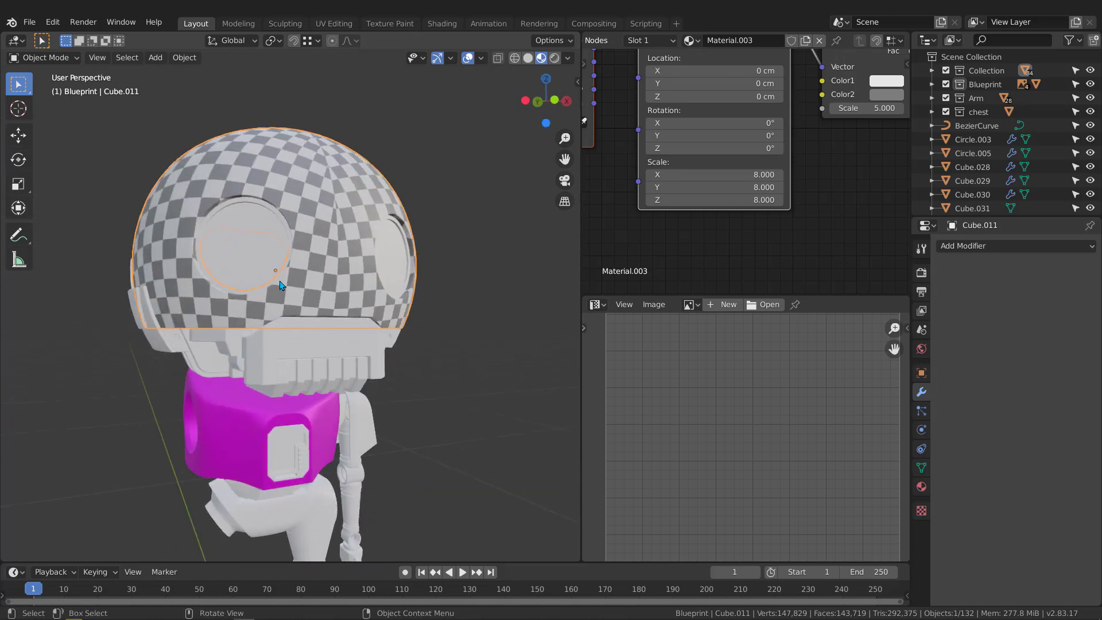
# - Select the jaw block below the head shell, inspect it in local view and return to the full robot
pyautogui.keyDown('shift'); pyautogui.moveTo(297, 329); pyautogui.dragTo(426, 247, button='middle'); pyautogui.keyUp('shift')
pyautogui.click(301, 254)
pyautogui.press('KP_Divide')
pyautogui.scroll(-3, 285, 249)
pyautogui.press('KP_Divide')
pyautogui.scroll(2, 273, 245)
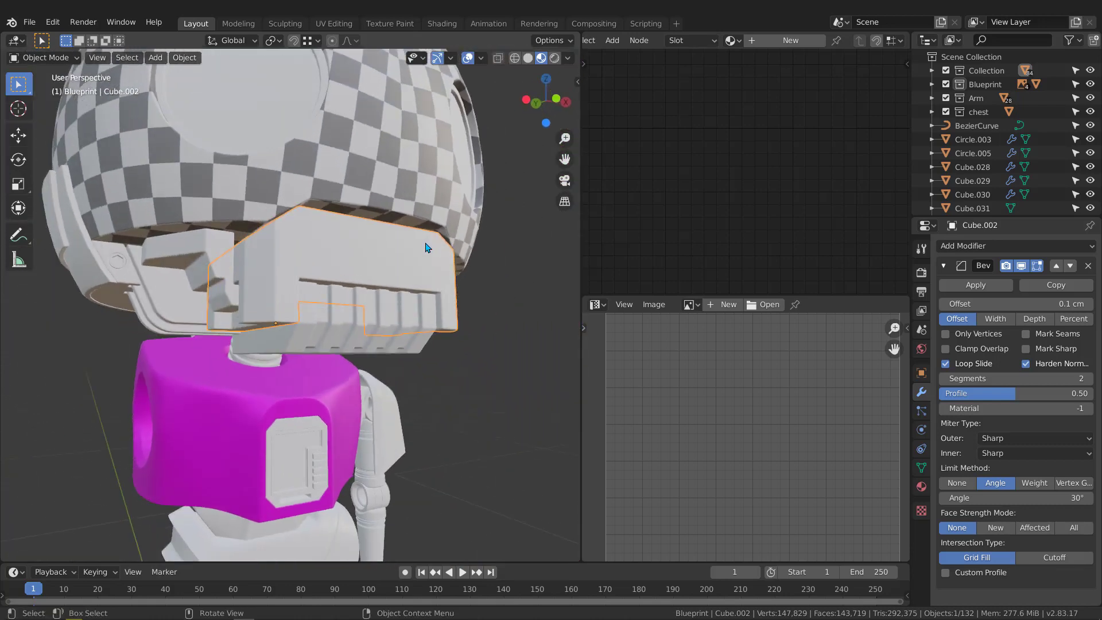
# - Isolate the jaw block in local view, apply its Bevel modifier and open the mesh for editing
pyautogui.press('/')
pyautogui.scroll(-5, 322, 258)
pyautogui.moveTo(323, 258); pyautogui.dragTo(470, 290, button='middle')
pyautogui.scroll(3, 370, 275)
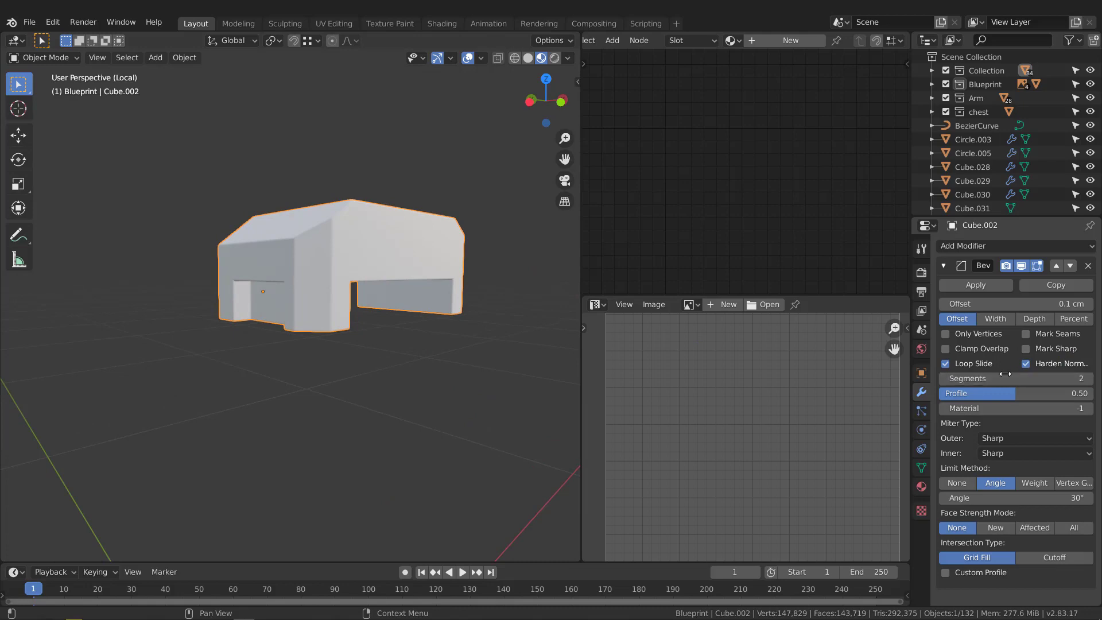
pyautogui.click(974, 287)
pyautogui.moveTo(312, 295); pyautogui.dragTo(409, 281, button='middle')
pyautogui.press('Tab')
pyautogui.scroll(5, 236, 283)
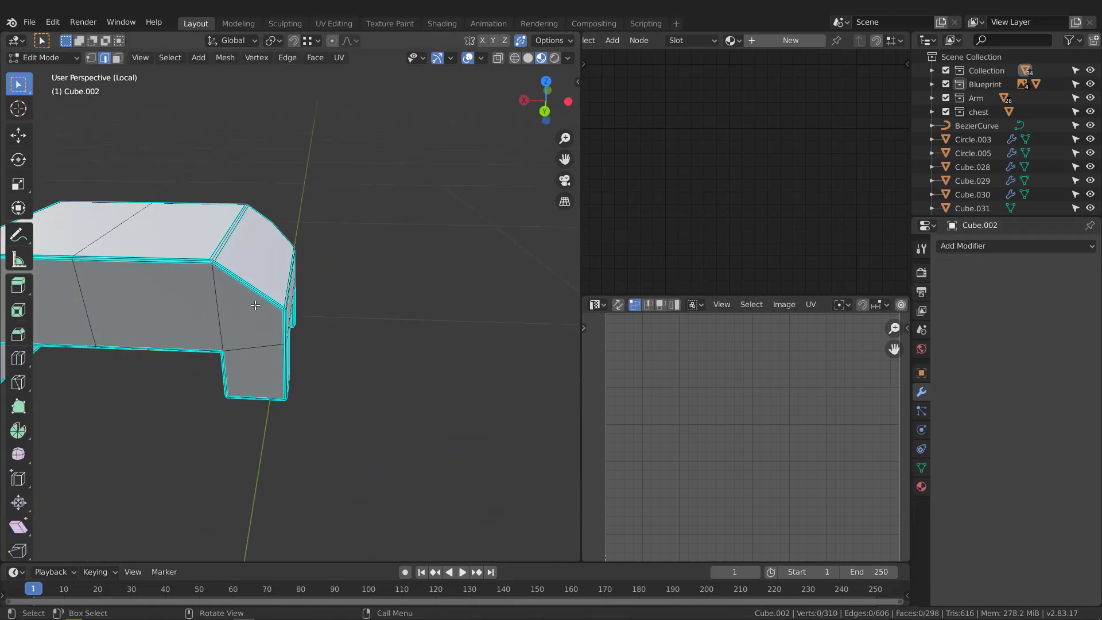
# - Select the middle bevel edge loops along the arched face's top outline, a leg's bottom edge and the arched opening
pyautogui.scroll(1, 228, 260)
pyautogui.keyDown('alt'); pyautogui.click(215, 256); pyautogui.keyUp('alt')
pyautogui.scroll(-2, 214, 256)
pyautogui.moveTo(214, 257); pyautogui.dragTo(398, 338, button='middle')
pyautogui.scroll(4, 402, 370)
pyautogui.keyDown('alt'); pyautogui.keyDown('shift'); pyautogui.click(411, 335); pyautogui.keyUp('shift'); pyautogui.keyUp('alt')
pyautogui.scroll(-3, 411, 336)
pyautogui.scroll(-3, 398, 337)
pyautogui.scroll(3, 398, 347)
pyautogui.keyDown('shift'); pyautogui.moveTo(411, 394); pyautogui.dragTo(329, 310, button='middle'); pyautogui.keyUp('shift')
pyautogui.scroll(-4, 368, 368)
pyautogui.scroll(4, 232, 278)
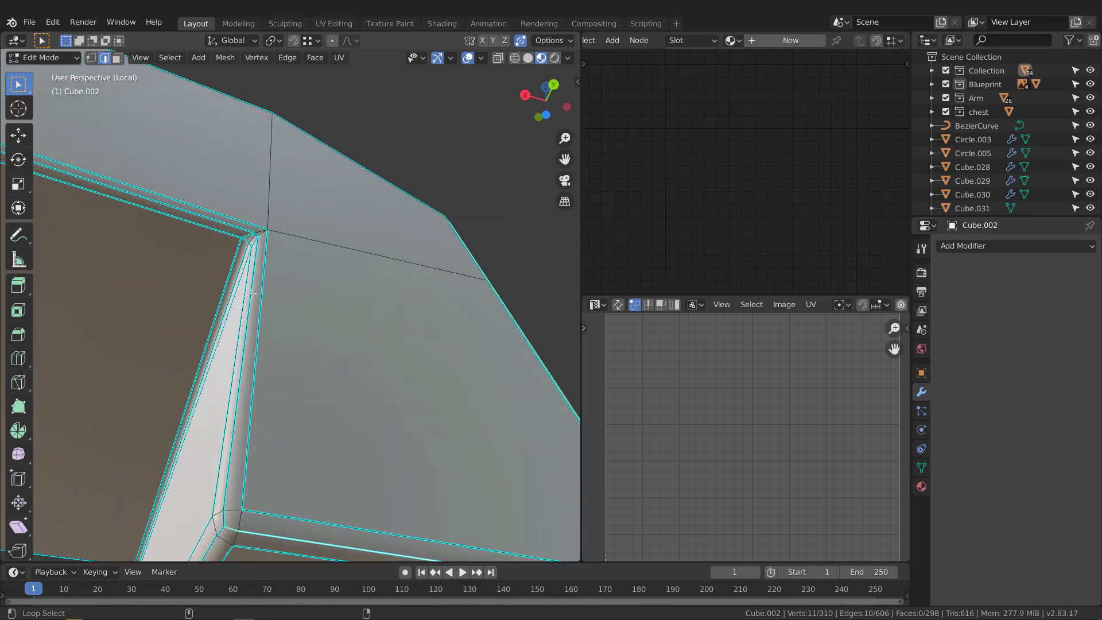
pyautogui.keyDown('alt'); pyautogui.keyDown('shift'); pyautogui.click(252, 275); pyautogui.keyUp('shift'); pyautogui.keyUp('alt')
pyautogui.scroll(-6, 229, 227)
pyautogui.keyDown('shift'); pyautogui.moveTo(215, 302); pyautogui.dragTo(448, 315, button='middle'); pyautogui.keyUp('shift')
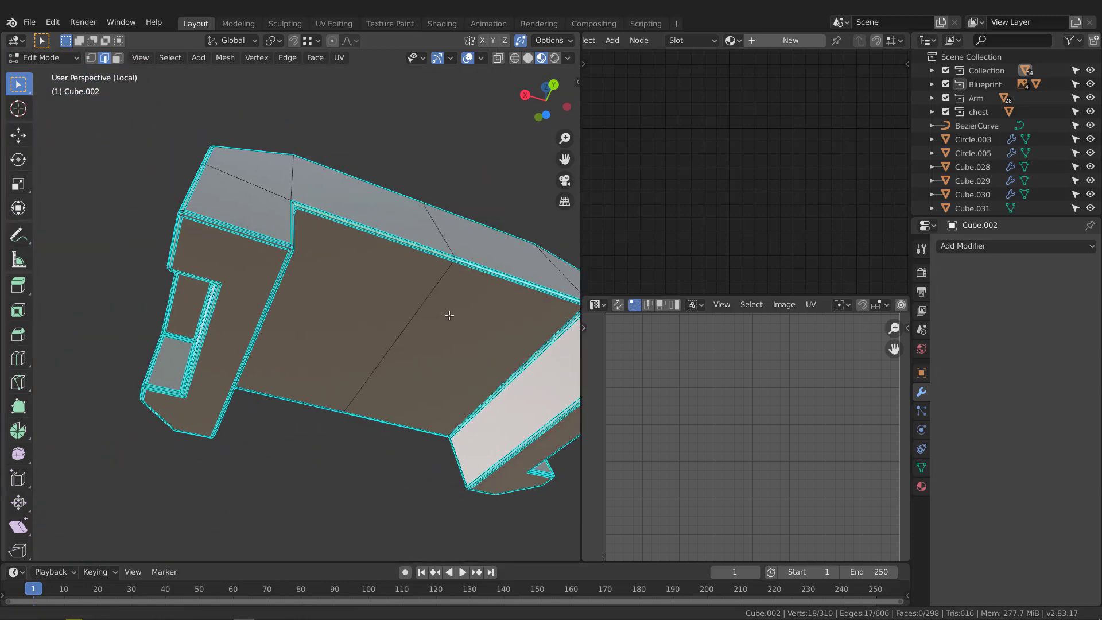
# - Add the opening's opposite vertical edge loop to the selection and mark all selected loops as seams
pyautogui.scroll(2, 367, 287)
pyautogui.moveTo(362, 362); pyautogui.dragTo(310, 385, button='middle')
pyautogui.scroll(2, 308, 390)
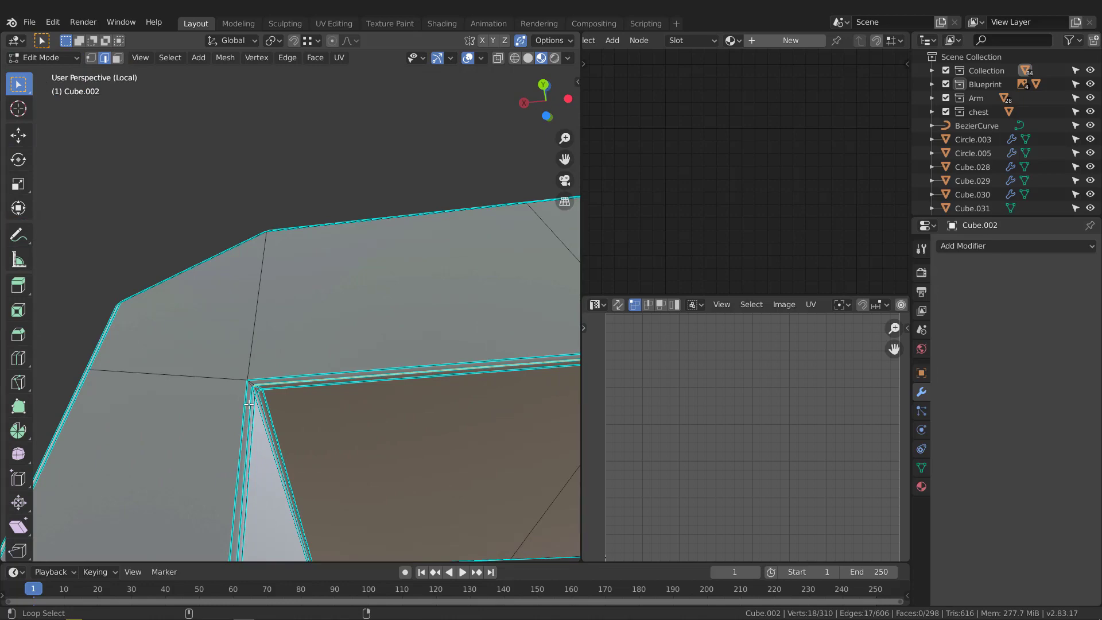
pyautogui.keyDown('alt'); pyautogui.keyDown('shift'); pyautogui.click(248, 405); pyautogui.keyUp('shift'); pyautogui.keyUp('alt')
pyautogui.scroll(-2, 249, 405)
pyautogui.moveTo(305, 345); pyautogui.dragTo(406, 368, button='middle')
pyautogui.scroll(-6, 278, 381)
pyautogui.scroll(7, 396, 301)
pyautogui.scroll(1, 336, 335)
pyautogui.scroll(-3, 355, 351)
pyautogui.scroll(-3, 406, 367)
pyautogui.keyDown('shift'); pyautogui.moveTo(405, 367); pyautogui.dragTo(352, 310, button='middle'); pyautogui.keyUp('shift')
pyautogui.moveTo(445, 327); pyautogui.dragTo(402, 333, button='middle')
pyautogui.scroll(4, 412, 313)
pyautogui.press('q')
pyautogui.click(410, 320)
# - Mark a vertical bevel edge of the arched opening and the outer corner bevels of the arched face as seams
pyautogui.scroll(3, 469, 218)
pyautogui.scroll(3, 470, 218)
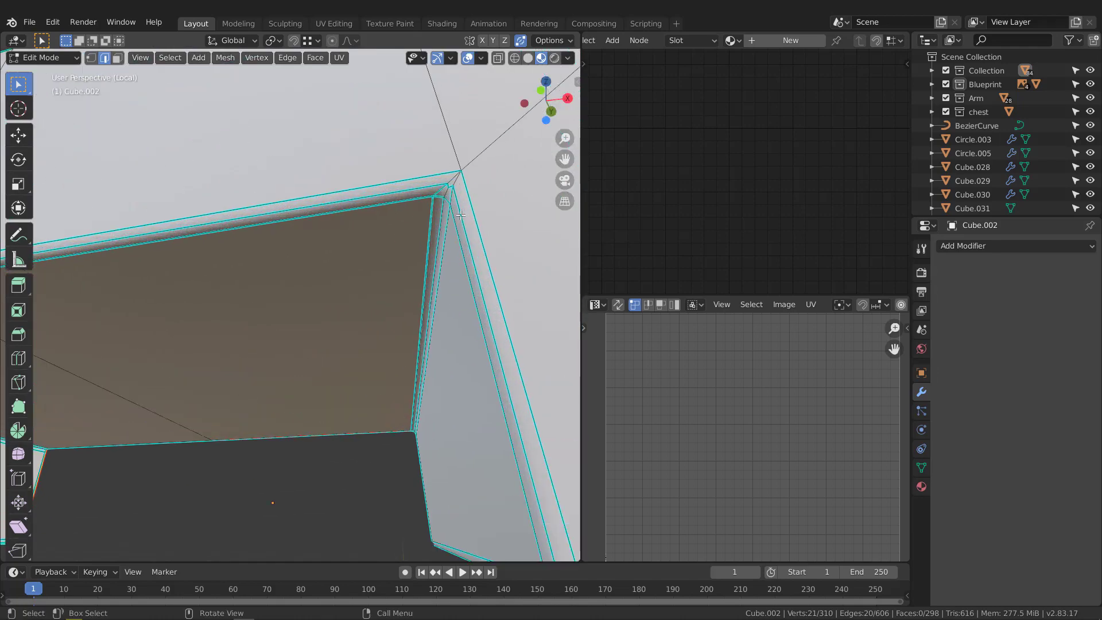
pyautogui.click(461, 215)
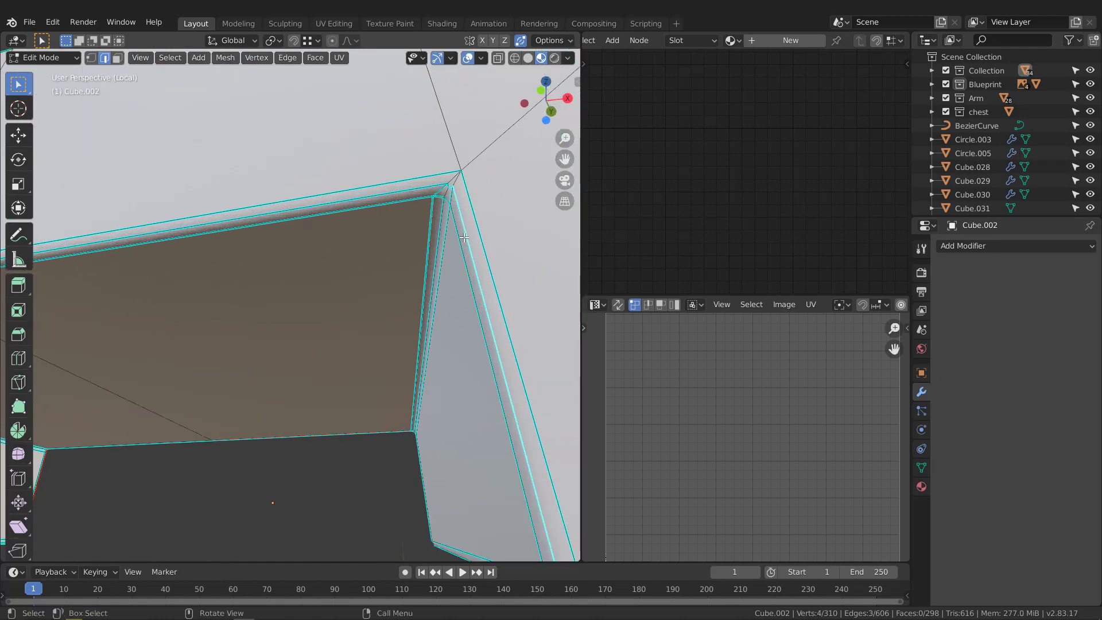
pyautogui.scroll(-5, 465, 238)
pyautogui.moveTo(366, 288); pyautogui.dragTo(229, 285, button='middle')
pyautogui.moveTo(468, 243); pyautogui.dragTo(347, 366, button='middle')
pyautogui.scroll(3, 271, 243)
pyautogui.moveTo(272, 244); pyautogui.dragTo(560, 227, button='middle')
pyautogui.scroll(2, 423, 271)
pyautogui.scroll(3, 425, 272)
pyautogui.keyDown('alt'); pyautogui.click(439, 308); pyautogui.keyUp('alt')
pyautogui.moveTo(439, 309); pyautogui.dragTo(315, 216, button='middle')
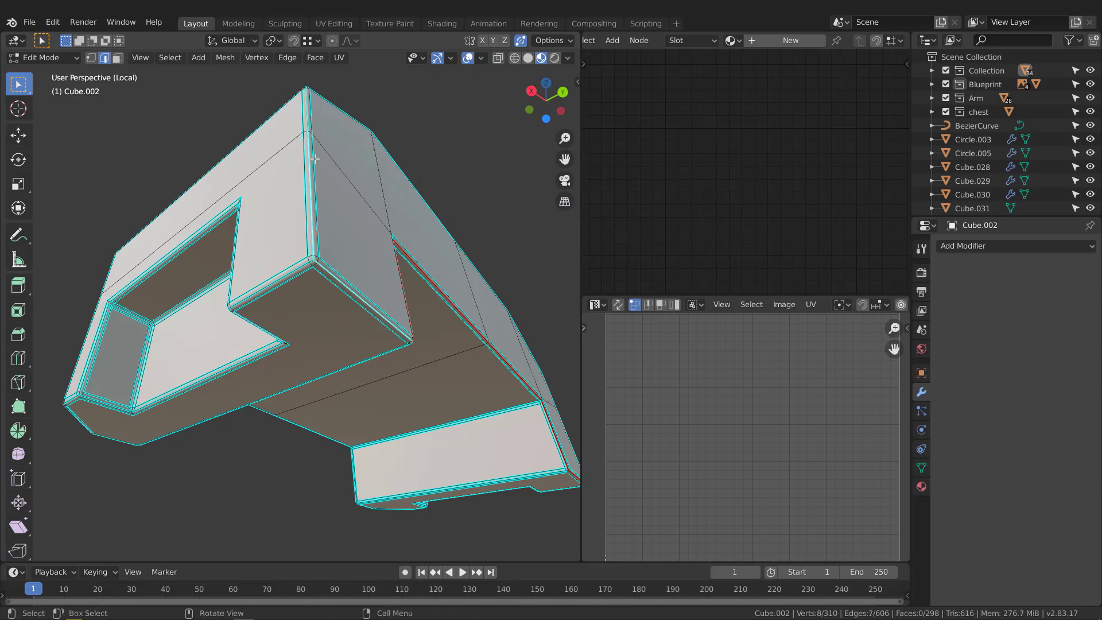
pyautogui.moveTo(315, 159); pyautogui.dragTo(192, 191, button='middle')
pyautogui.keyDown('alt'); pyautogui.keyDown('shift'); pyautogui.click(325, 248); pyautogui.keyUp('shift'); pyautogui.keyUp('alt')
pyautogui.press('q')
pyautogui.click(314, 204)
# - Mark the middle bevel edge loops around the underside of one leg as seams
pyautogui.scroll(-3, 278, 216)
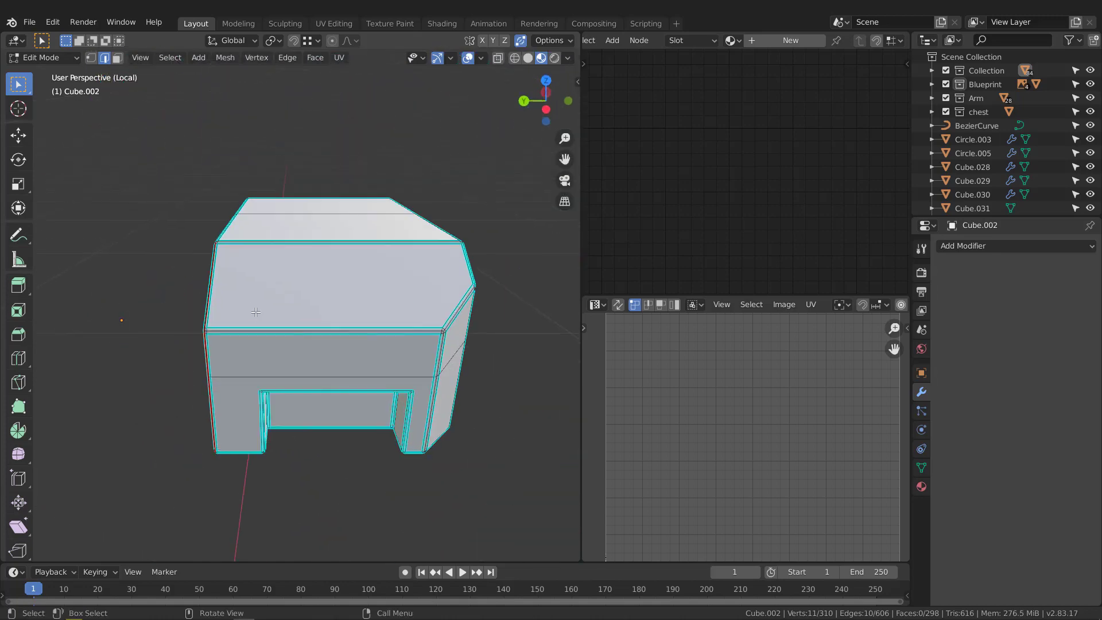
pyautogui.moveTo(256, 312); pyautogui.dragTo(390, 381, button='middle')
pyautogui.scroll(2, 178, 184)
pyautogui.keyDown('alt'); pyautogui.click(412, 228); pyautogui.keyUp('alt')
pyautogui.keyDown('alt'); pyautogui.click(430, 287); pyautogui.keyUp('alt')
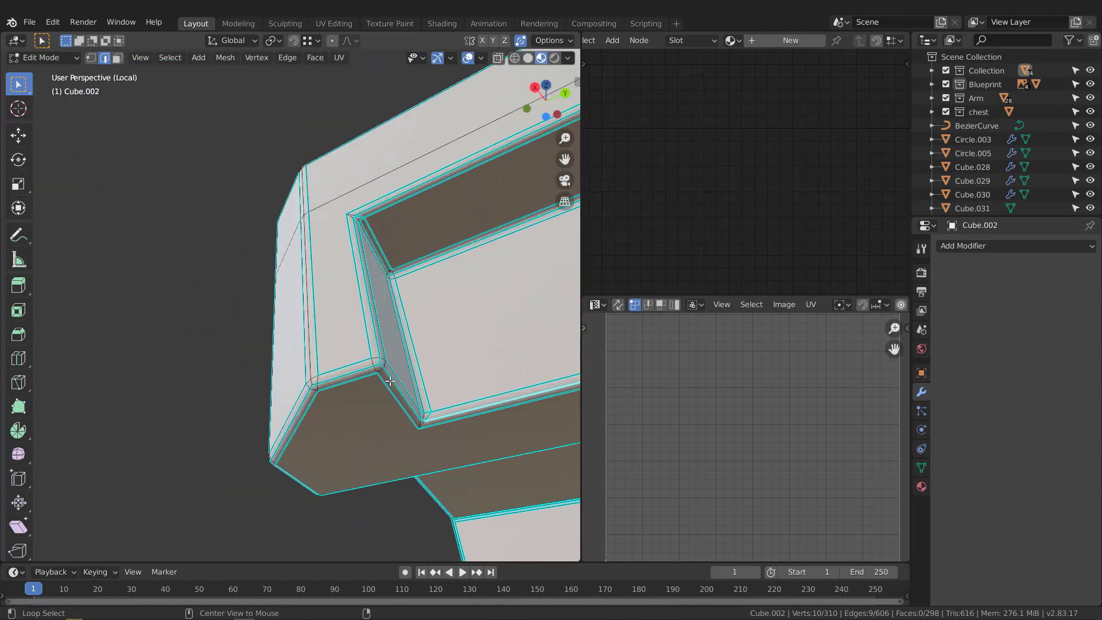
pyautogui.keyDown('alt'); pyautogui.click(307, 397); pyautogui.keyUp('alt')
pyautogui.moveTo(306, 397); pyautogui.dragTo(418, 277, button='middle')
pyautogui.keyDown('alt'); pyautogui.keyDown('shift'); pyautogui.click(353, 283); pyautogui.keyUp('shift'); pyautogui.keyUp('alt')
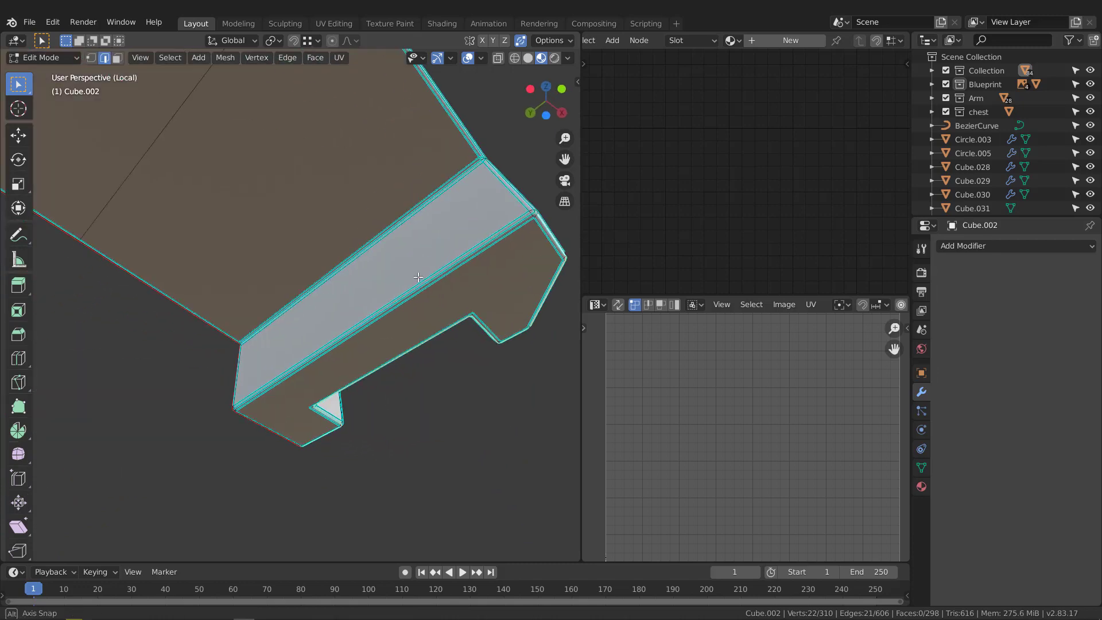
pyautogui.moveTo(516, 228); pyautogui.dragTo(457, 280, button='middle')
pyautogui.keyDown('alt'); pyautogui.keyDown('shift'); pyautogui.click(333, 193); pyautogui.keyUp('shift'); pyautogui.keyUp('alt')
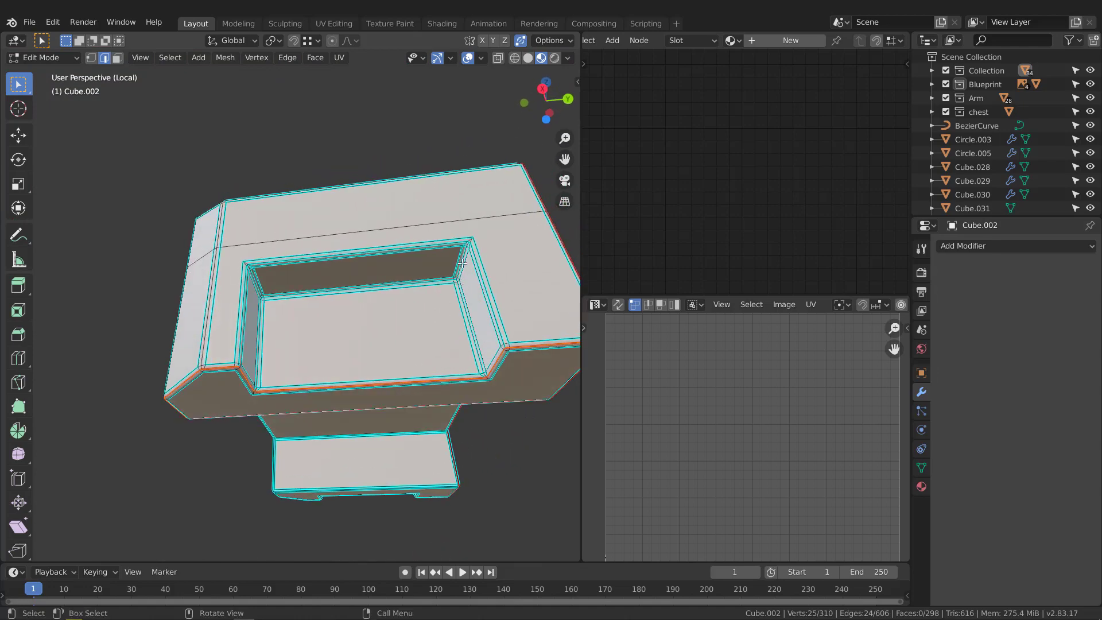
# - Mark the bevel loops around the rim of that leg's notch and its inner corner edge as seams
pyautogui.scroll(3, 463, 263)
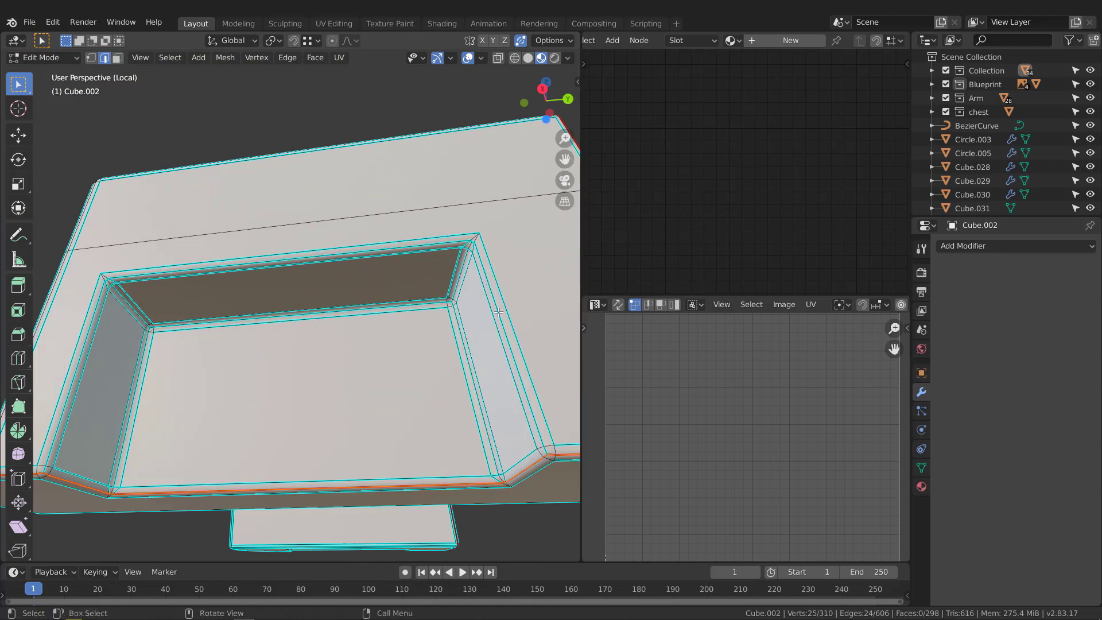
pyautogui.keyDown('alt'); pyautogui.keyDown('shift'); pyautogui.click(101, 303); pyautogui.keyUp('shift'); pyautogui.keyUp('alt')
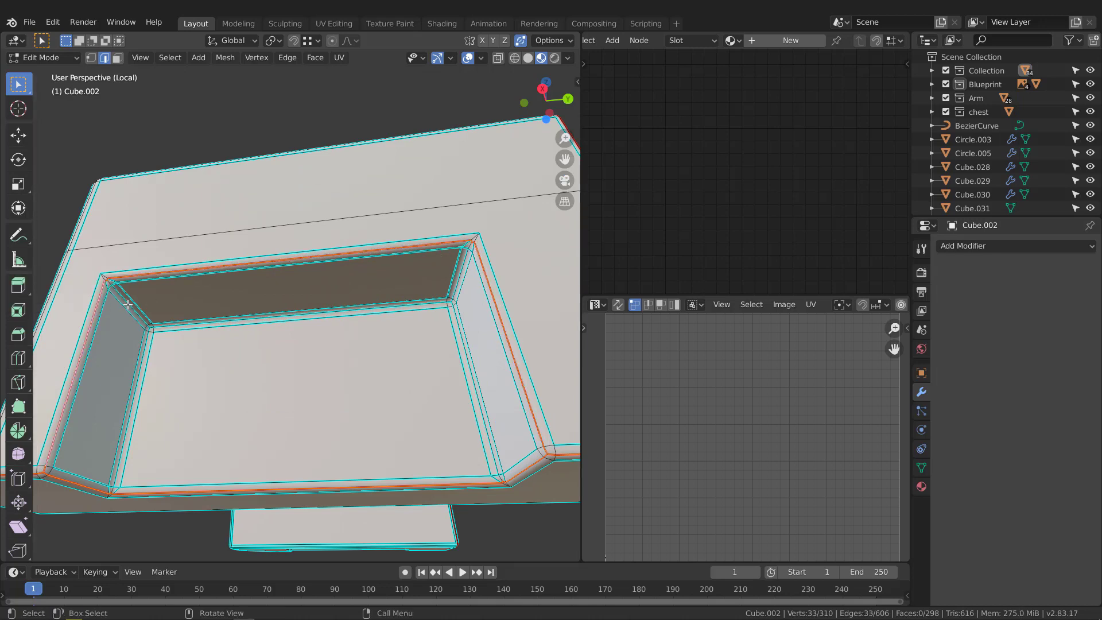
pyautogui.keyDown('alt'); pyautogui.keyDown('shift'); pyautogui.click(459, 278); pyautogui.keyUp('shift'); pyautogui.keyUp('alt')
pyautogui.press('q')
pyautogui.click(451, 279)
# - Mark the bevel edge loops of the arched opening on the block's opposite side as seams
pyautogui.scroll(-3, 423, 281)
pyautogui.moveTo(420, 283); pyautogui.dragTo(347, 328, button='middle')
pyautogui.scroll(6, 177, 401)
pyautogui.moveTo(347, 381); pyautogui.dragTo(351, 376, button='middle')
pyautogui.scroll(-4, 345, 381)
pyautogui.scroll(-3, 344, 367)
pyautogui.moveTo(310, 344); pyautogui.dragTo(498, 278, button='middle')
pyautogui.scroll(3, 356, 361)
pyautogui.scroll(2, 497, 281)
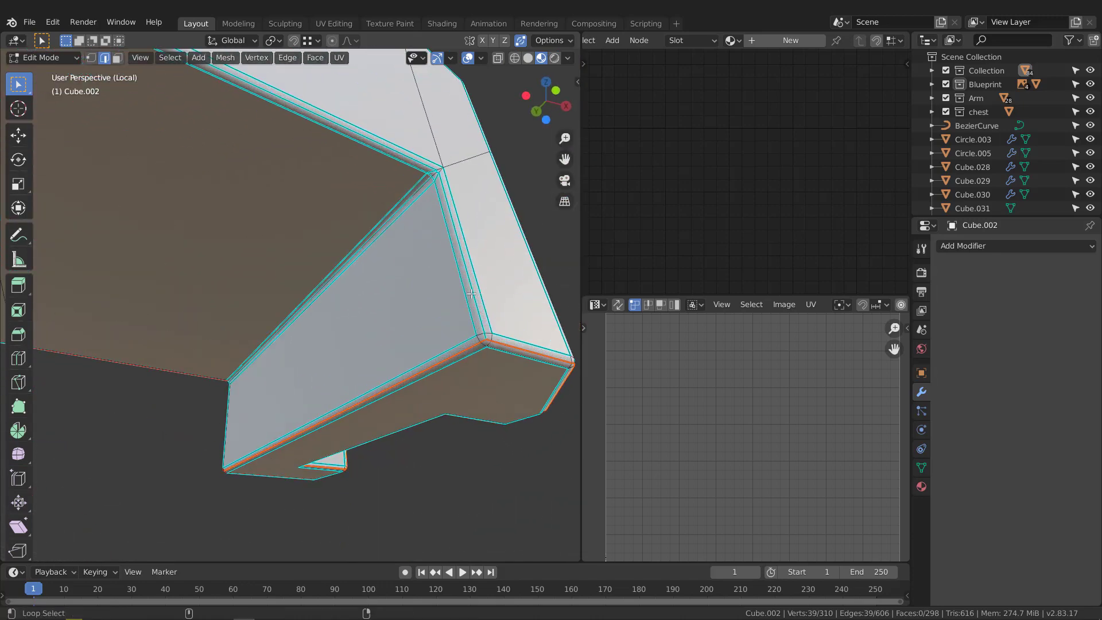
pyautogui.keyDown('alt'); pyautogui.keyDown('shift'); pyautogui.click(421, 164); pyautogui.keyUp('shift'); pyautogui.keyUp('alt')
pyautogui.scroll(-2, 402, 170)
pyautogui.moveTo(318, 218); pyautogui.dragTo(552, 198, button='middle')
pyautogui.scroll(2, 334, 252)
pyautogui.press('q')
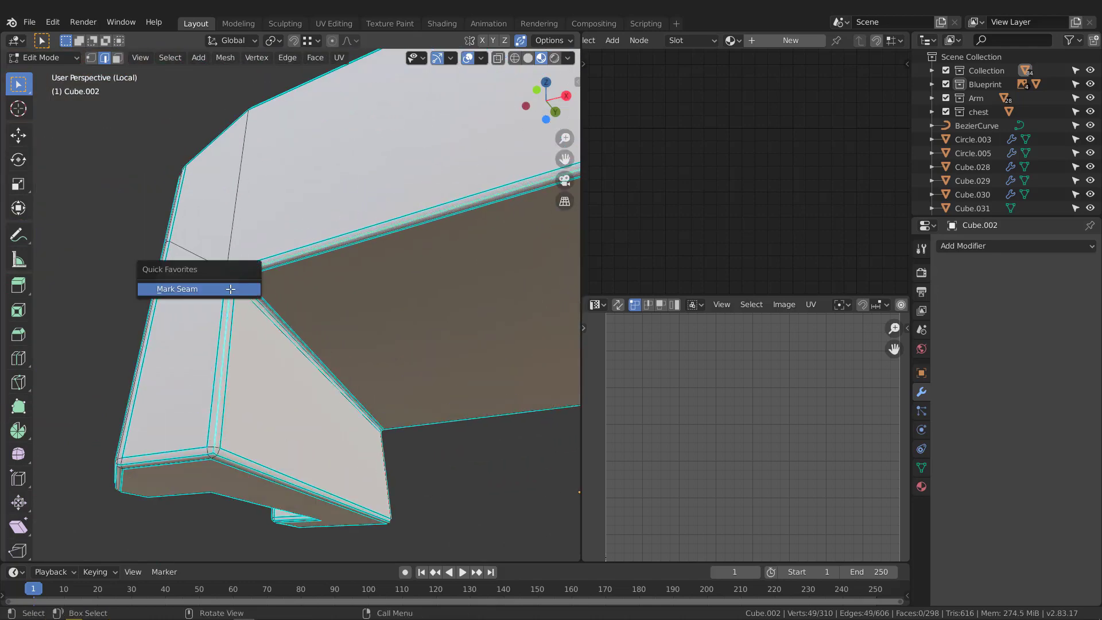
pyautogui.click(232, 291)
# - Mark the bevel edge loops around the underside of the other leg as seams
pyautogui.scroll(-2, 240, 304)
pyautogui.moveTo(240, 304); pyautogui.dragTo(138, 534, button='middle')
pyautogui.keyDown('alt'); pyautogui.keyDown('shift'); pyautogui.click(375, 282); pyautogui.keyUp('shift'); pyautogui.keyUp('alt')
pyautogui.keyDown('alt'); pyautogui.keyDown('shift'); pyautogui.click(264, 305); pyautogui.keyUp('shift'); pyautogui.keyUp('alt')
pyautogui.scroll(-3, 161, 506)
pyautogui.moveTo(376, 232); pyautogui.dragTo(384, 251, button='middle')
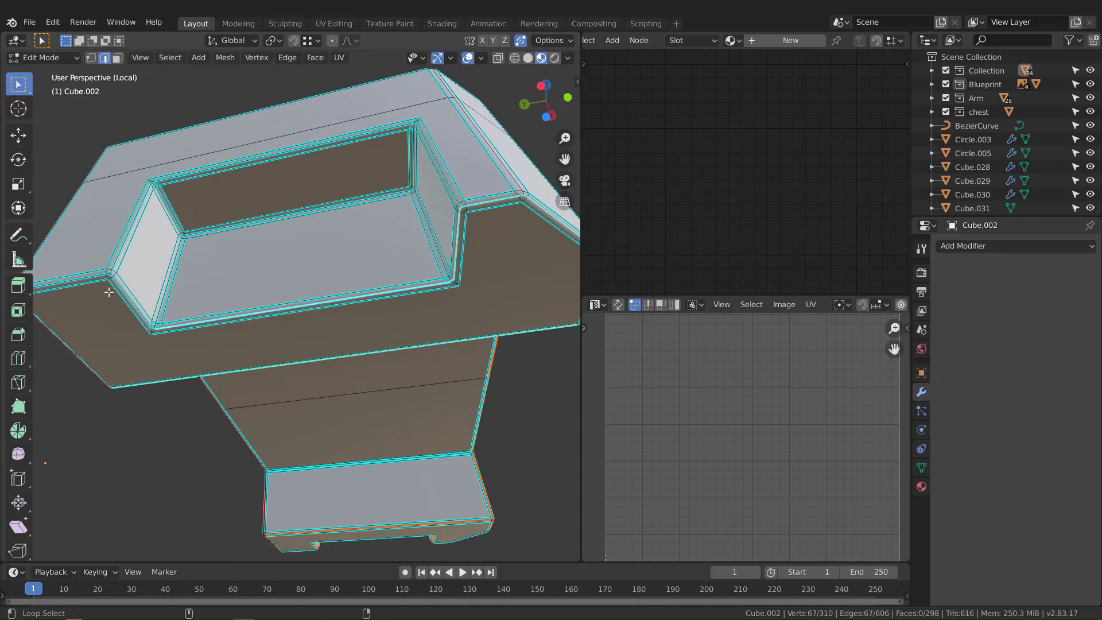
pyautogui.moveTo(98, 278); pyautogui.dragTo(415, 193, button='middle')
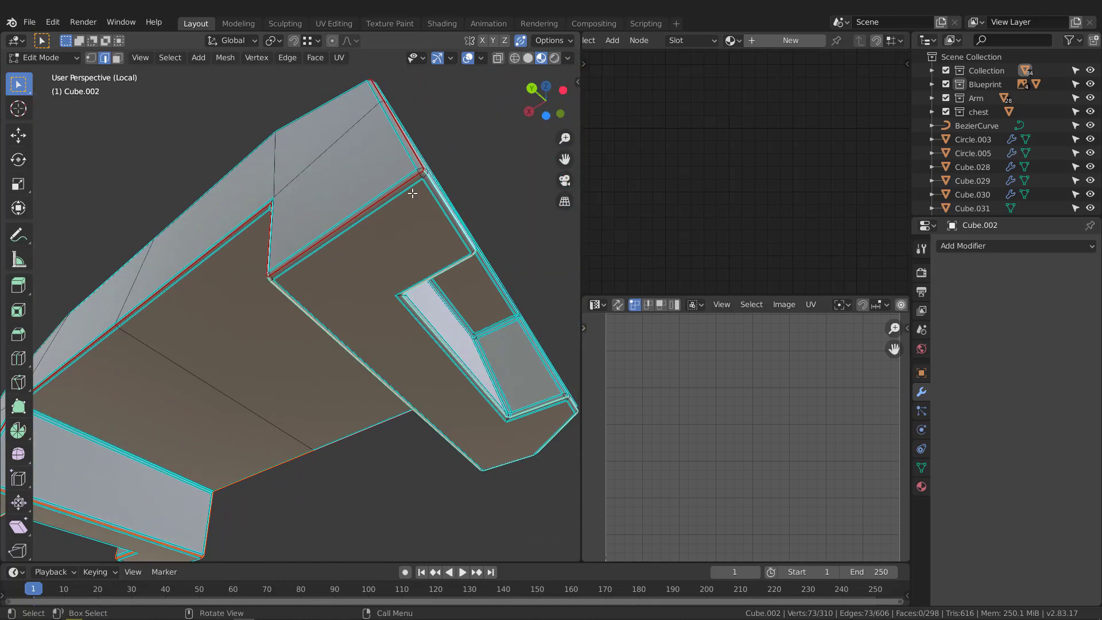
pyautogui.press('q')
pyautogui.click(413, 194)
# - Mark the bevel edge loops around the rim of the other leg's notch as seams
pyautogui.scroll(-3, 396, 201)
pyautogui.moveTo(344, 228); pyautogui.dragTo(381, 236, button='middle')
pyautogui.scroll(5, 381, 236)
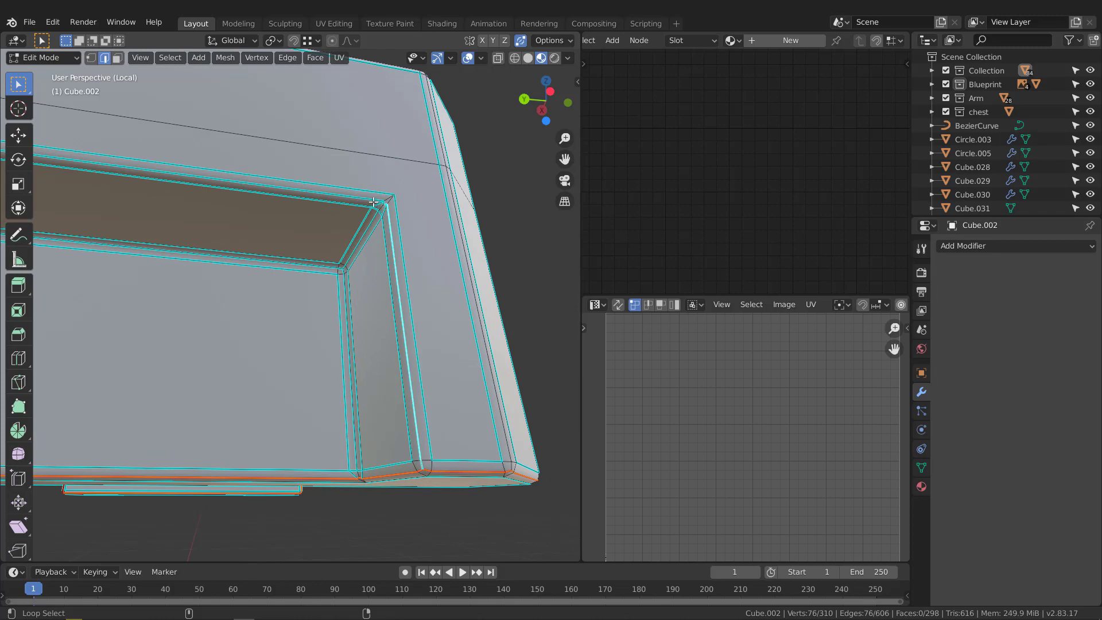
pyautogui.scroll(-2, 332, 250)
pyautogui.keyDown('shift'); pyautogui.moveTo(332, 251); pyautogui.dragTo(360, 241, button='middle'); pyautogui.keyUp('shift')
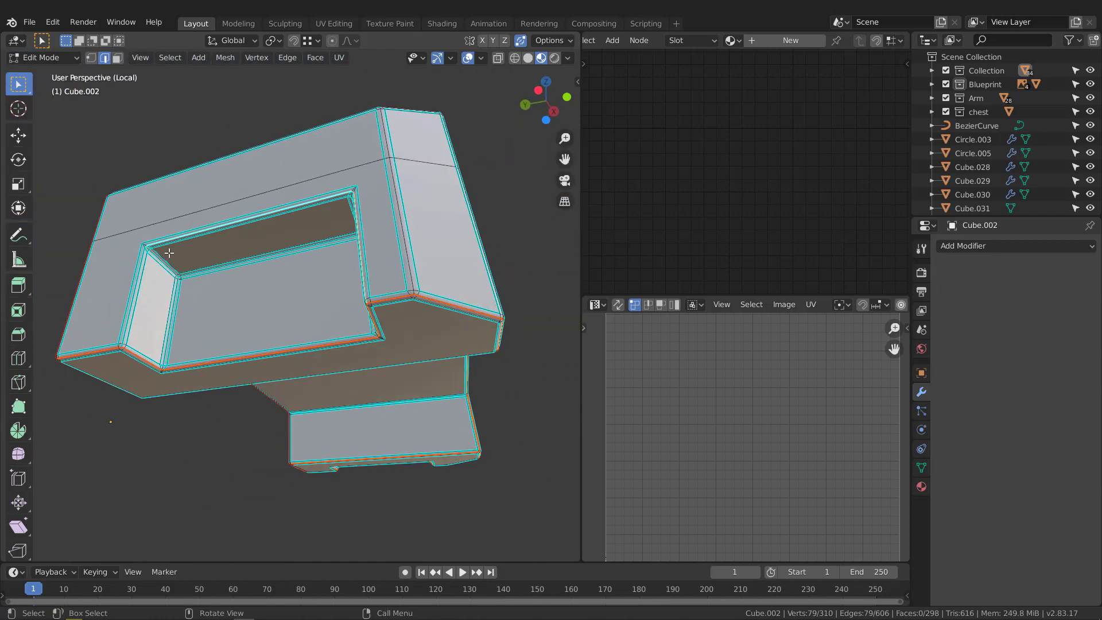
pyautogui.scroll(2, 155, 254)
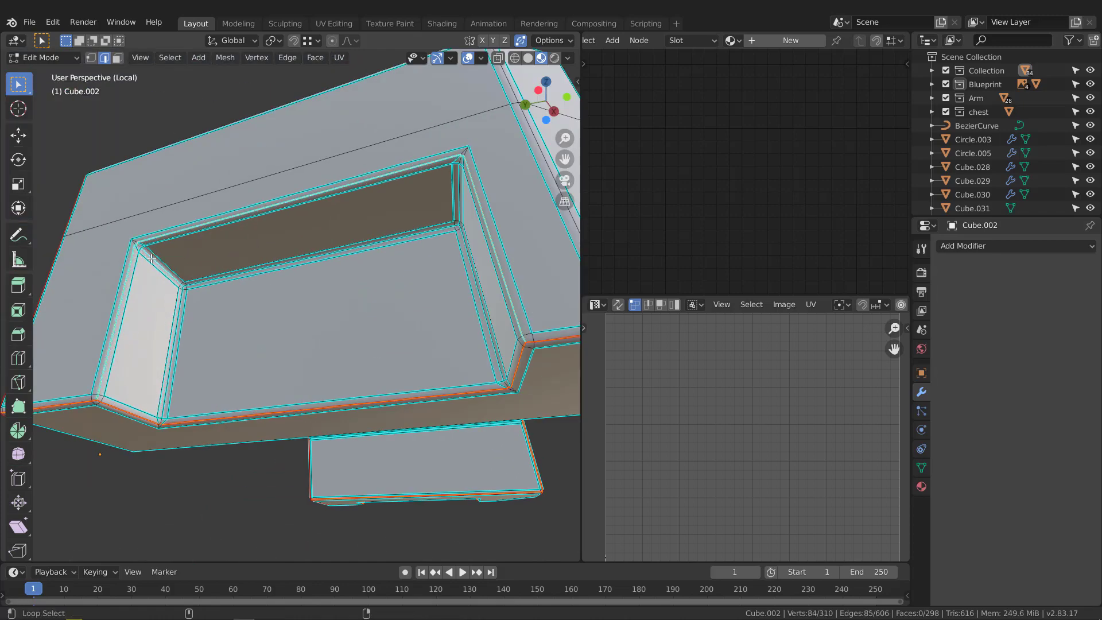
pyautogui.keyDown('alt'); pyautogui.keyDown('shift'); pyautogui.click(458, 174); pyautogui.keyUp('shift'); pyautogui.keyUp('alt')
pyautogui.press('q')
pyautogui.click(452, 174)
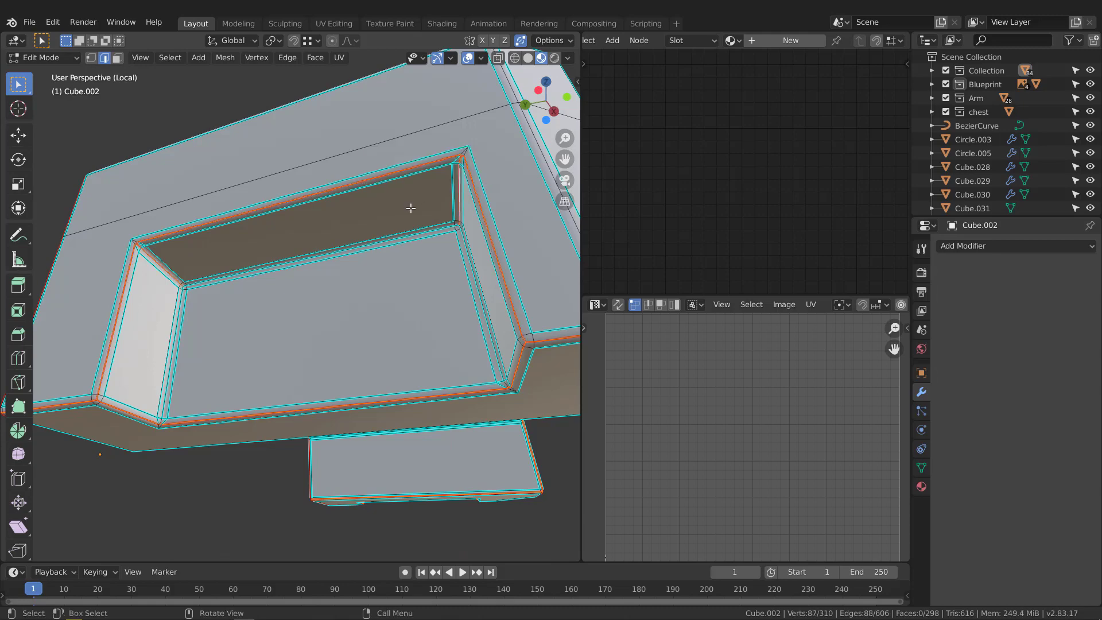
# - Mark one more short bevel edge loop and the horizontal bevel between the notched end face and sloped top as seams
pyautogui.scroll(-3, 414, 208)
pyautogui.moveTo(413, 208); pyautogui.dragTo(346, 329, button='middle')
pyautogui.scroll(3, 441, 226)
pyautogui.keyDown('alt'); pyautogui.keyDown('shift'); pyautogui.click(391, 331); pyautogui.keyUp('shift'); pyautogui.keyUp('alt')
pyautogui.scroll(-4, 379, 329)
pyautogui.scroll(1, 347, 329)
pyautogui.press('q')
pyautogui.click(348, 329)
pyautogui.scroll(-1, 221, 322)
pyautogui.moveTo(221, 322)
pyautogui.mouseDown(button='middle')
pyautogui.moveTo(433, 312)
pyautogui.moveTo(226, 312)
pyautogui.mouseUp(button='middle')
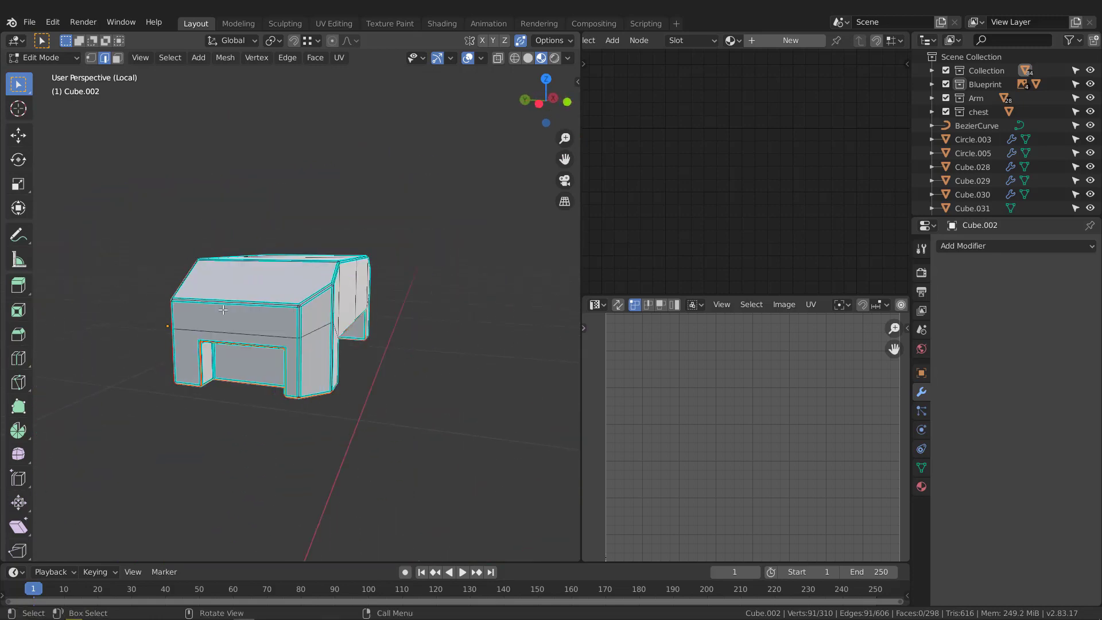
pyautogui.scroll(5, 271, 291)
pyautogui.keyDown('alt'); pyautogui.keyDown('shift'); pyautogui.click(271, 296); pyautogui.keyUp('shift'); pyautogui.keyUp('alt')
pyautogui.press('q')
pyautogui.click(270, 296)
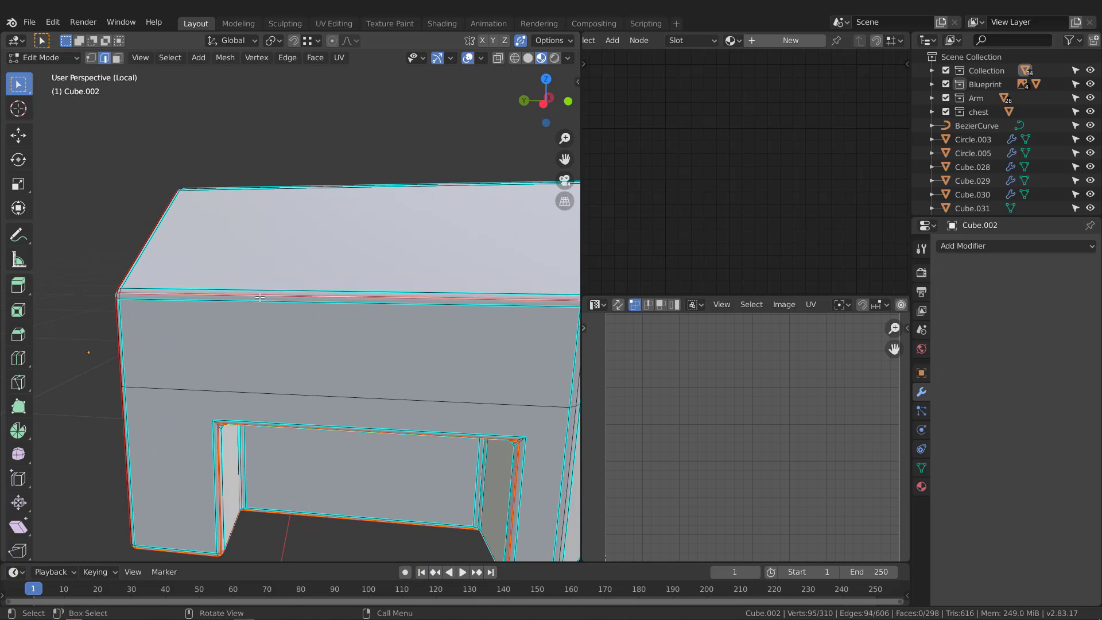
# - Select the whole jaw block mesh, enlarge the UV editor and unwrap the mesh along its seams
pyautogui.scroll(-4, 216, 322)
pyautogui.moveTo(215, 323); pyautogui.dragTo(171, 324, button='middle')
pyautogui.press('a')
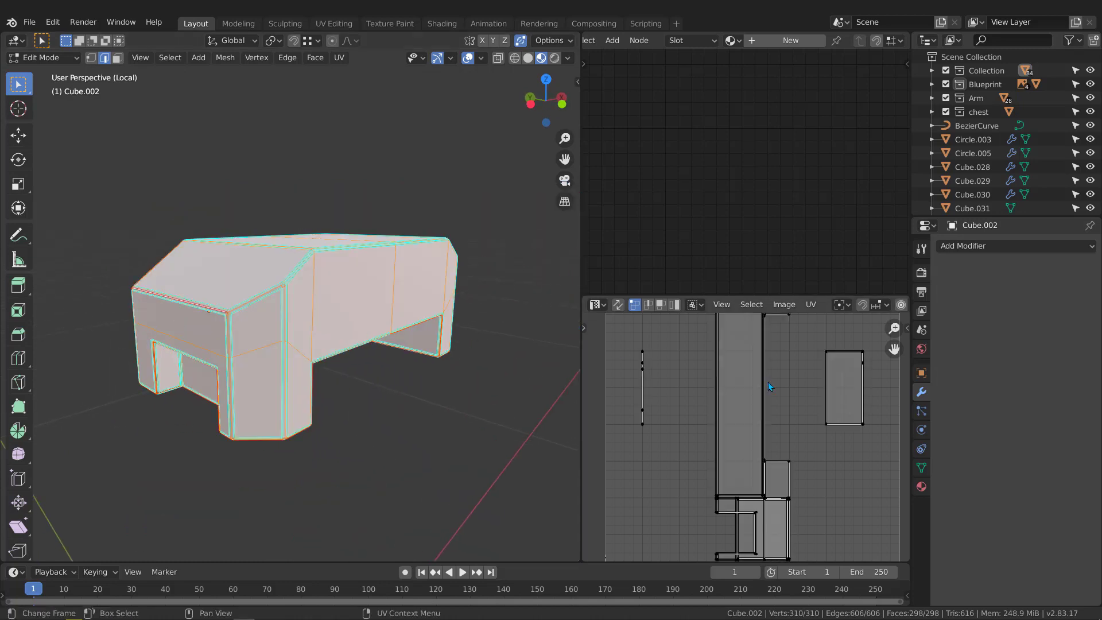
pyautogui.scroll(-5, 746, 397)
pyautogui.moveTo(753, 387); pyautogui.dragTo(749, 377, button='middle')
pyautogui.moveTo(711, 294); pyautogui.dragTo(711, 122)
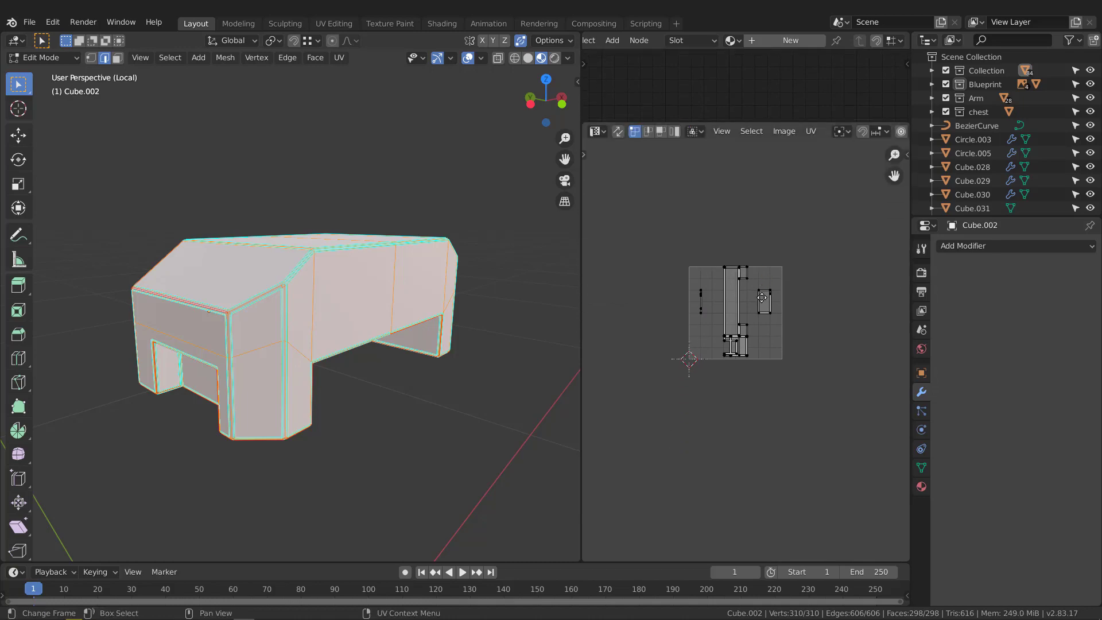
pyautogui.moveTo(762, 283); pyautogui.dragTo(748, 319, button='middle')
pyautogui.press('u')
pyautogui.click(744, 322)
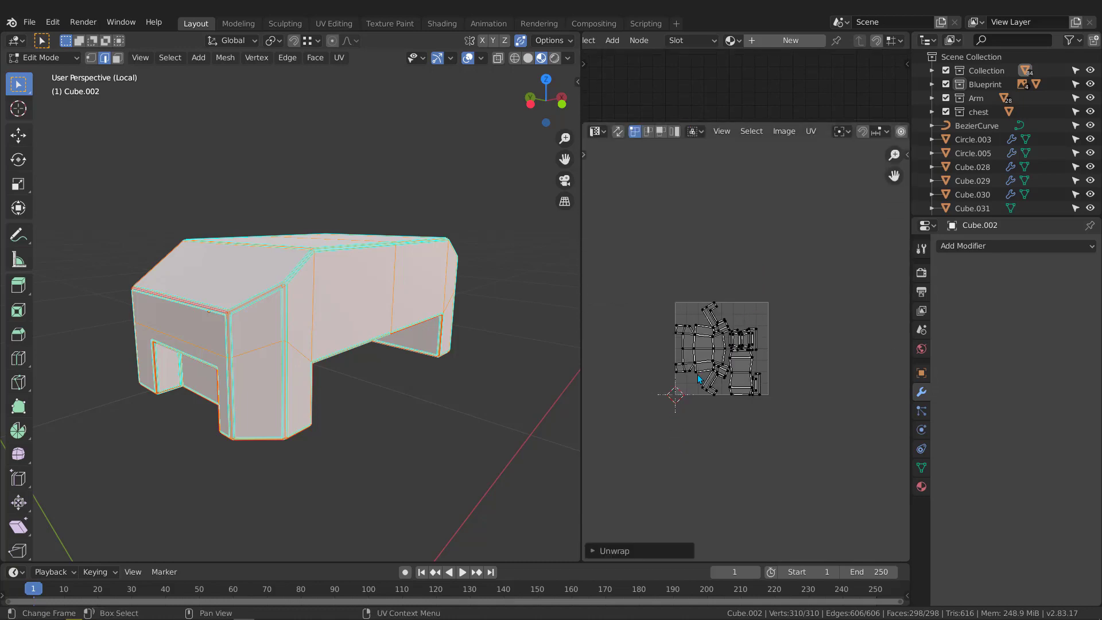
# - Inspect the unwrapped UV layout and set the unwrap method to Conformal
pyautogui.scroll(6, 718, 356)
pyautogui.scroll(-6, 732, 368)
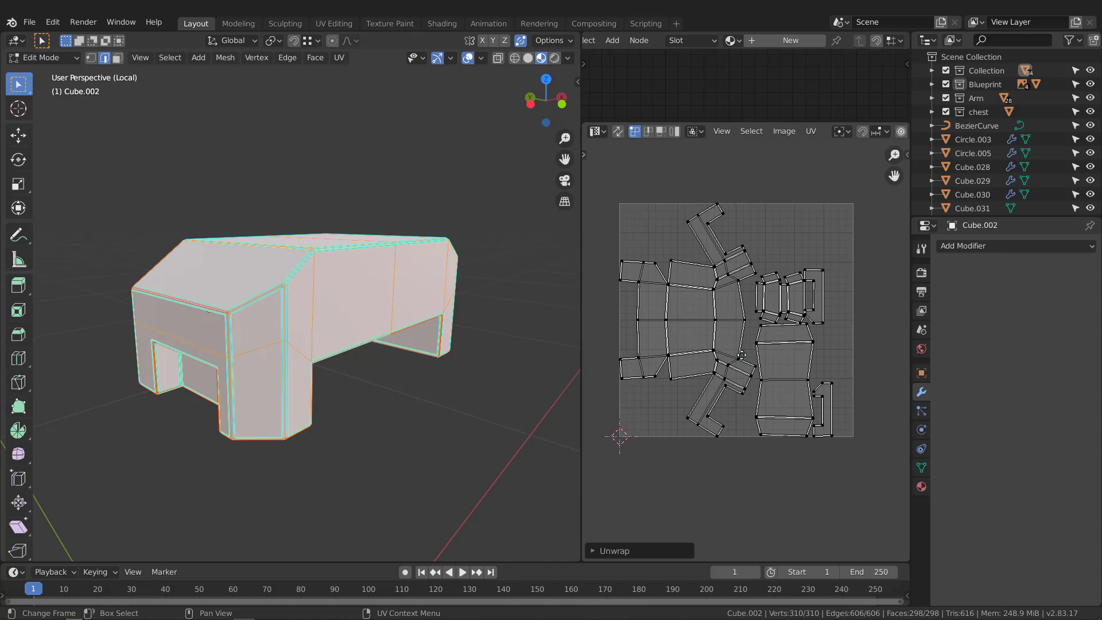
pyautogui.moveTo(733, 340); pyautogui.dragTo(734, 363, button='middle')
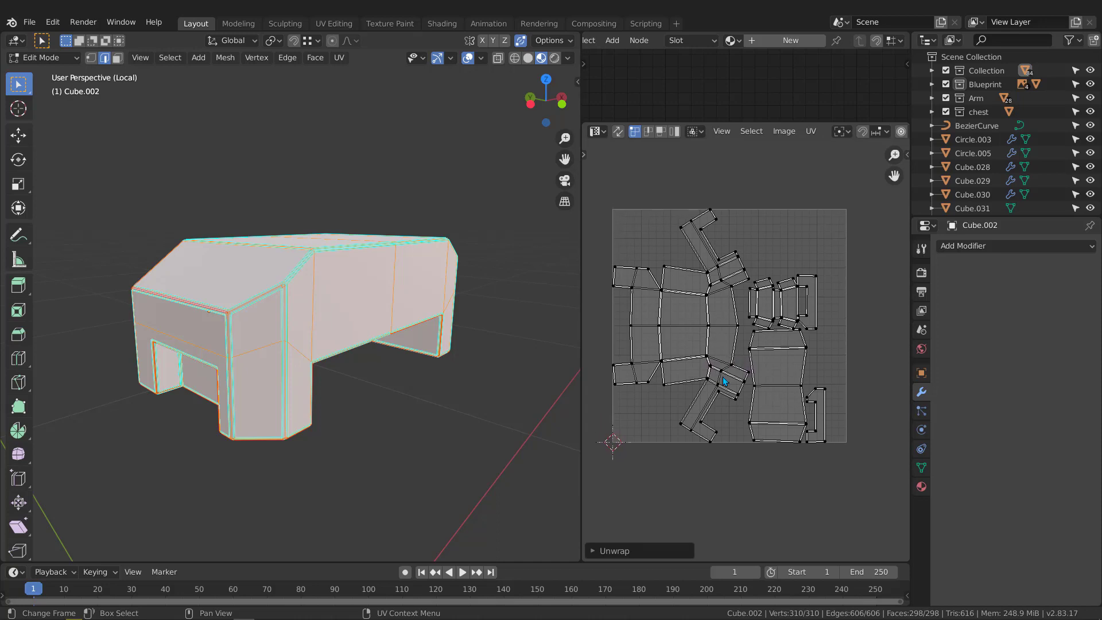
pyautogui.click(618, 552)
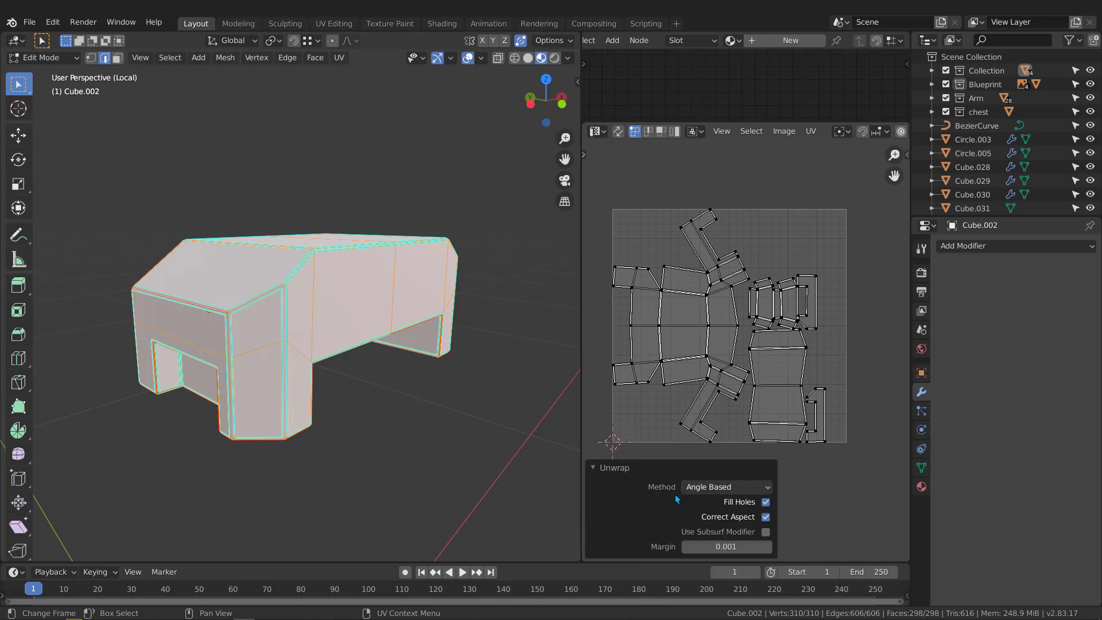
pyautogui.click(722, 489)
pyautogui.click(711, 519)
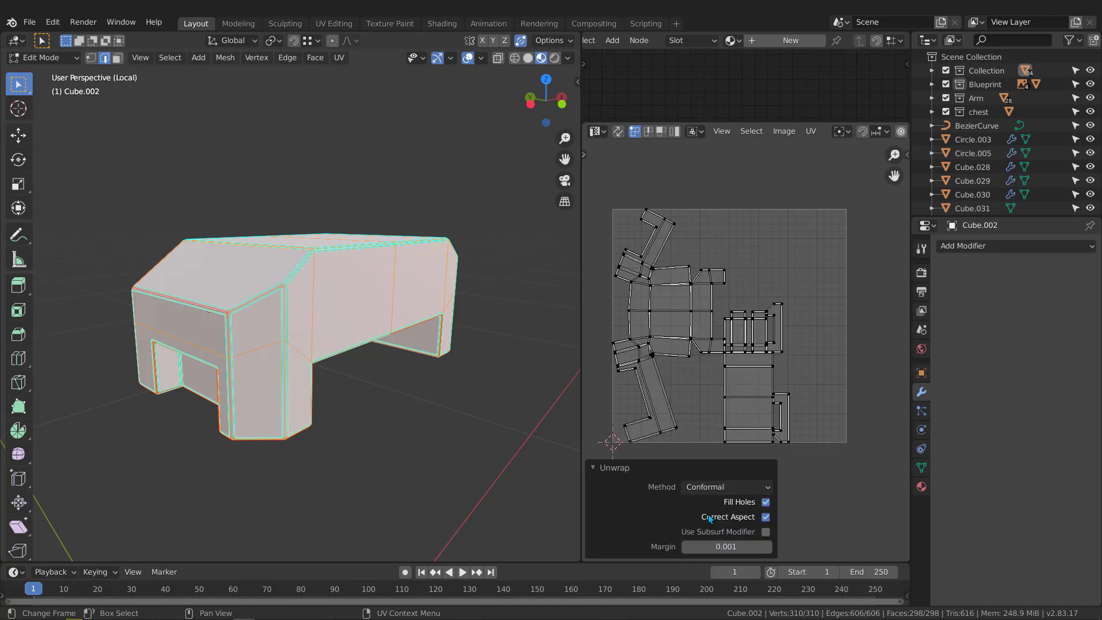
# - Select the cluster of UV vertices where the leg strip joins the main island and examine the block's arched side
pyautogui.scroll(6, 684, 328)
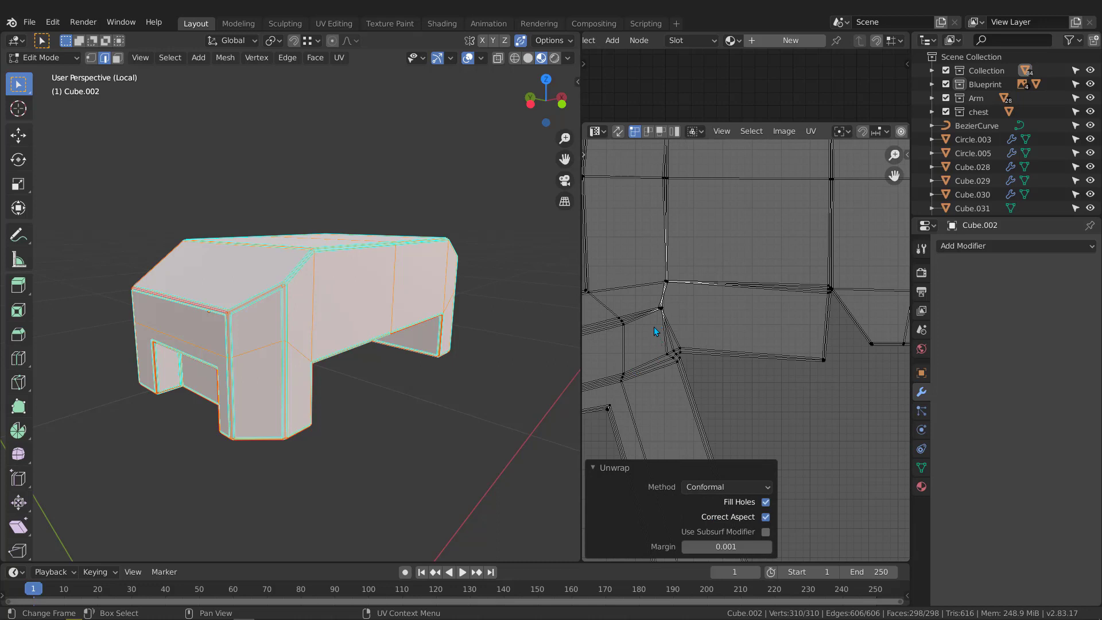
pyautogui.moveTo(653, 326); pyautogui.dragTo(712, 377)
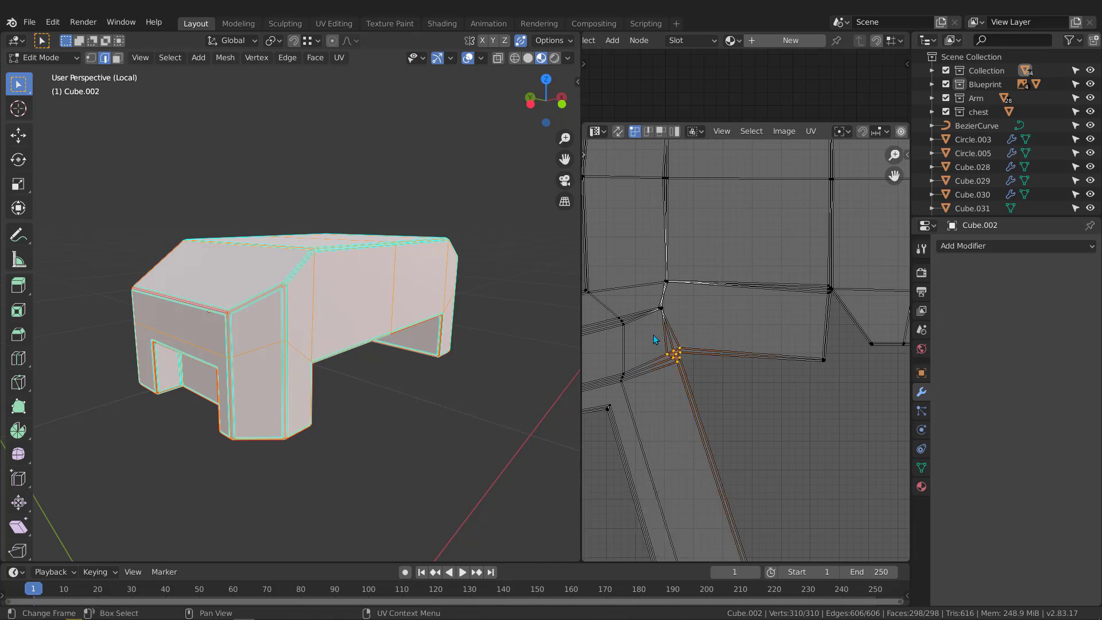
pyautogui.moveTo(437, 339); pyautogui.dragTo(466, 345, button='middle')
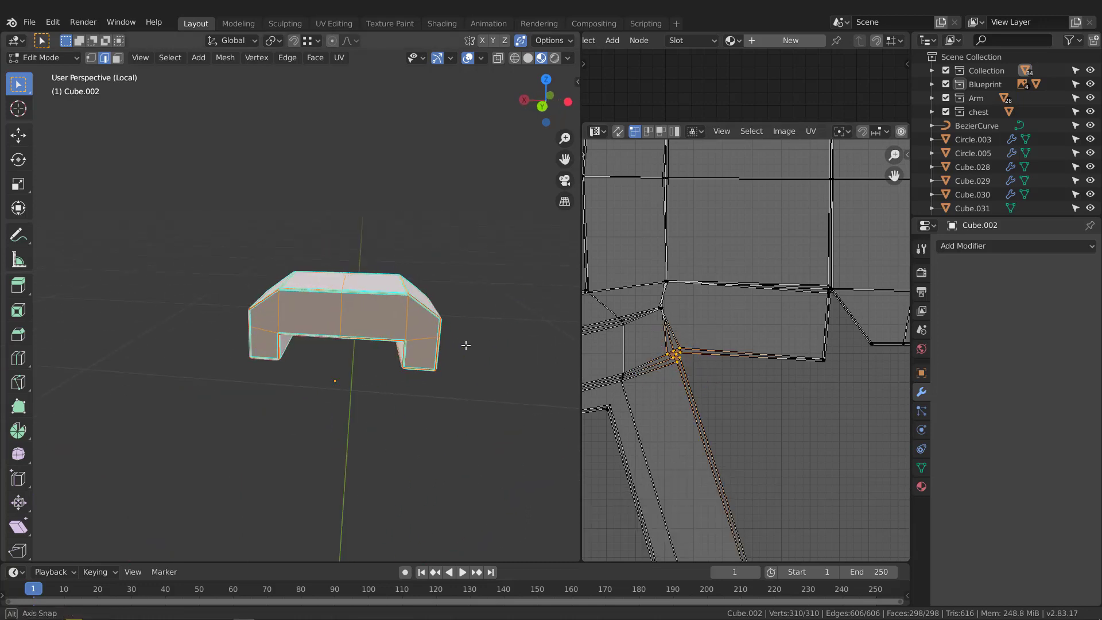
pyautogui.scroll(1, 390, 386)
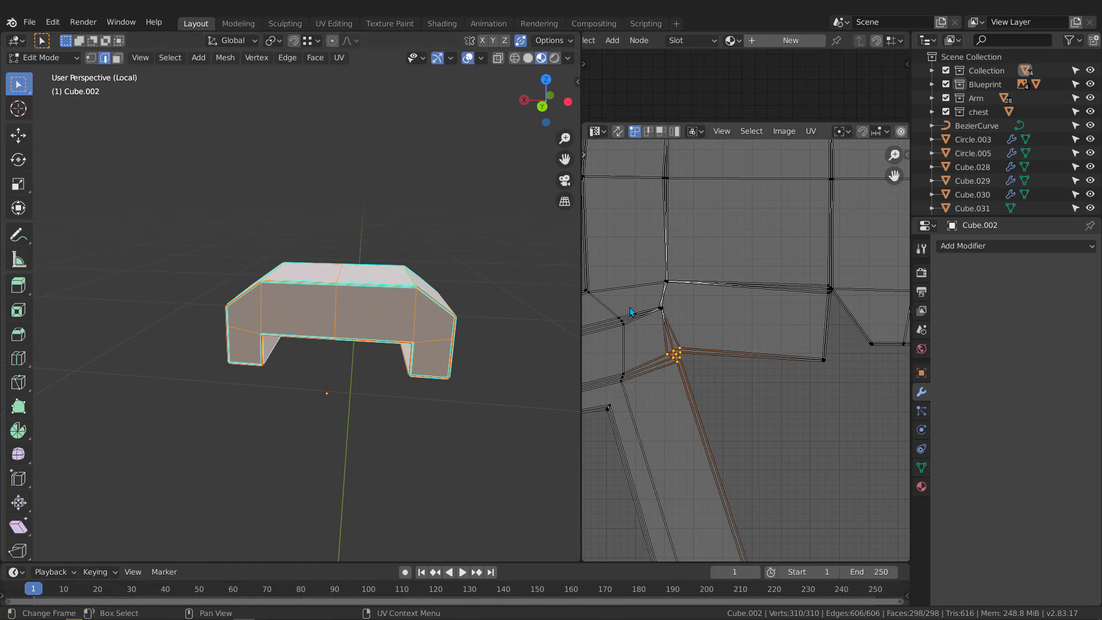
# - Turn on UV sync selection, select the UV vertex cluster where the leg strip meets the main island and locate it on the block
pyautogui.moveTo(352, 332); pyautogui.dragTo(299, 325, button='middle')
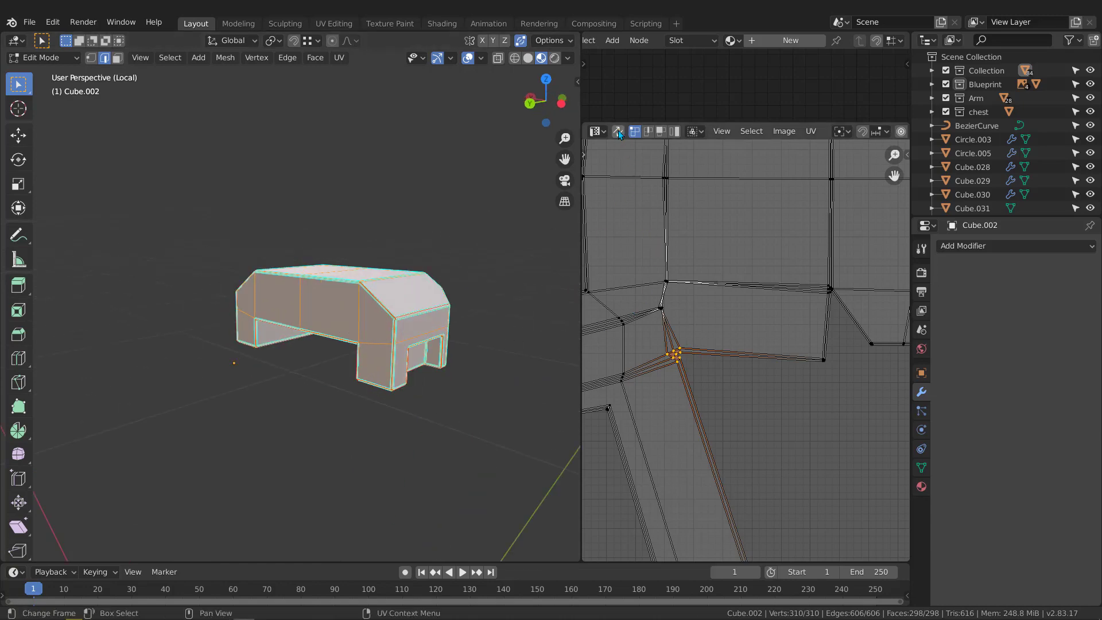
pyautogui.click(619, 133)
pyautogui.scroll(-4, 675, 319)
pyautogui.click(701, 367)
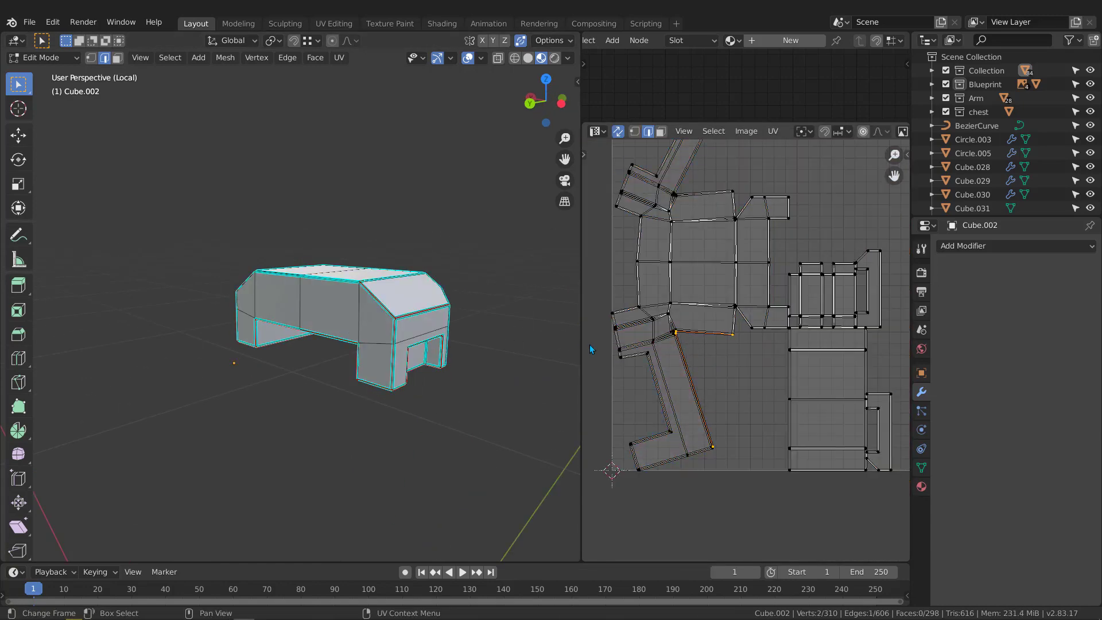
pyautogui.scroll(4, 705, 352)
pyautogui.moveTo(619, 316); pyautogui.dragTo(683, 360)
pyautogui.moveTo(482, 325); pyautogui.dragTo(536, 320, button='middle')
pyautogui.press('KP_Decimal')
pyautogui.scroll(-14, 536, 317)
pyautogui.moveTo(349, 291); pyautogui.dragTo(534, 292, button='middle')
pyautogui.scroll(-4, 714, 295)
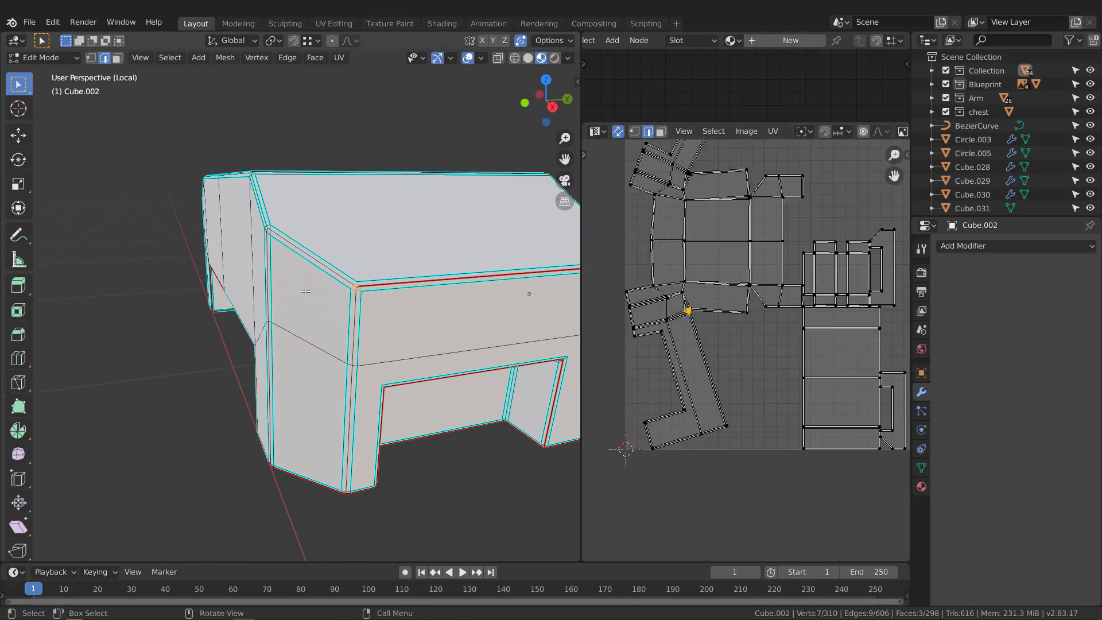
# - Mark the sloped bevel edge loops at the two corners beside the notched end face as seams
pyautogui.moveTo(305, 292)
pyautogui.mouseDown(button='middle')
pyautogui.moveTo(344, 264)
pyautogui.moveTo(364, 184)
pyautogui.moveTo(324, 285)
pyautogui.mouseUp(button='middle')
pyautogui.scroll(5, 323, 287)
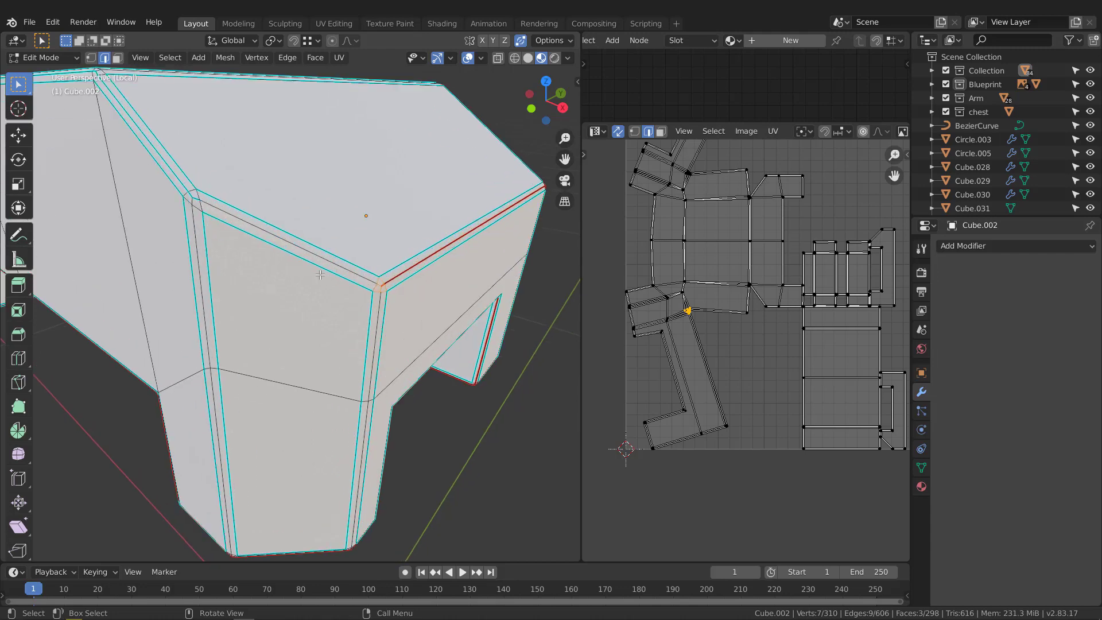
pyautogui.keyDown('alt'); pyautogui.click(318, 256); pyautogui.keyUp('alt')
pyautogui.press('q')
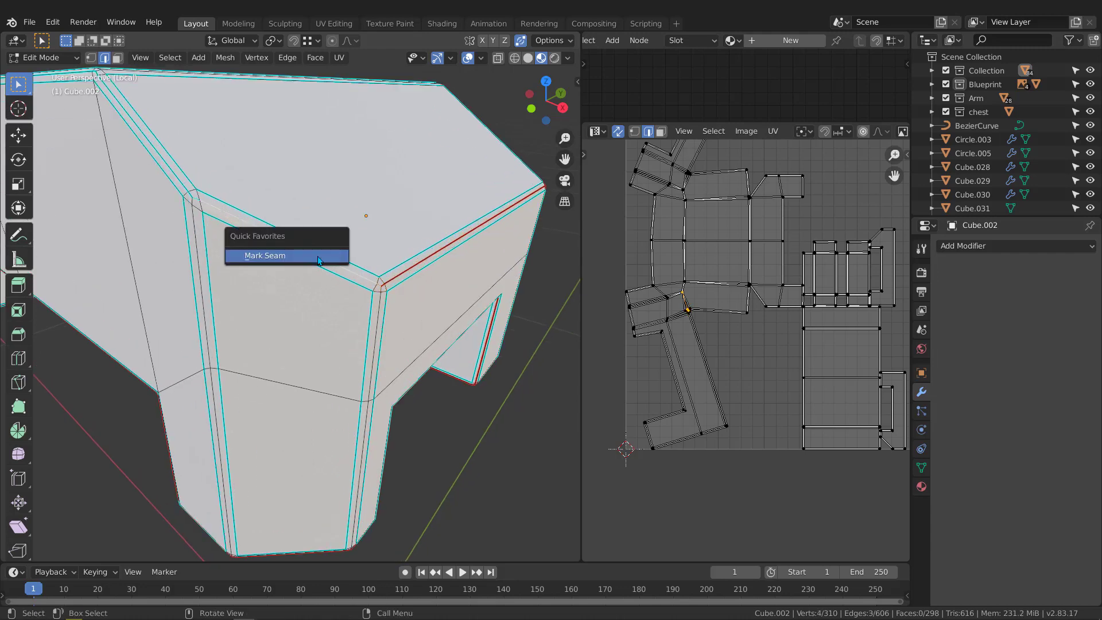
pyautogui.click(319, 256)
pyautogui.scroll(-3, 318, 256)
pyautogui.moveTo(319, 256); pyautogui.dragTo(411, 284, button='middle')
pyautogui.scroll(-2, 245, 257)
pyautogui.moveTo(414, 232); pyautogui.dragTo(215, 260, button='middle')
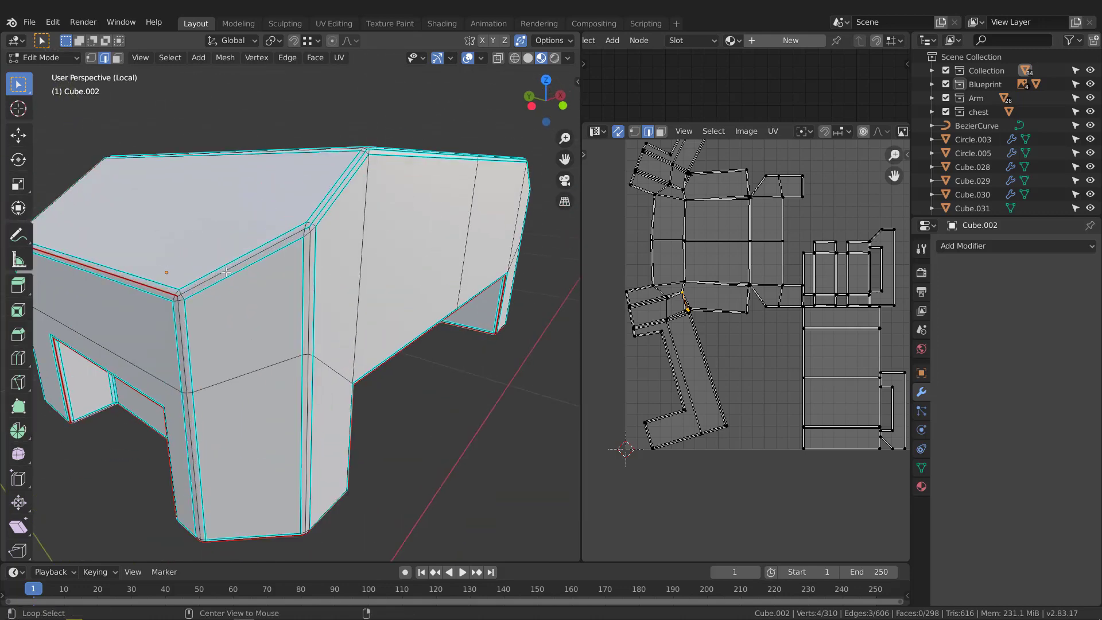
pyautogui.press('q')
pyautogui.click(225, 271)
# - Select the whole jaw block mesh, unwrap it again along the new seams and check the layout
pyautogui.press('a')
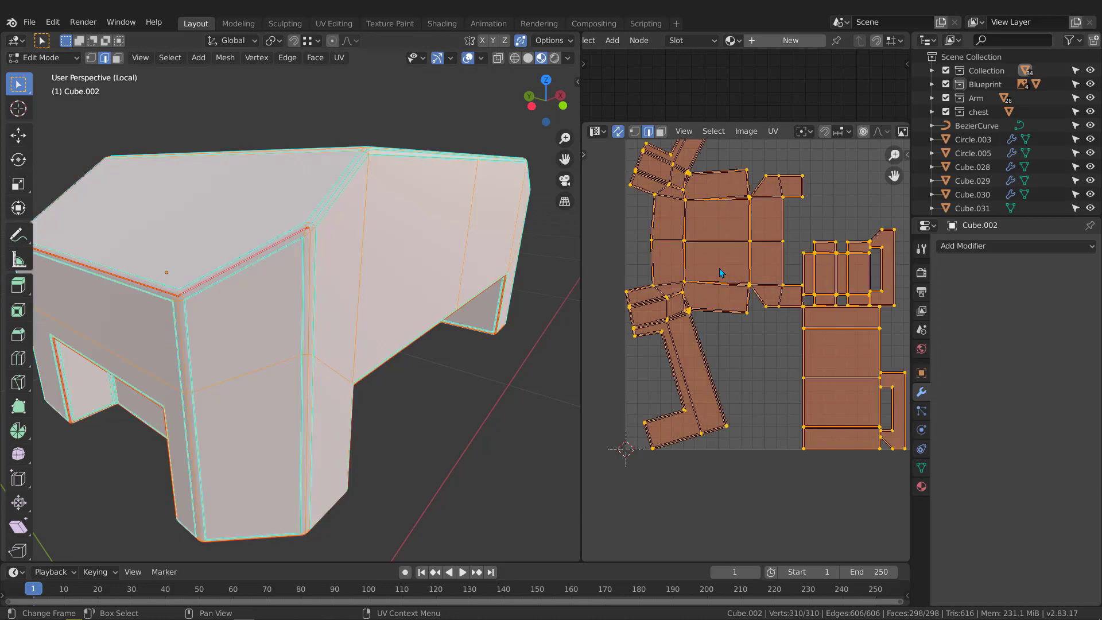
pyautogui.scroll(-3, 723, 274)
pyautogui.press('u')
pyautogui.click(745, 298)
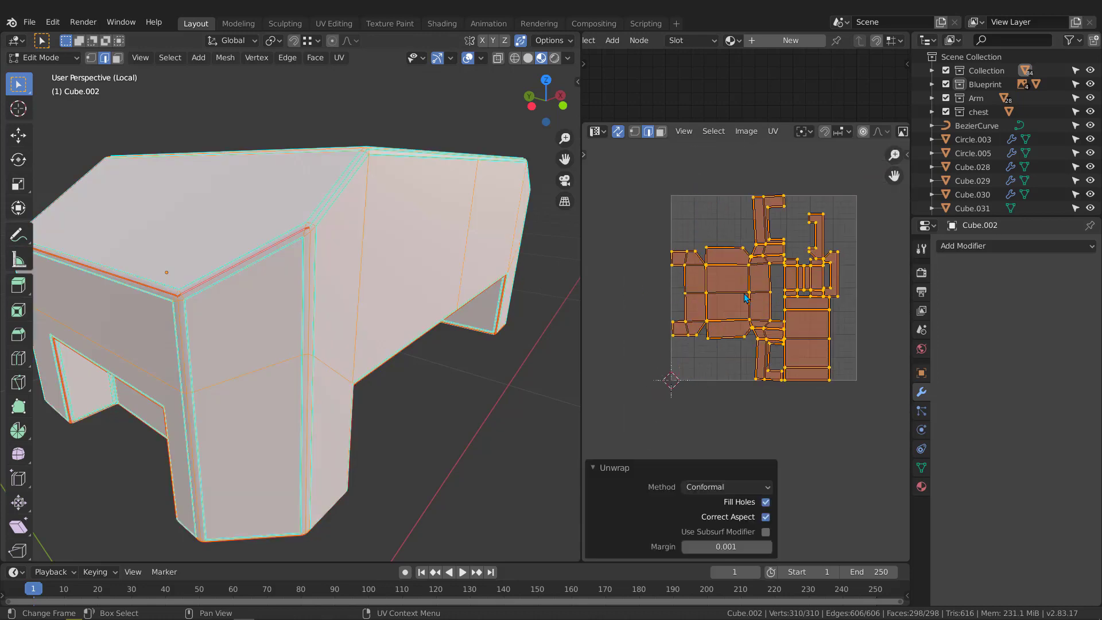
pyautogui.scroll(3, 811, 261)
pyautogui.scroll(-2, 766, 246)
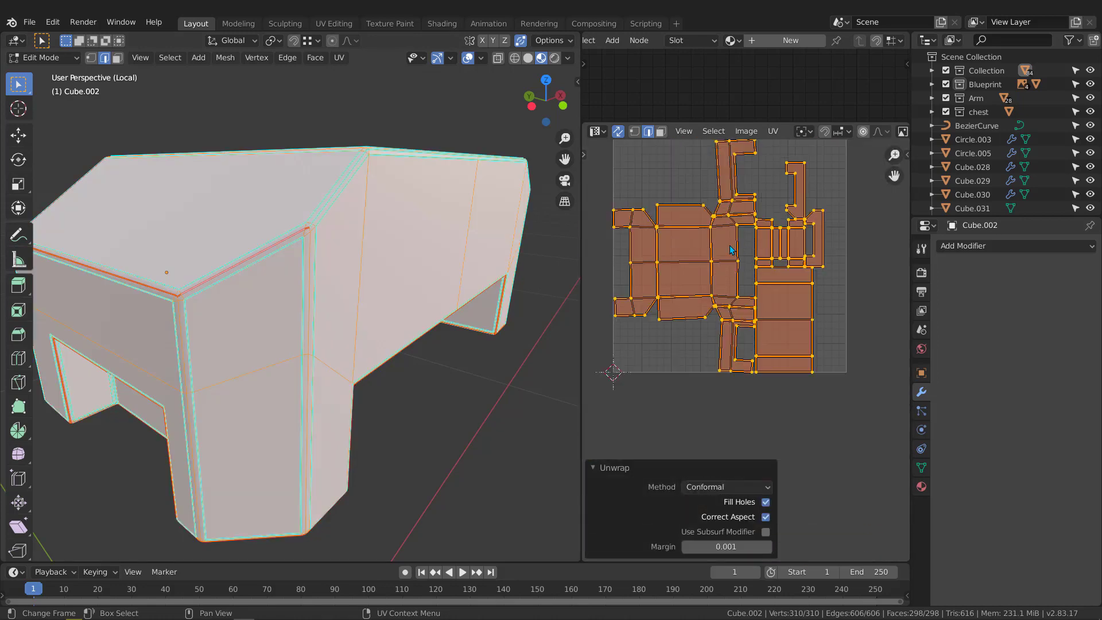
pyautogui.scroll(1, 732, 248)
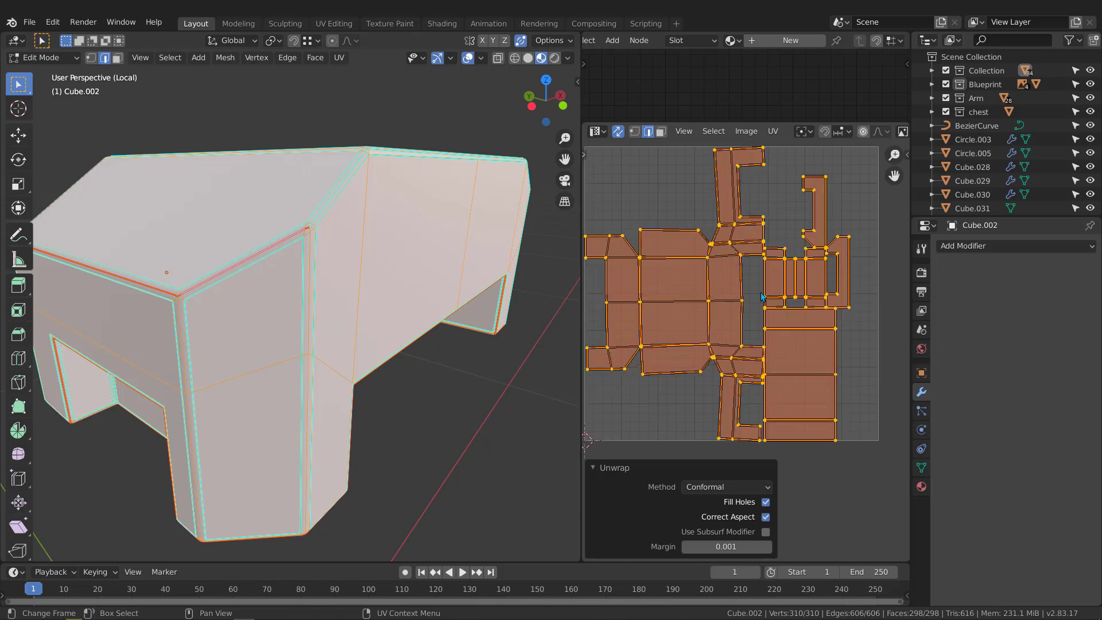
pyautogui.scroll(-2, 758, 282)
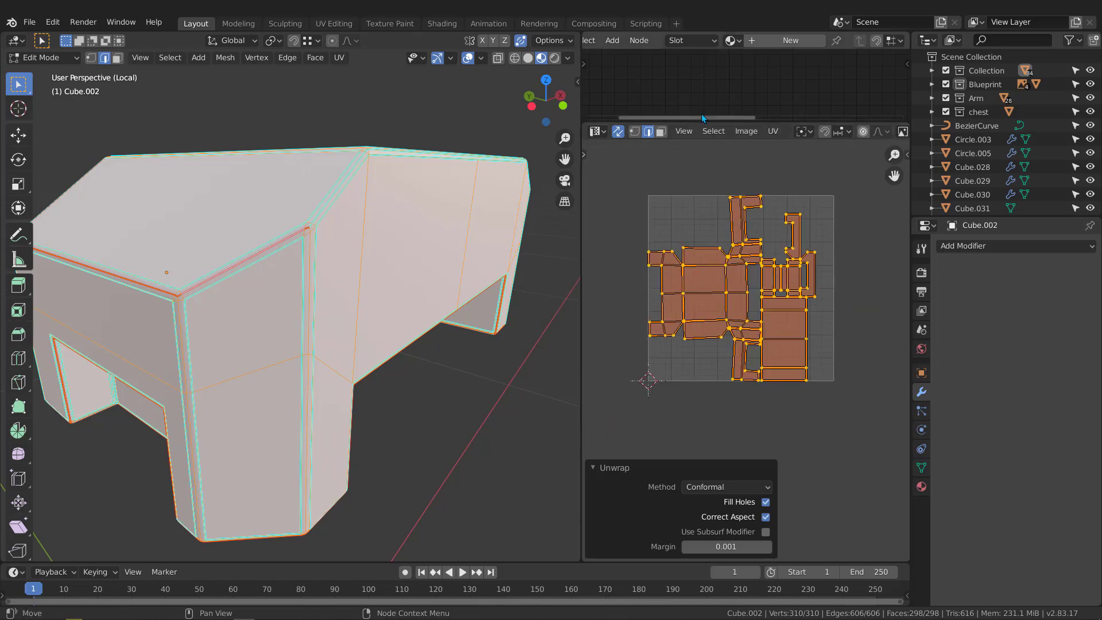
# - Leave local view and edit mode, and link the head shell's checker material to the jaw block to check its texture distribution
pyautogui.moveTo(344, 270); pyautogui.dragTo(313, 259, button='middle')
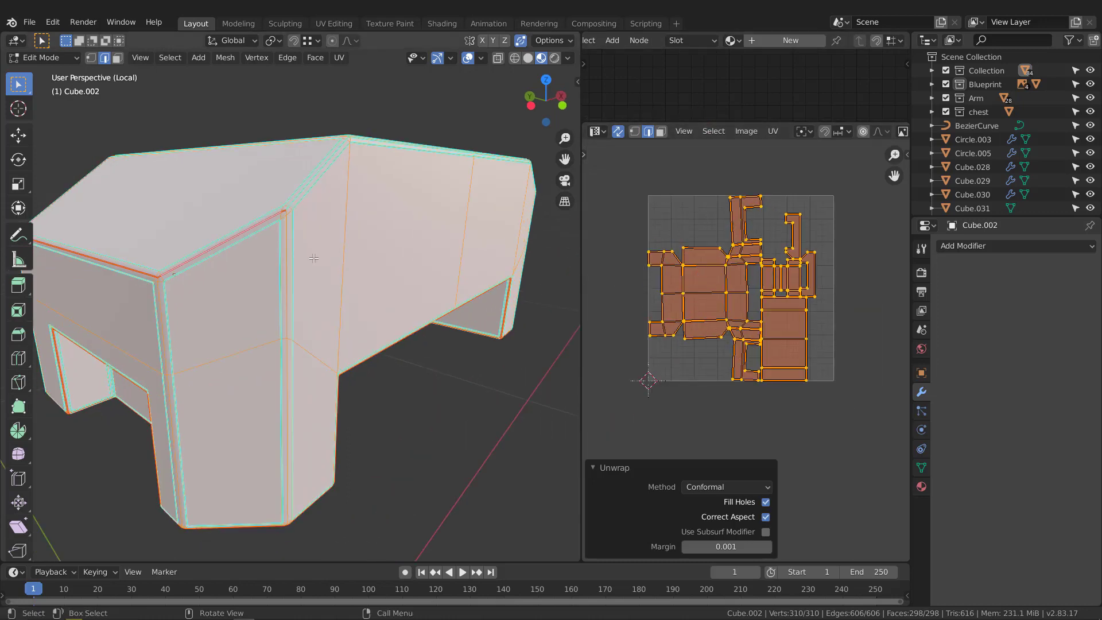
pyautogui.press('KP_Divide')
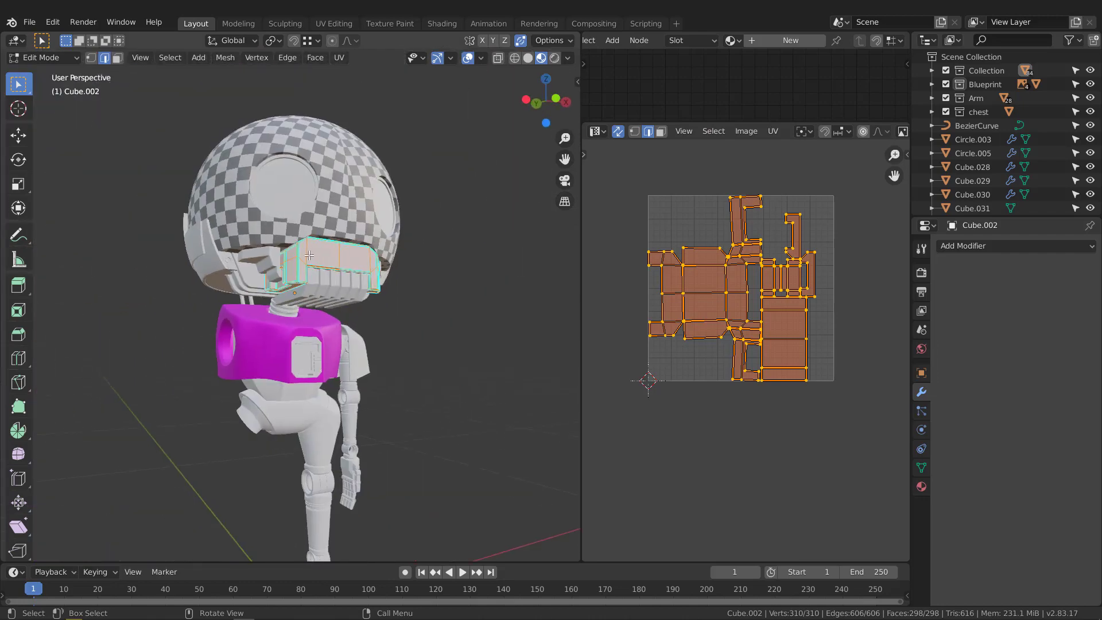
pyautogui.press('Tab')
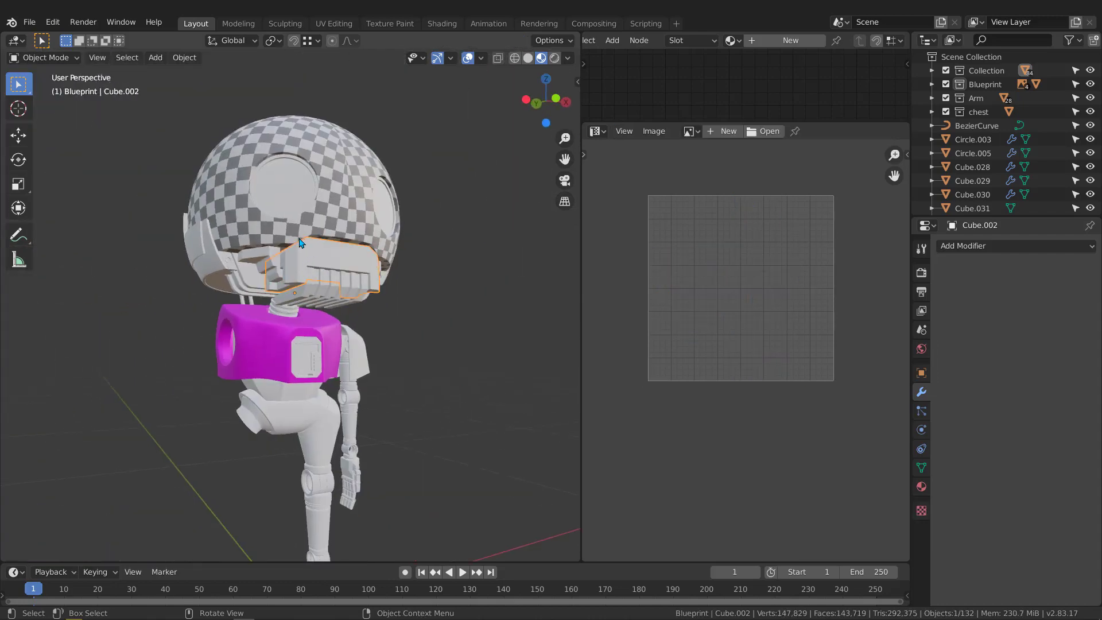
pyautogui.scroll(2, 300, 243)
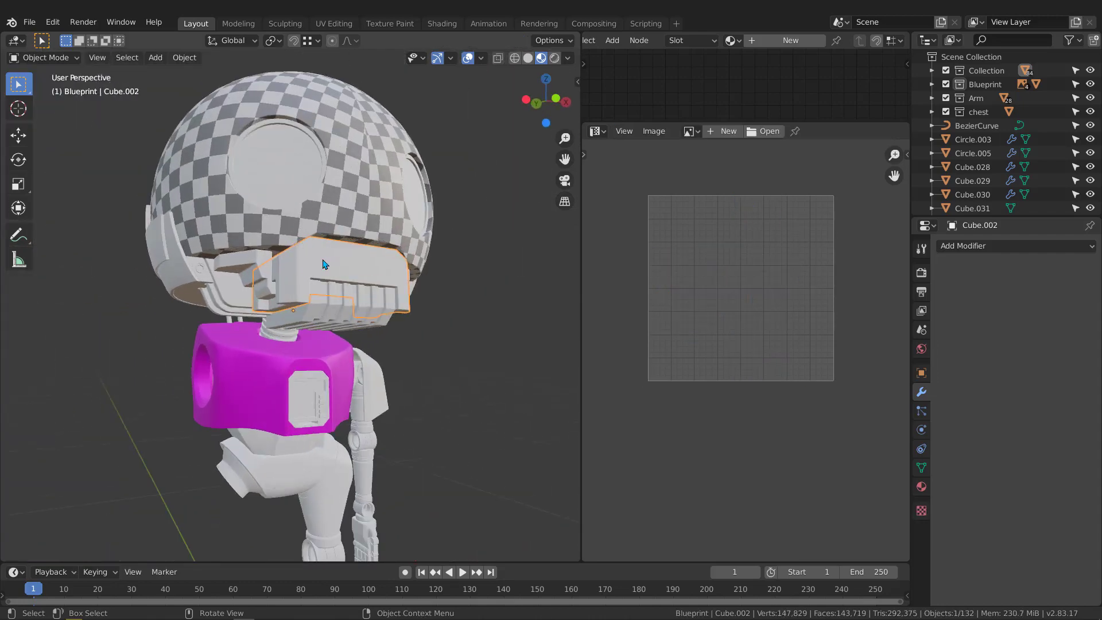
pyautogui.keyDown('shift'); pyautogui.click(360, 152); pyautogui.keyUp('shift')
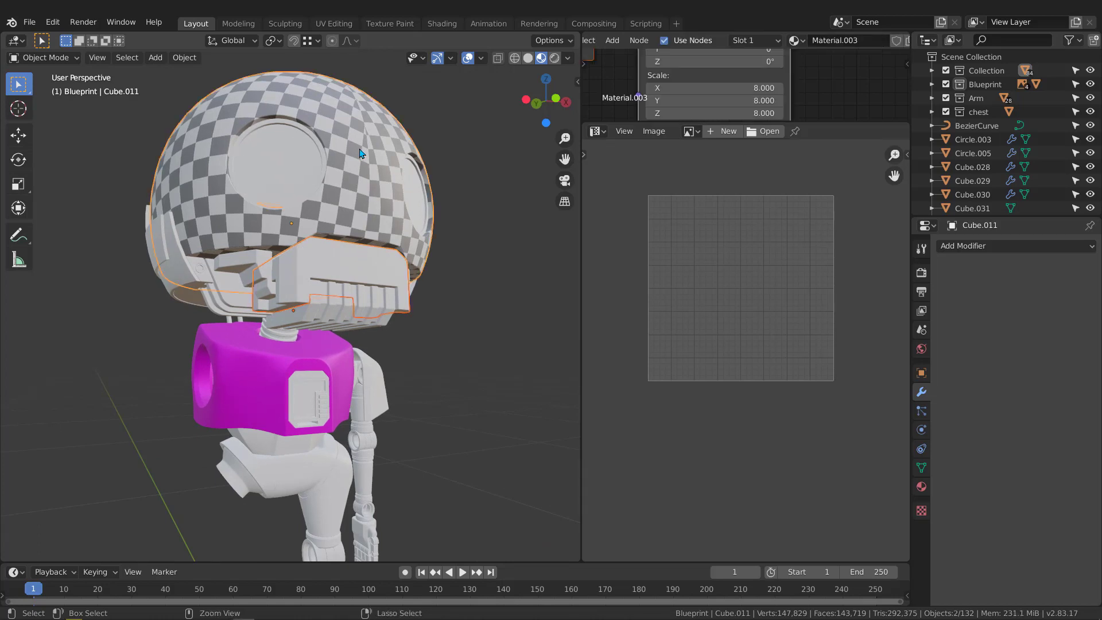
pyautogui.hotkey('ctrl', 'l')
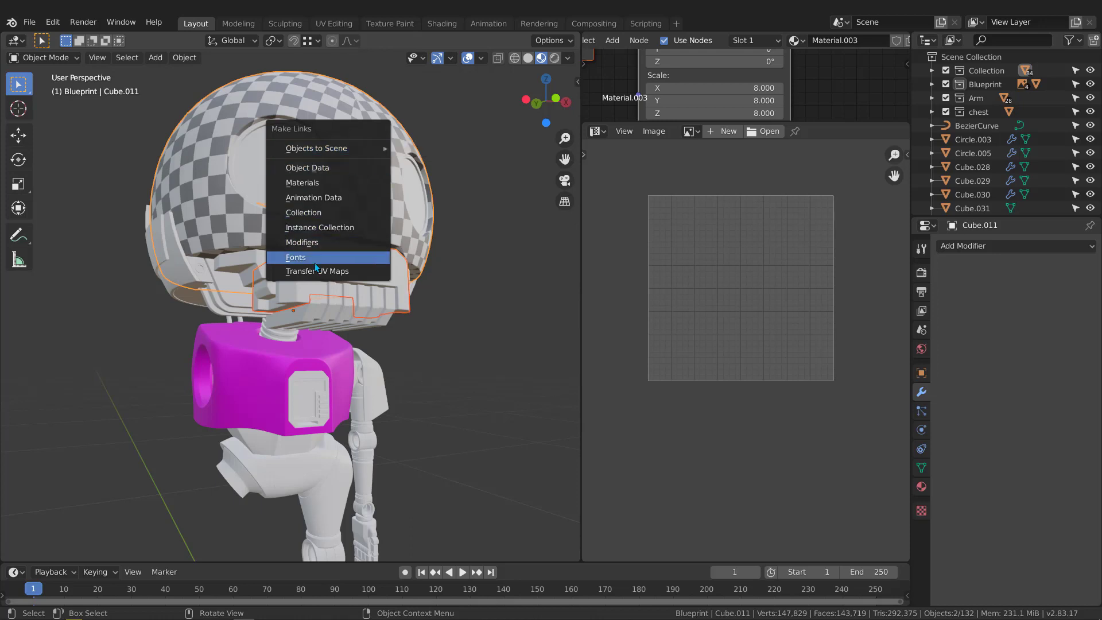
pyautogui.click(307, 183)
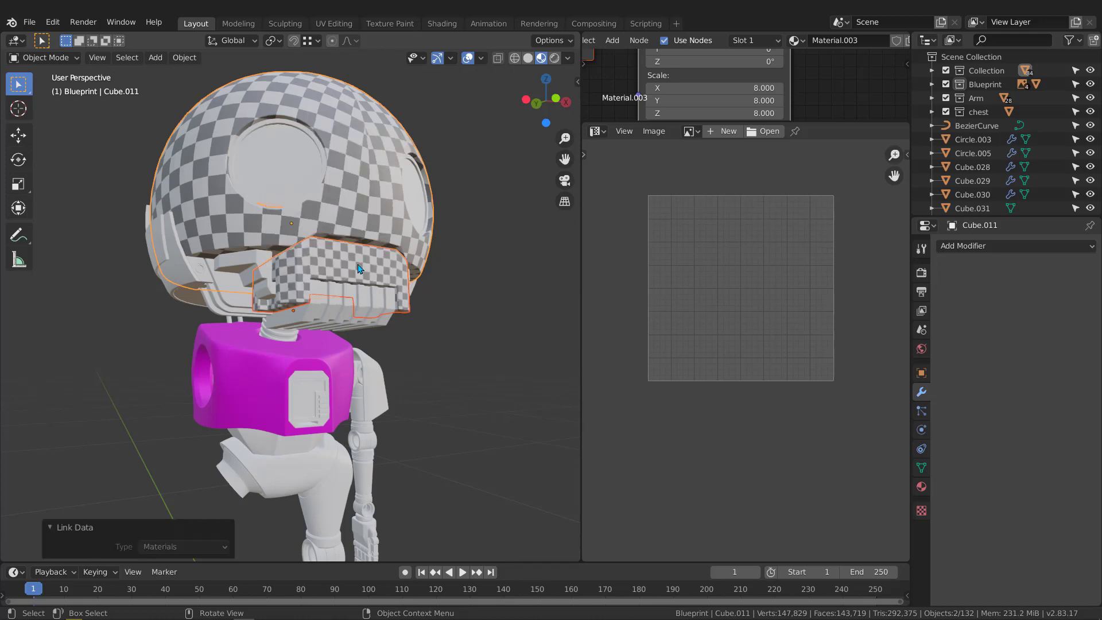
pyautogui.scroll(1, 357, 267)
pyautogui.scroll(1, 322, 266)
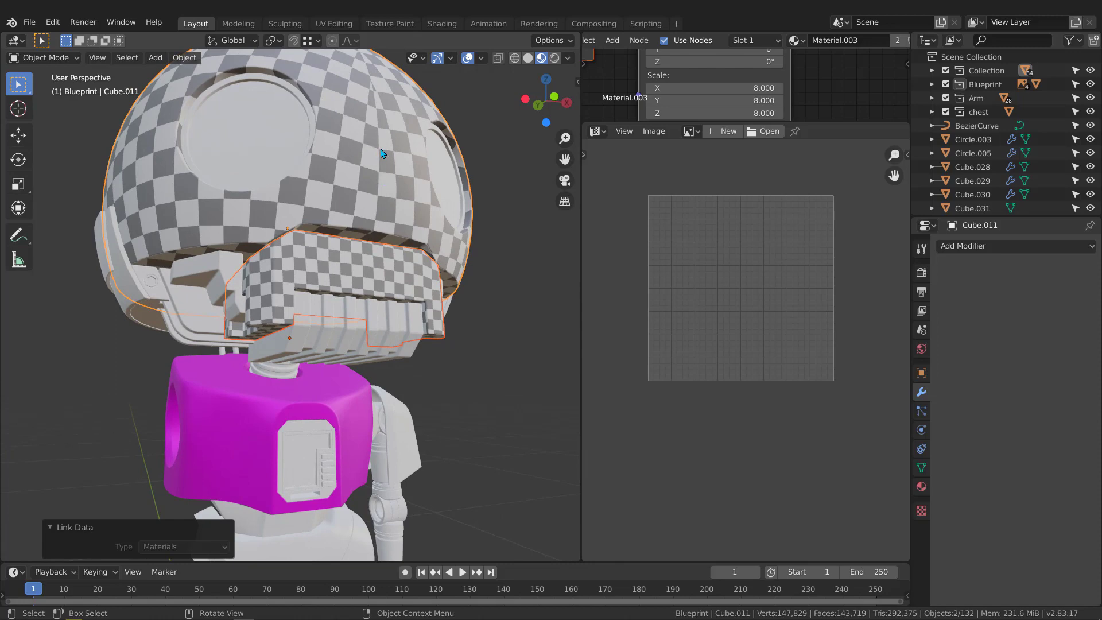
pyautogui.moveTo(379, 154); pyautogui.dragTo(360, 206, button='middle')
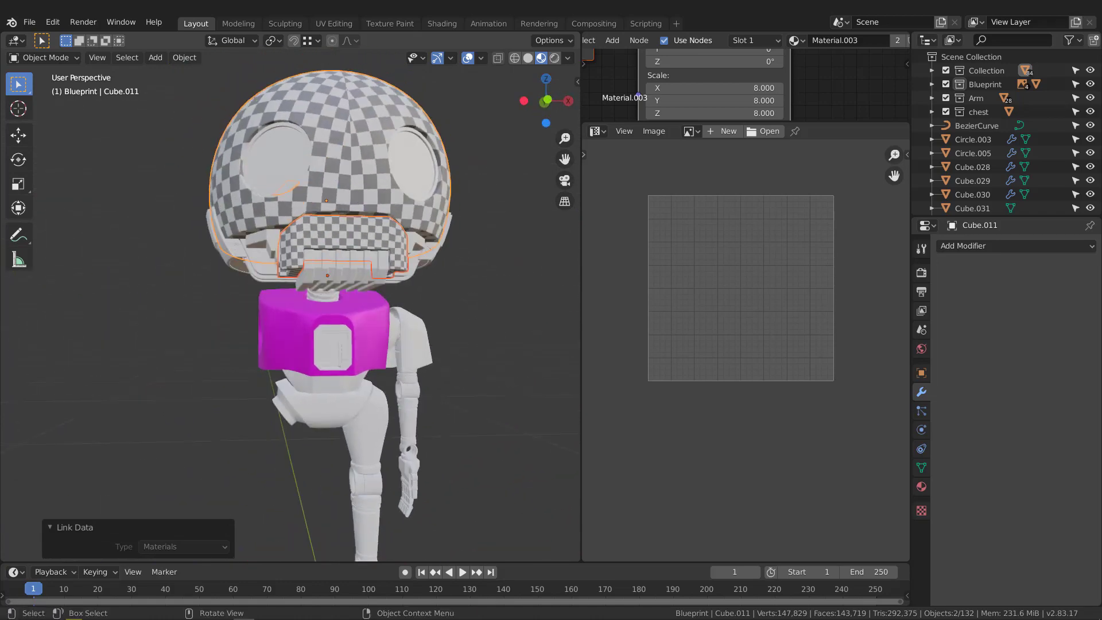
# - Select the stepped bracket beside the jaw block, isolate it in local view and apply its Bevel modifier
pyautogui.moveTo(424, 225); pyautogui.dragTo(411, 190, button='middle')
pyautogui.scroll(3, 344, 199)
pyautogui.click(412, 188)
pyautogui.scroll(-3, 342, 213)
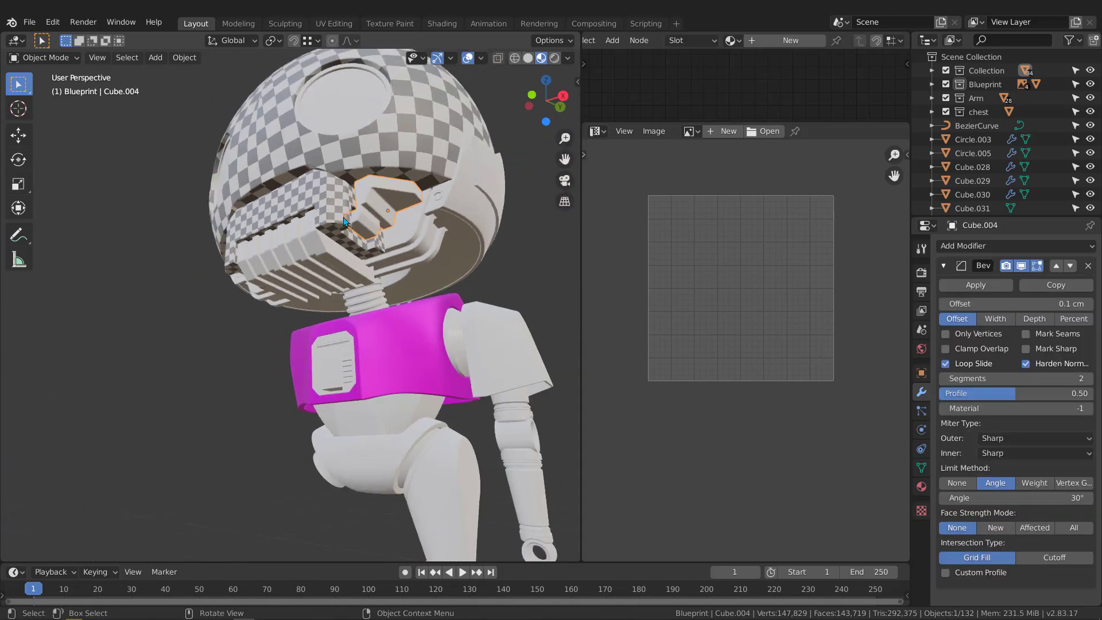
pyautogui.press('KP_Divide')
pyautogui.scroll(-3, 343, 218)
pyautogui.moveTo(343, 218); pyautogui.dragTo(280, 240, button='middle')
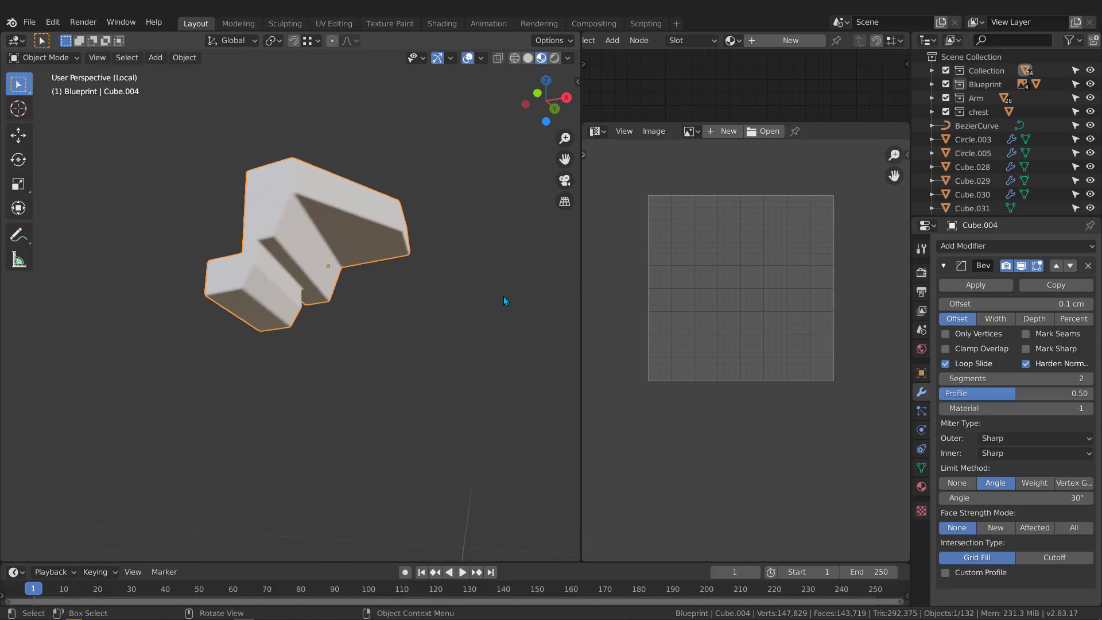
pyautogui.click(976, 286)
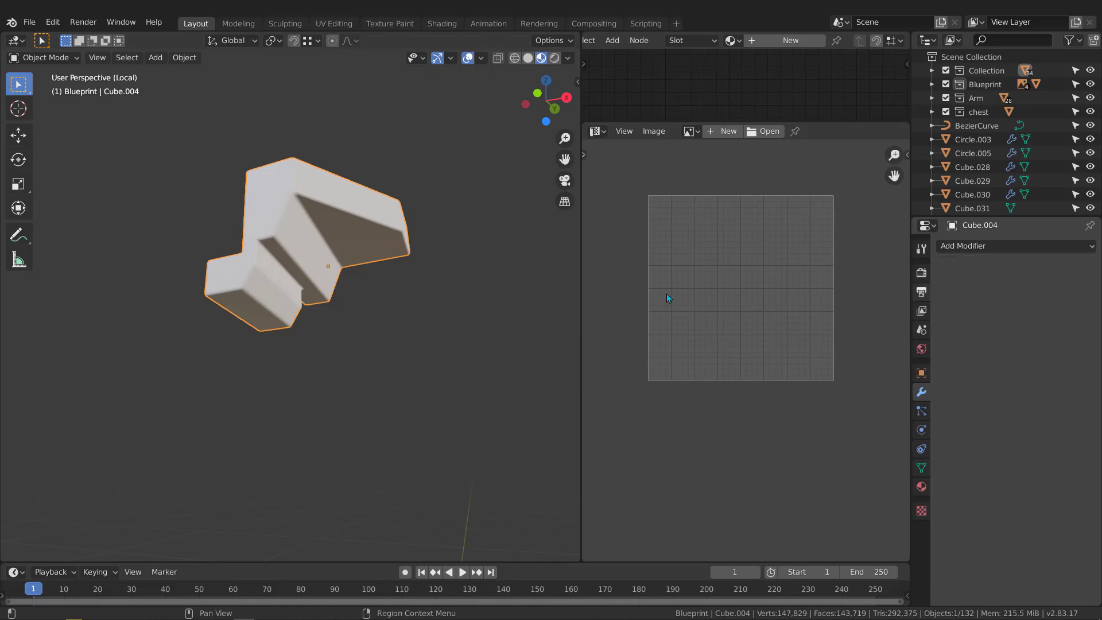
# - Enter edit mode on the bracket and select the middle bevel edge loops along its stepped side profile
pyautogui.moveTo(436, 294); pyautogui.dragTo(308, 278, button='middle')
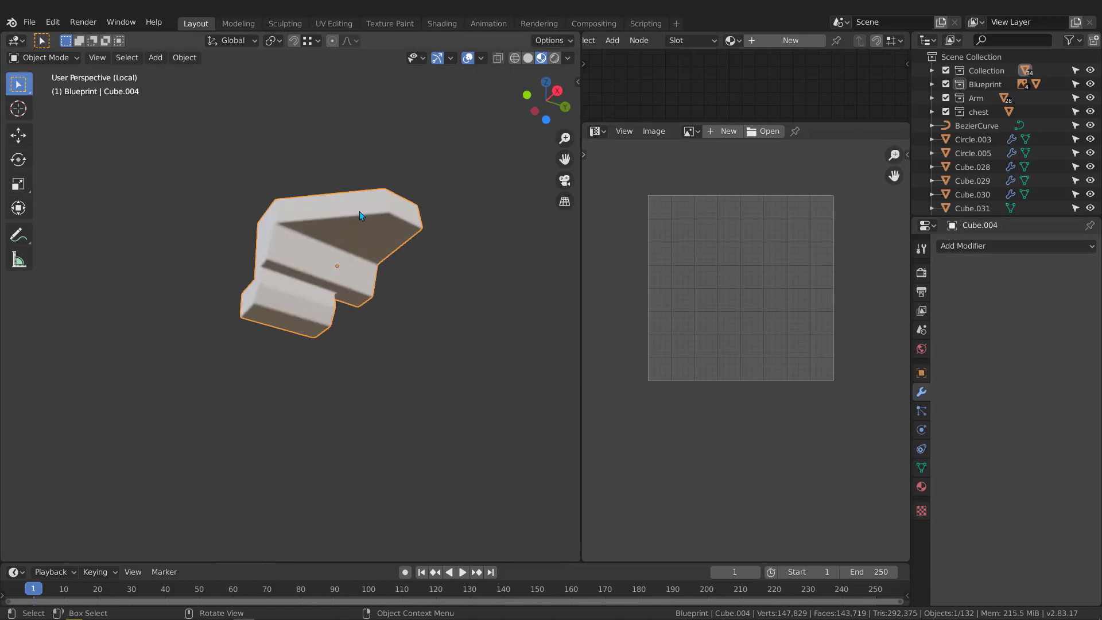
pyautogui.scroll(1, 370, 226)
pyautogui.press('Tab')
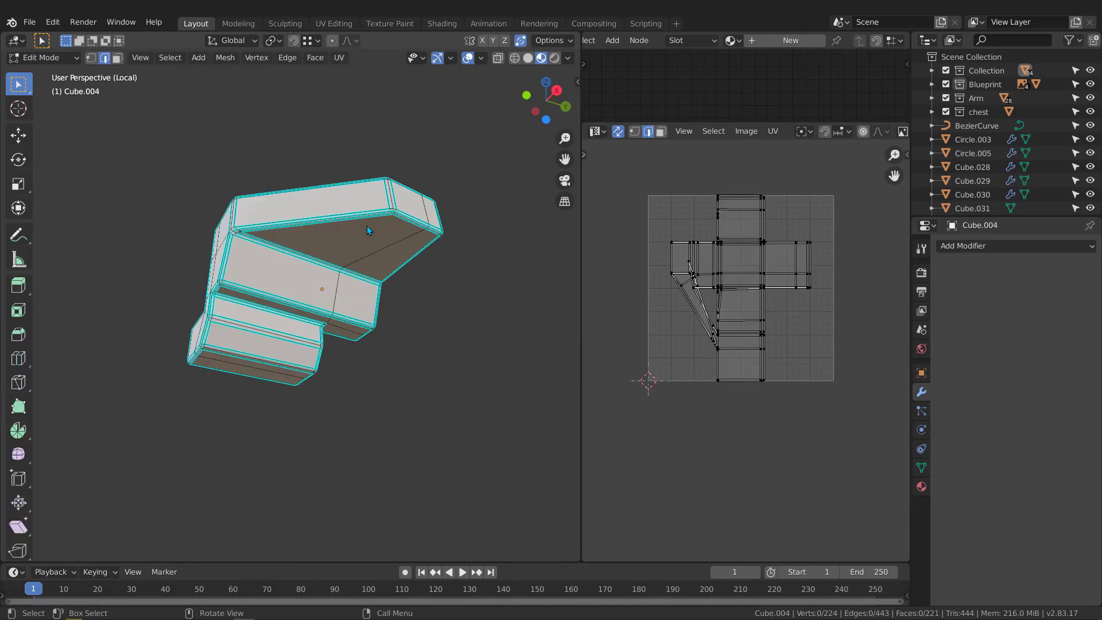
pyautogui.scroll(3, 367, 225)
pyautogui.scroll(2, 371, 217)
pyautogui.scroll(-3, 360, 223)
pyautogui.moveTo(360, 223); pyautogui.dragTo(439, 220, button='middle')
pyautogui.moveTo(288, 219); pyautogui.dragTo(246, 217, button='middle')
pyautogui.scroll(3, 295, 289)
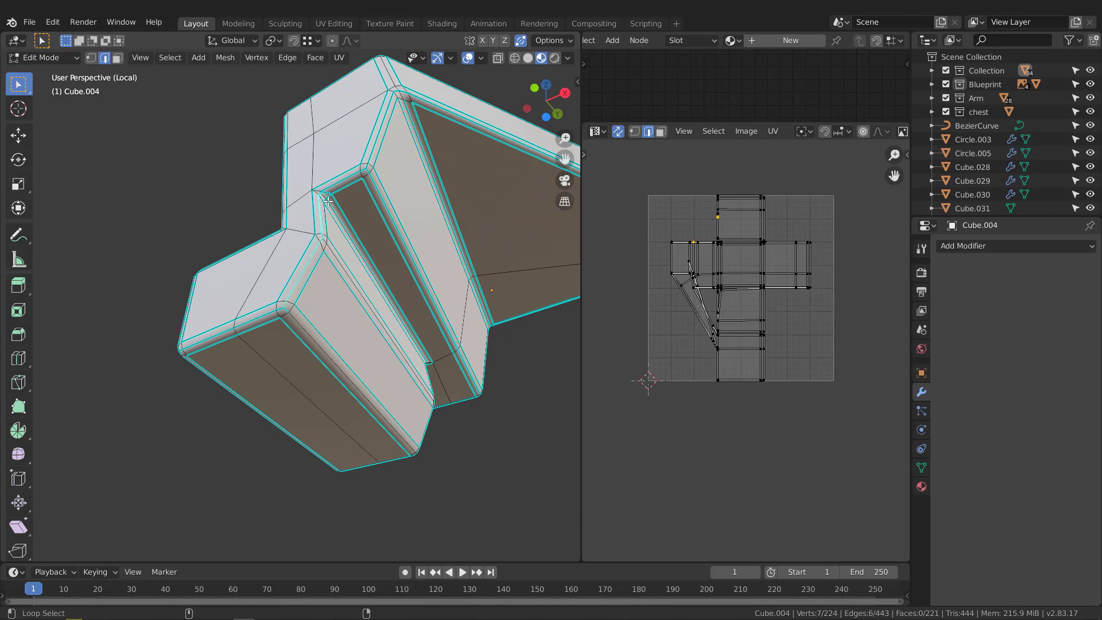
pyautogui.keyDown('alt'); pyautogui.keyDown('shift'); pyautogui.click(379, 142); pyautogui.keyUp('shift'); pyautogui.keyUp('alt')
# - Add the bevel edge loop bordering the bracket's large underside face to the edge selection
pyautogui.moveTo(474, 156); pyautogui.dragTo(405, 167, button='middle')
pyautogui.keyDown('shift'); pyautogui.moveTo(405, 166); pyautogui.dragTo(281, 244, button='middle'); pyautogui.keyUp('shift')
pyautogui.scroll(-3, 362, 213)
pyautogui.moveTo(362, 213); pyautogui.dragTo(275, 235, button='middle')
pyautogui.keyDown('shift'); pyautogui.moveTo(344, 112); pyautogui.dragTo(385, 213, button='middle'); pyautogui.keyUp('shift')
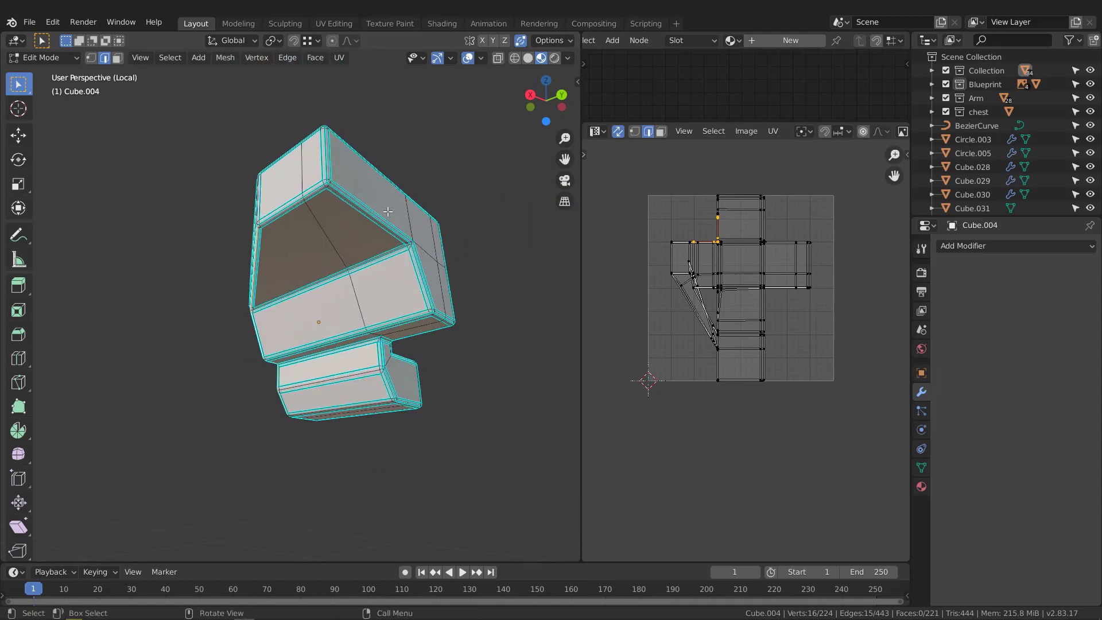
pyautogui.scroll(1, 388, 212)
pyautogui.keyDown('alt'); pyautogui.keyDown('shift'); pyautogui.click(361, 214); pyautogui.keyUp('shift'); pyautogui.keyUp('alt')
pyautogui.moveTo(445, 285); pyautogui.dragTo(367, 230, button='middle')
pyautogui.scroll(2, 364, 227)
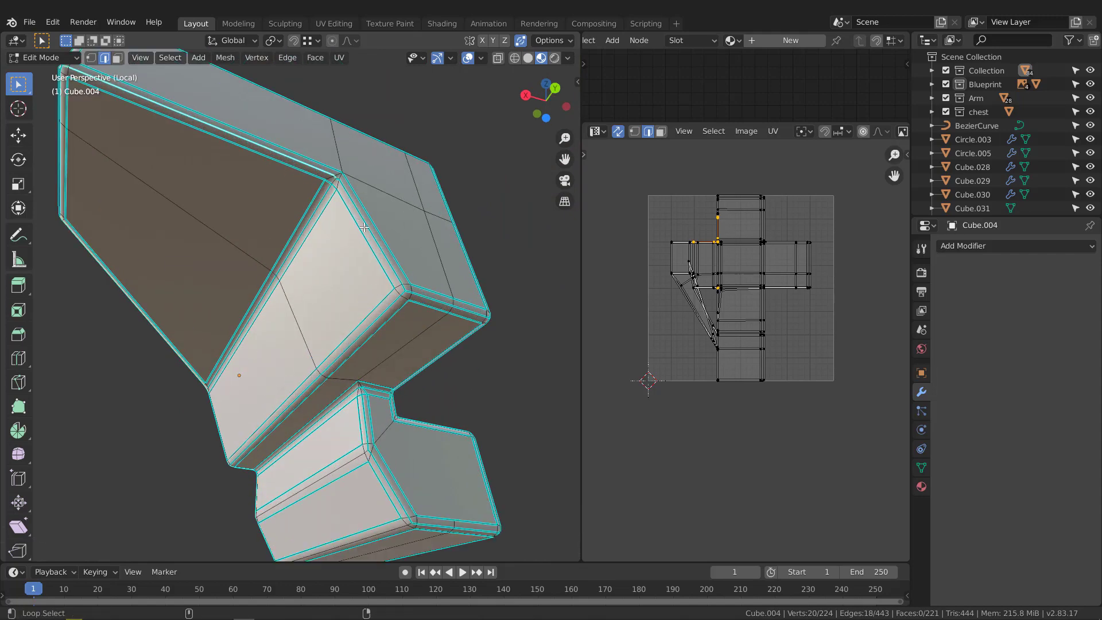
# - Extend the edge selection with the bevel edges where the bracket's upper step meets the lower block
pyautogui.moveTo(421, 319); pyautogui.dragTo(368, 259, button='middle')
pyautogui.click(340, 213)
pyautogui.scroll(6, 336, 278)
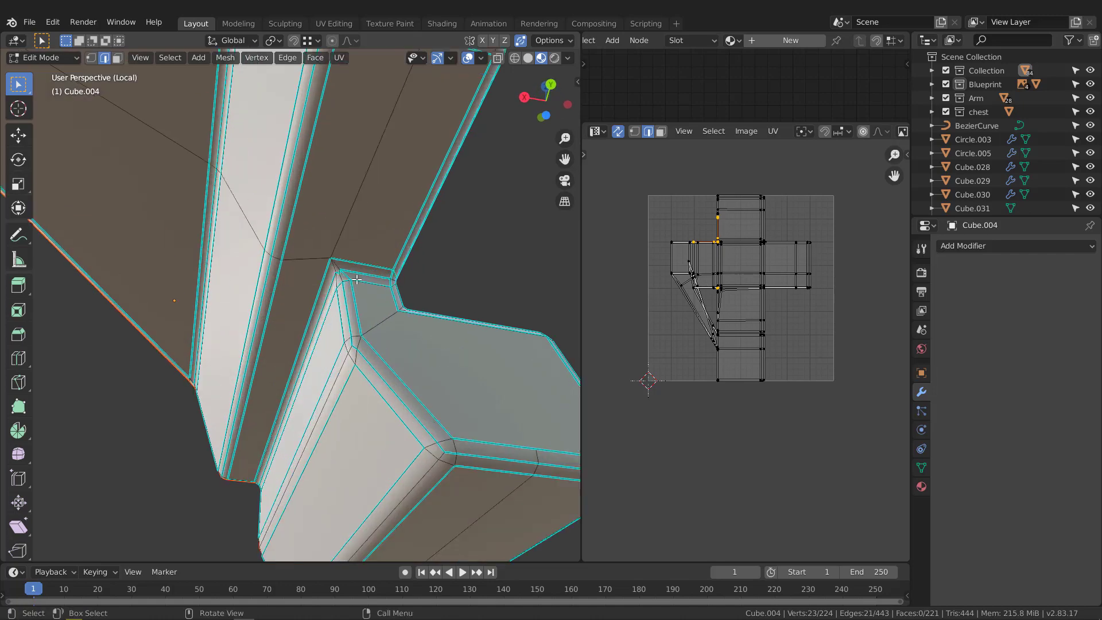
pyautogui.keyDown('alt'); pyautogui.keyDown('shift'); pyautogui.click(321, 294); pyautogui.keyUp('shift'); pyautogui.keyUp('alt')
pyautogui.scroll(-5, 315, 293)
pyautogui.moveTo(321, 292); pyautogui.dragTo(459, 303, button='middle')
pyautogui.scroll(4, 345, 296)
pyautogui.moveTo(258, 285); pyautogui.dragTo(272, 291, button='middle')
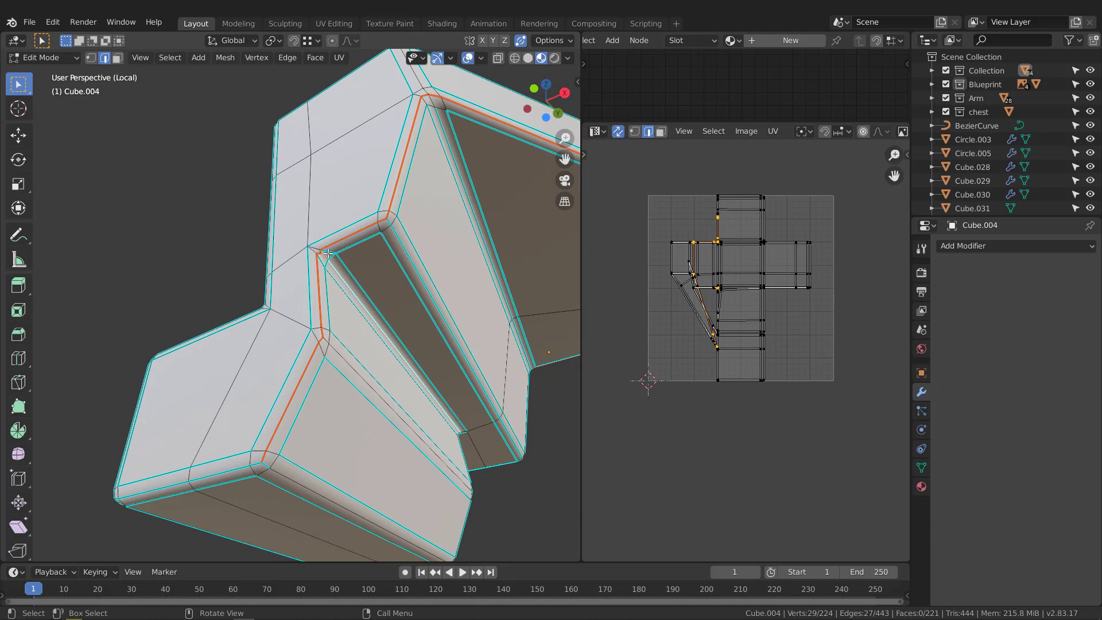
# - Add the bevel edge loops around the notch and along the opposite side of the bracket's upper part to the selection
pyautogui.scroll(2, 327, 253)
pyautogui.moveTo(292, 253); pyautogui.dragTo(293, 253, button='middle')
pyautogui.scroll(-4, 369, 286)
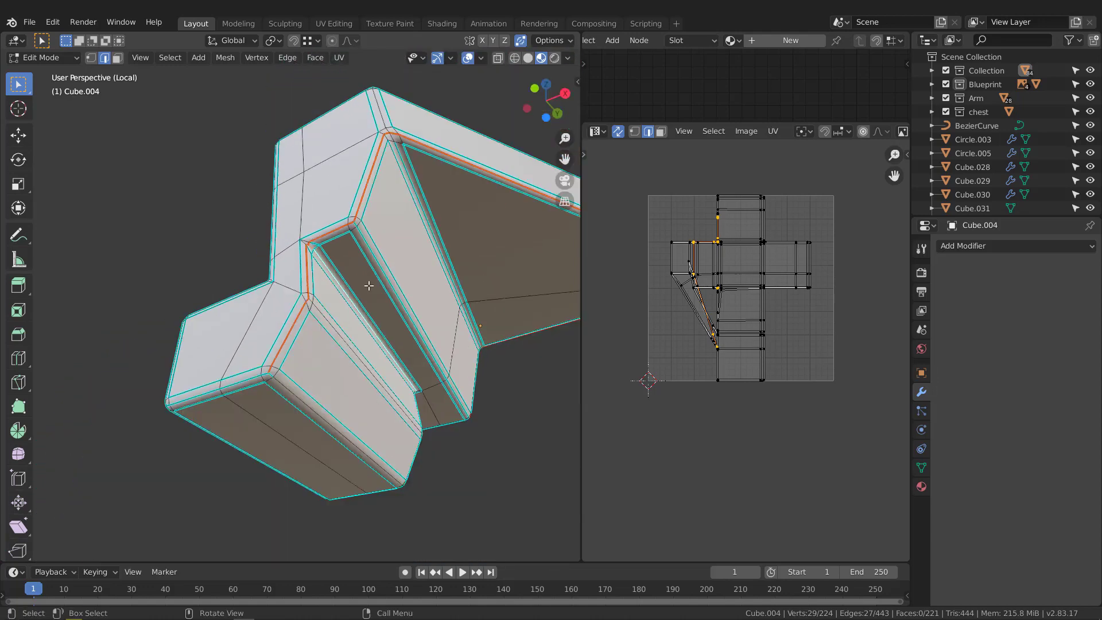
pyautogui.moveTo(369, 286); pyautogui.dragTo(428, 398, button='middle')
pyautogui.scroll(4, 350, 305)
pyautogui.scroll(-1, 359, 304)
pyautogui.scroll(-5, 352, 314)
pyautogui.click(295, 244)
pyautogui.scroll(2, 298, 231)
pyautogui.scroll(3, 333, 224)
pyautogui.click(336, 223)
pyautogui.keyDown('alt'); pyautogui.keyDown('shift'); pyautogui.click(388, 313); pyautogui.keyUp('shift'); pyautogui.keyUp('alt')
pyautogui.scroll(1, 408, 395)
pyautogui.keyDown('alt'); pyautogui.keyDown('shift'); pyautogui.click(412, 392); pyautogui.keyUp('shift'); pyautogui.keyUp('alt')
# - Extend the edge selection with the bevel edges around the notch and the lower block's end face on the bracket's other side
pyautogui.scroll(-3, 413, 392)
pyautogui.scroll(3, 365, 282)
pyautogui.scroll(-3, 366, 287)
pyautogui.scroll(2, 424, 375)
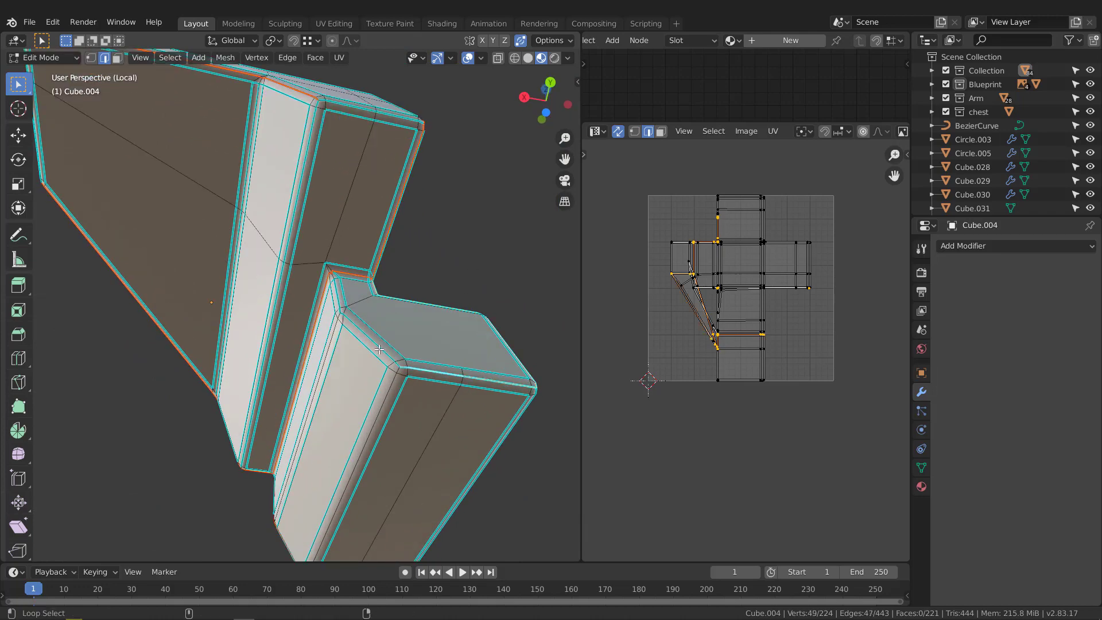
pyautogui.scroll(-3, 338, 301)
pyautogui.moveTo(338, 301); pyautogui.dragTo(402, 367, button='middle')
pyautogui.scroll(6, 367, 333)
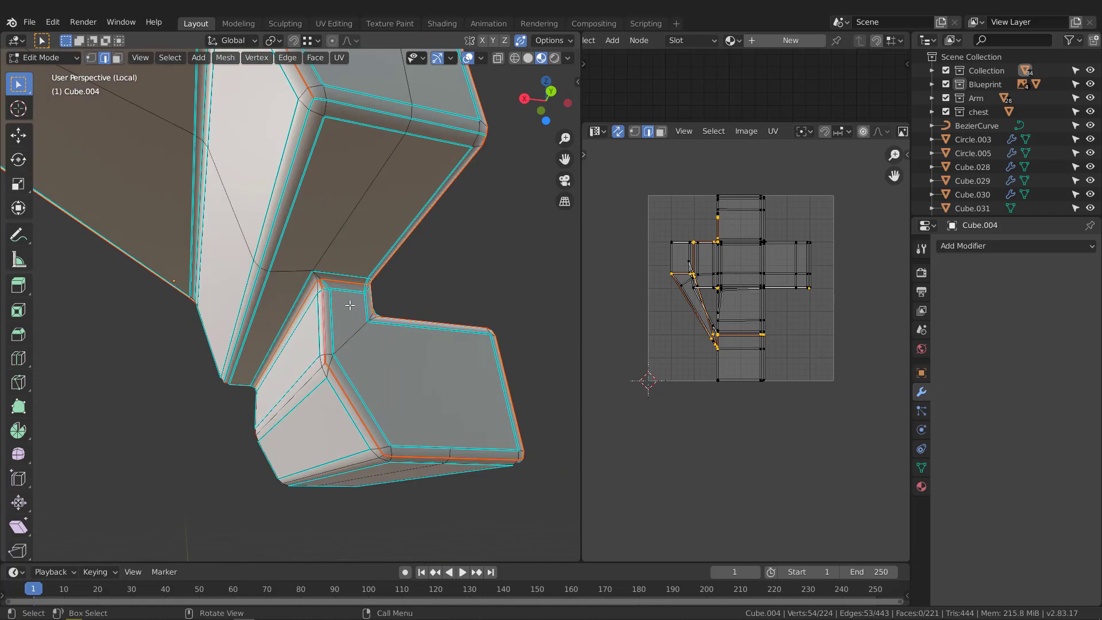
# - Complete the selection with the remaining bevel loops around the bracket's side outlines and mark the selected edges as seams
pyautogui.scroll(-3, 391, 369)
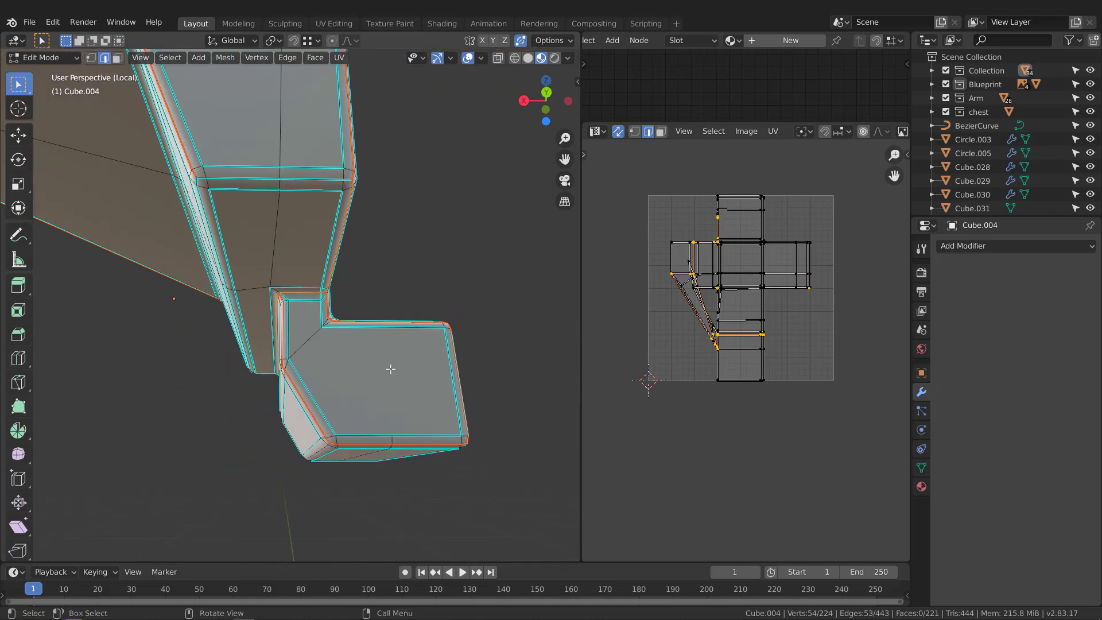
pyautogui.moveTo(379, 405); pyautogui.dragTo(215, 269, button='middle')
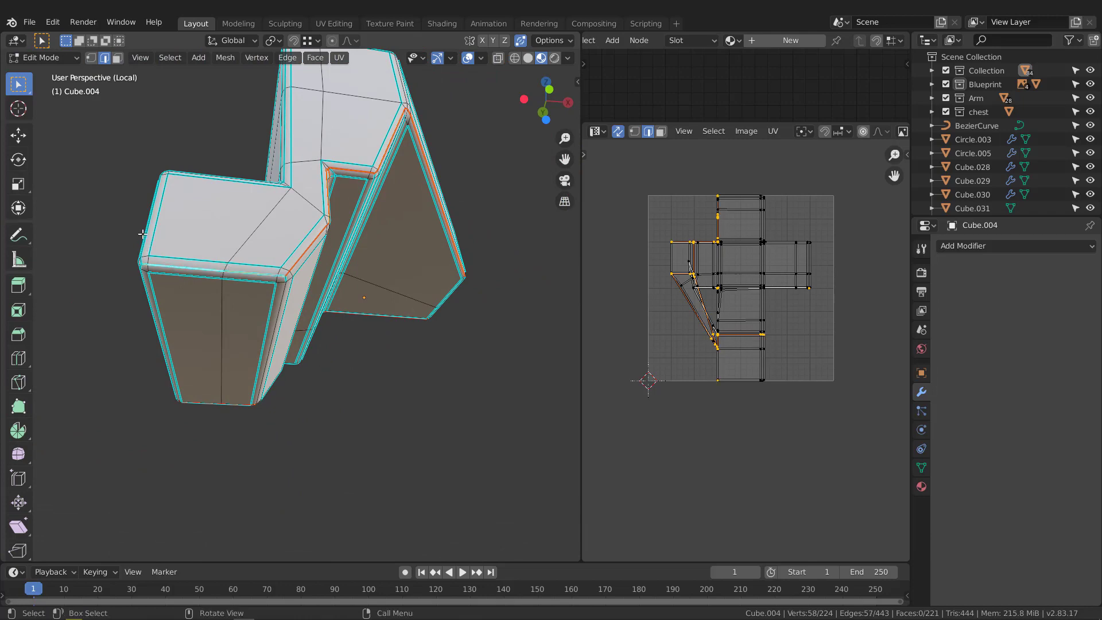
pyautogui.moveTo(142, 234); pyautogui.dragTo(270, 407, button='middle')
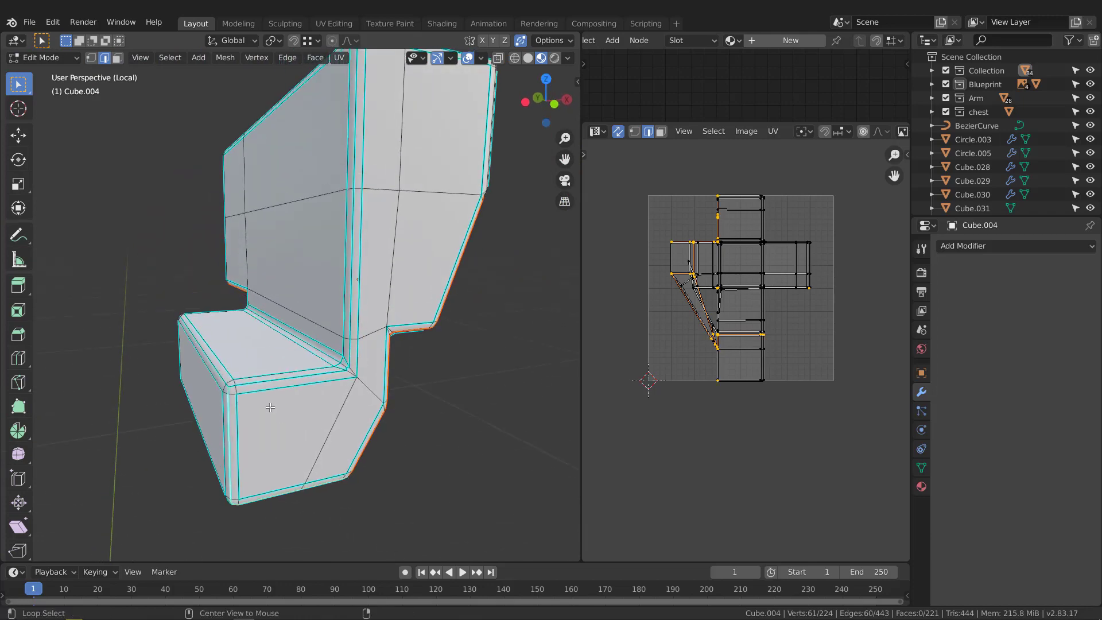
pyautogui.moveTo(314, 374); pyautogui.dragTo(269, 273, button='middle')
pyautogui.keyDown('alt'); pyautogui.keyDown('shift'); pyautogui.click(322, 280); pyautogui.keyUp('shift'); pyautogui.keyUp('alt')
pyautogui.keyDown('alt'); pyautogui.keyDown('shift'); pyautogui.click(361, 268); pyautogui.keyUp('shift'); pyautogui.keyUp('alt')
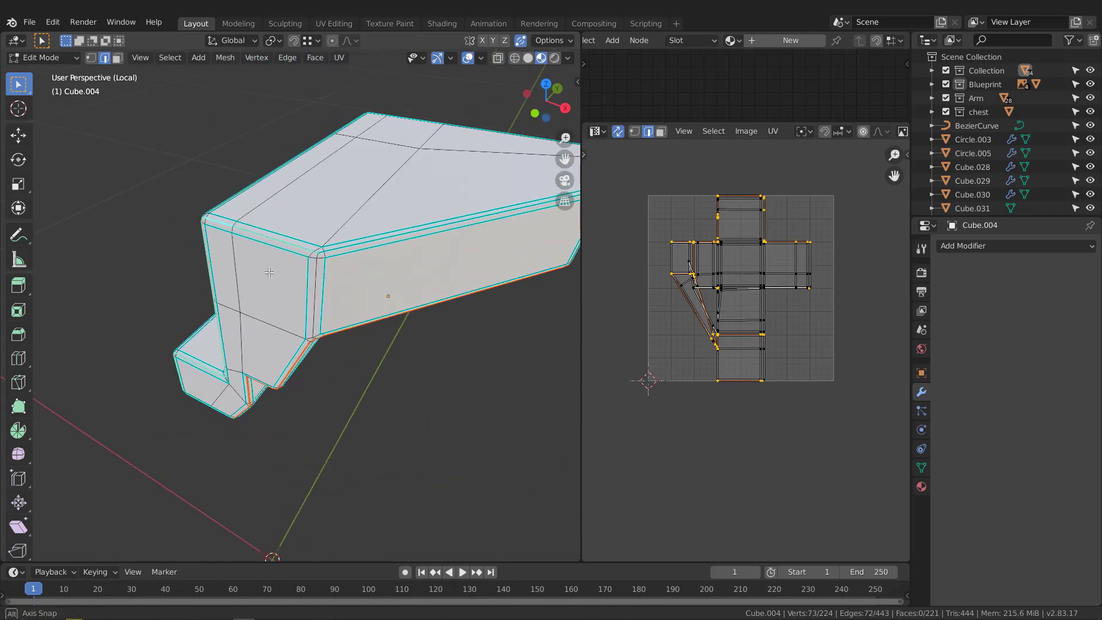
pyautogui.moveTo(316, 246); pyautogui.dragTo(296, 259, button='middle')
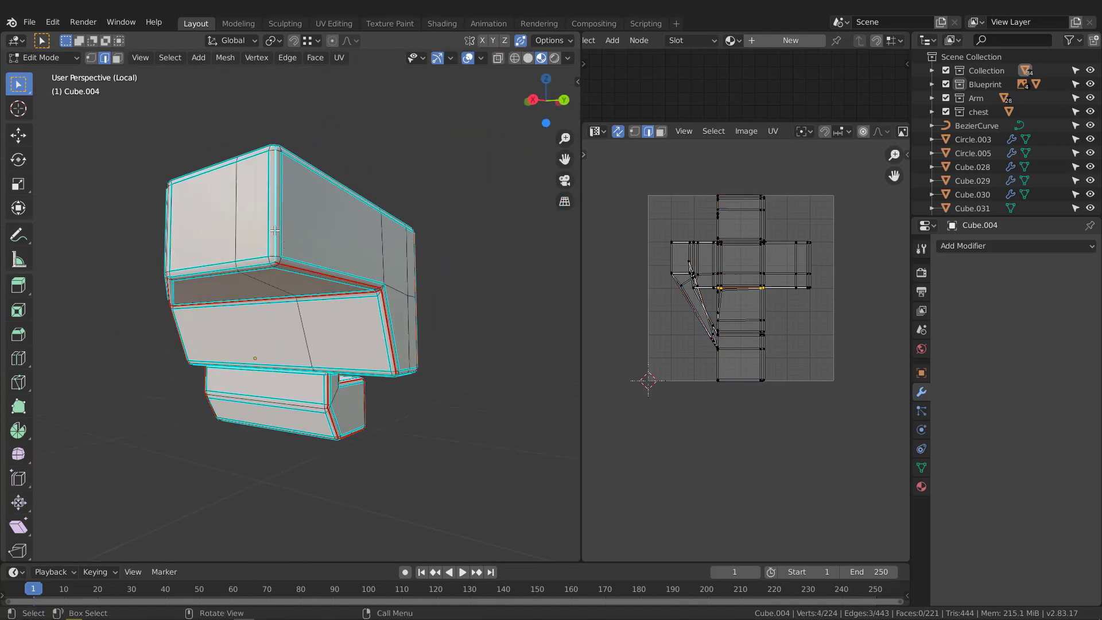
# - Mark the vertical corner bevel edges of the bracket's large upper block as additional seams
pyautogui.click(276, 235)
pyautogui.moveTo(275, 235); pyautogui.dragTo(339, 232, button='middle')
pyautogui.keyDown('shift'); pyautogui.moveTo(221, 225); pyautogui.dragTo(313, 244, button='middle'); pyautogui.keyUp('shift')
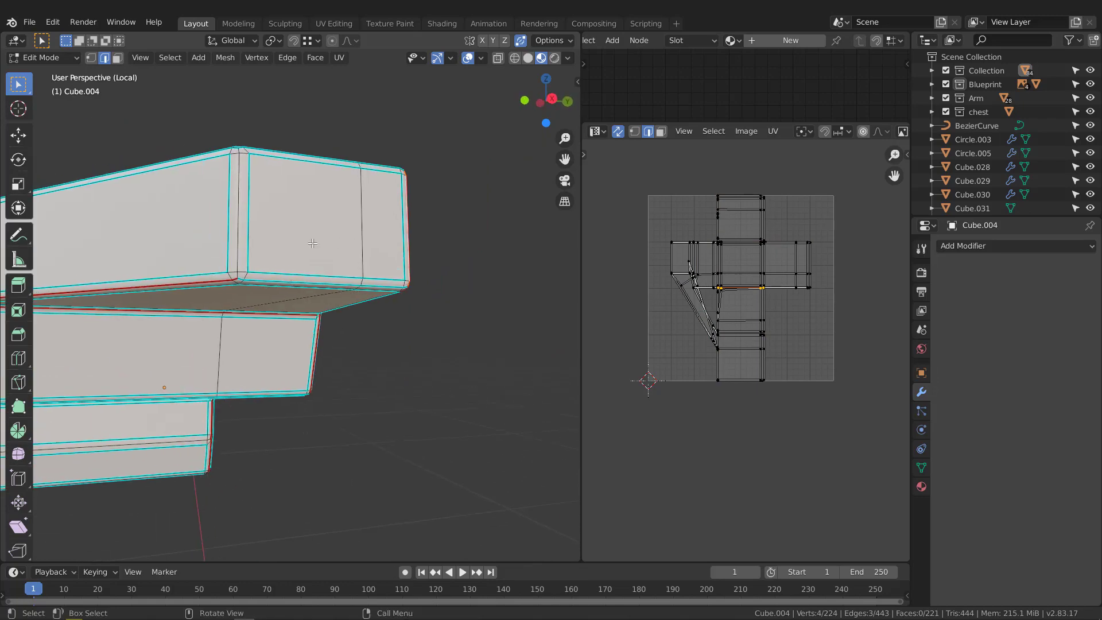
pyautogui.click(235, 237)
pyautogui.moveTo(236, 237); pyautogui.dragTo(396, 205, button='middle')
pyautogui.scroll(-4, 428, 328)
pyautogui.click(300, 265)
pyautogui.moveTo(438, 144); pyautogui.dragTo(356, 163, button='middle')
pyautogui.moveTo(347, 219); pyautogui.dragTo(372, 170, button='middle')
pyautogui.moveTo(396, 269); pyautogui.dragTo(458, 289, button='middle')
# - Select the entire bracket mesh, unwrap it with the Conformal method, and exit local view
pyautogui.press('a')
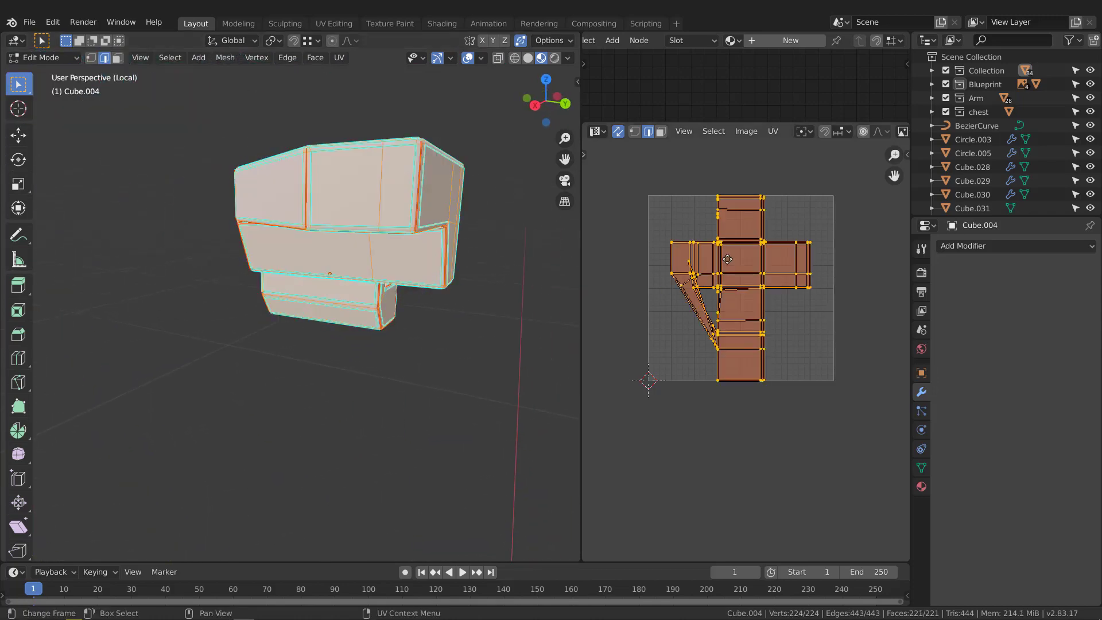
pyautogui.moveTo(726, 257); pyautogui.dragTo(716, 287, button='middle')
pyautogui.press('u')
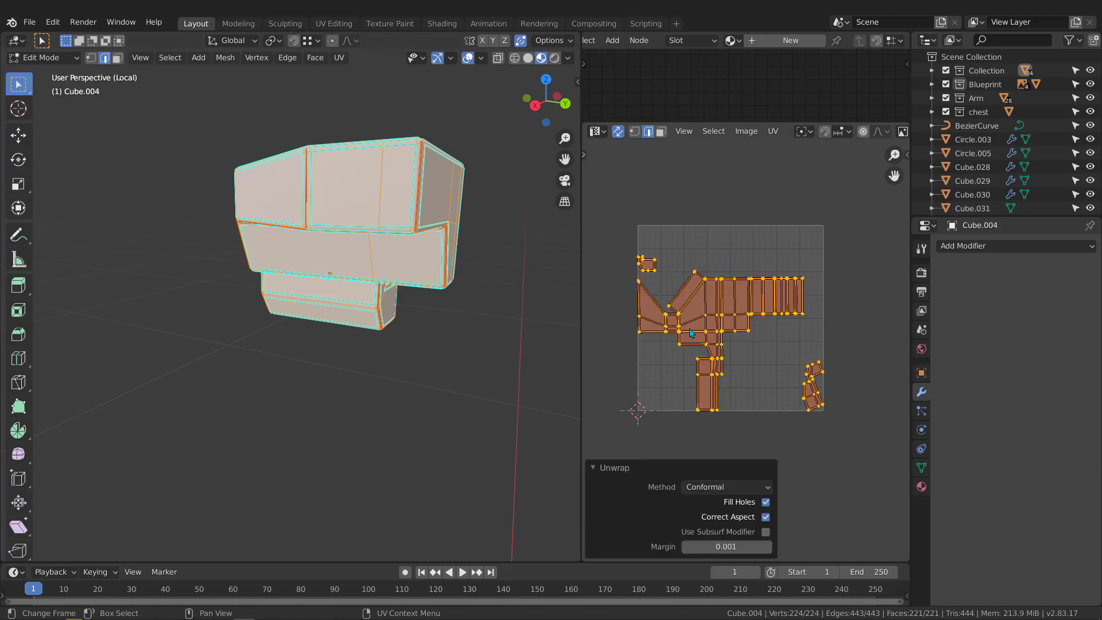
pyautogui.scroll(4, 677, 319)
pyautogui.scroll(-2, 674, 302)
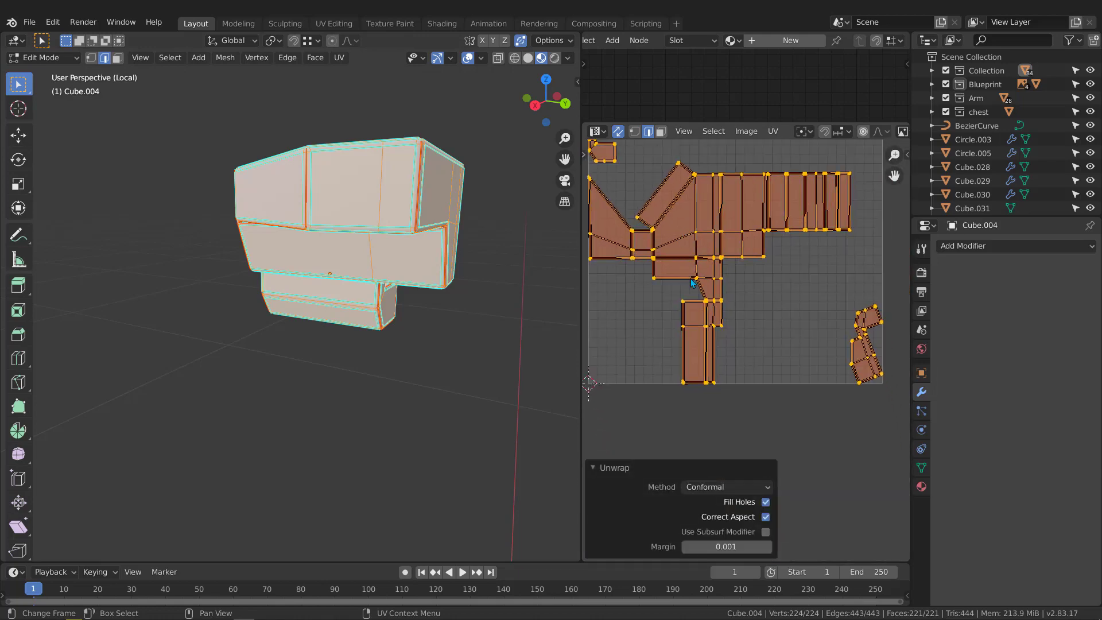
pyautogui.scroll(3, 700, 325)
pyautogui.scroll(-5, 638, 263)
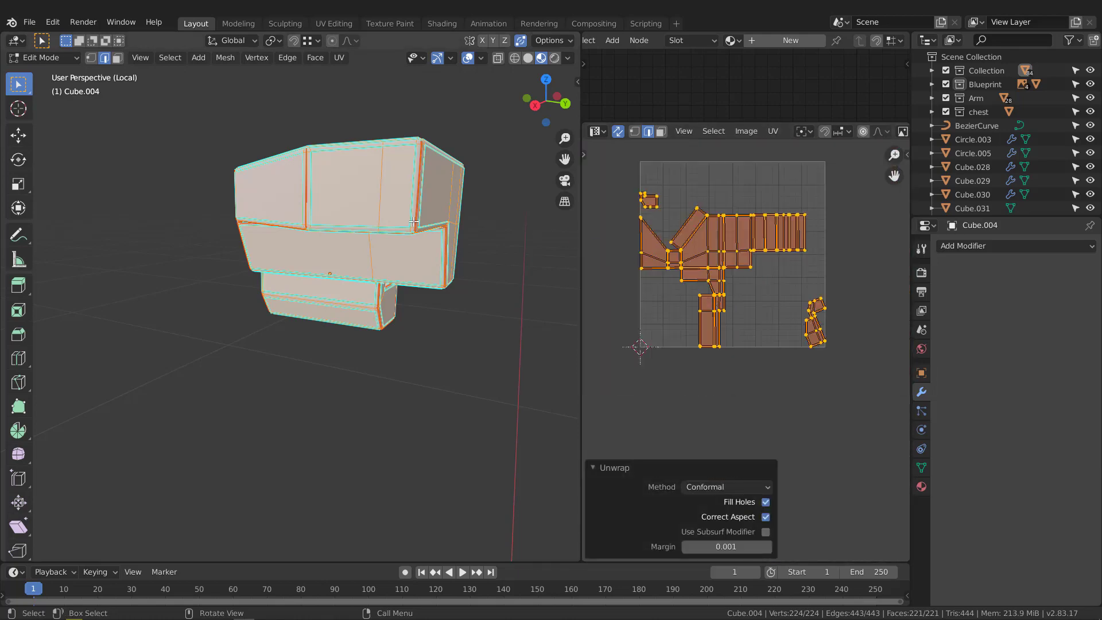
pyautogui.moveTo(414, 223); pyautogui.dragTo(382, 231, button='middle')
pyautogui.press('KP_Divide')
pyautogui.hotkey('ctrl', 'Tab')
pyautogui.click(384, 187)
pyautogui.scroll(2, 385, 184)
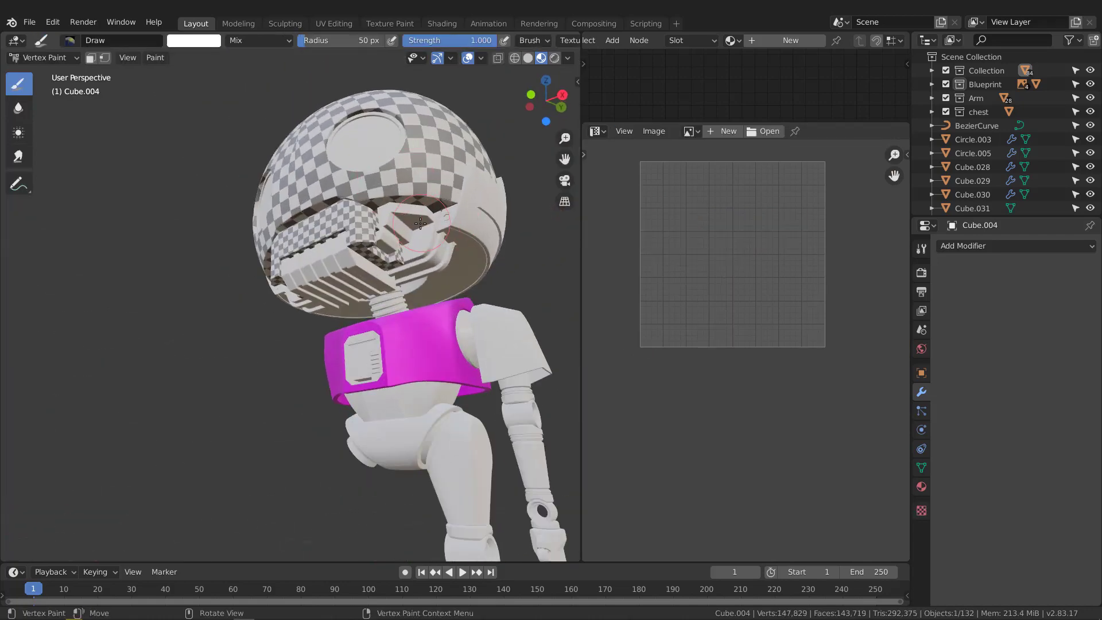
pyautogui.press('Tab')
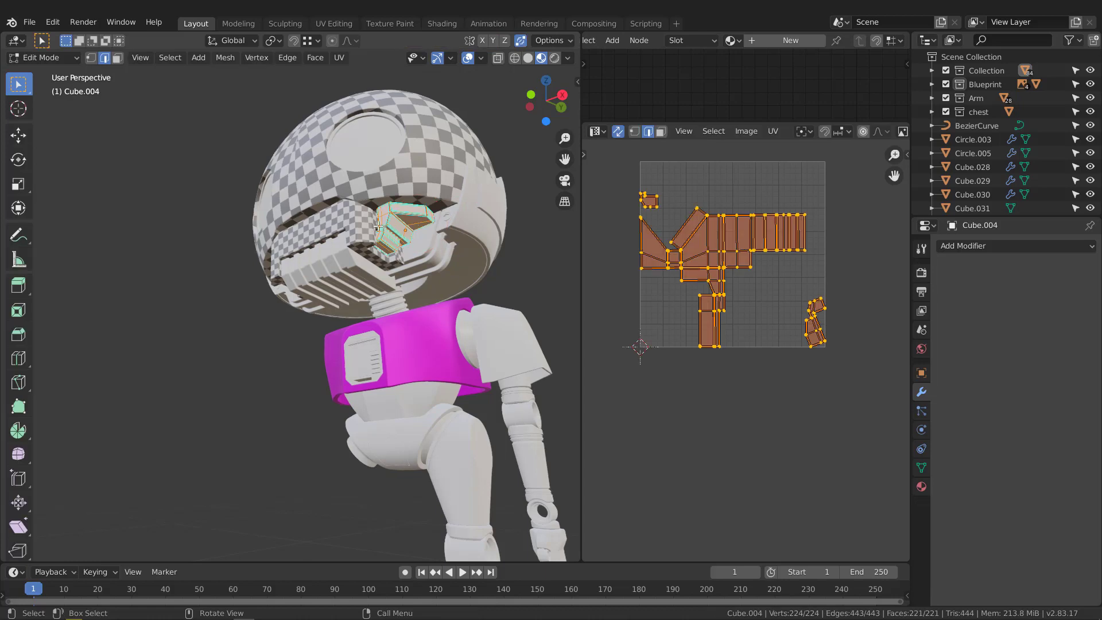
pyautogui.press('Tab')
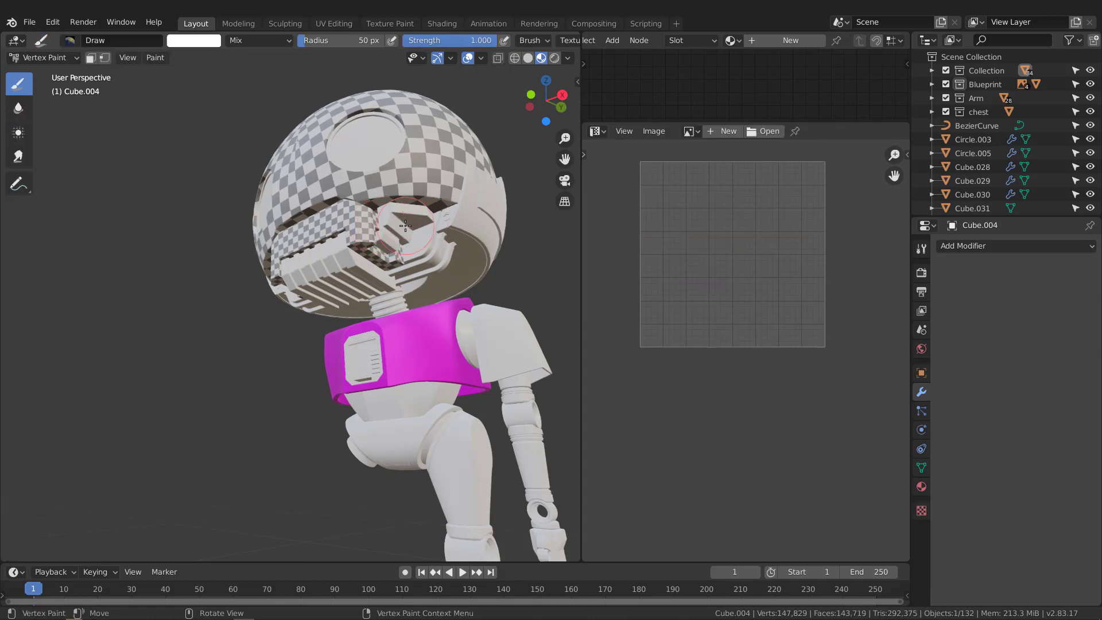
pyautogui.hotkey('ctrl', 'Tab')
pyautogui.click(482, 228)
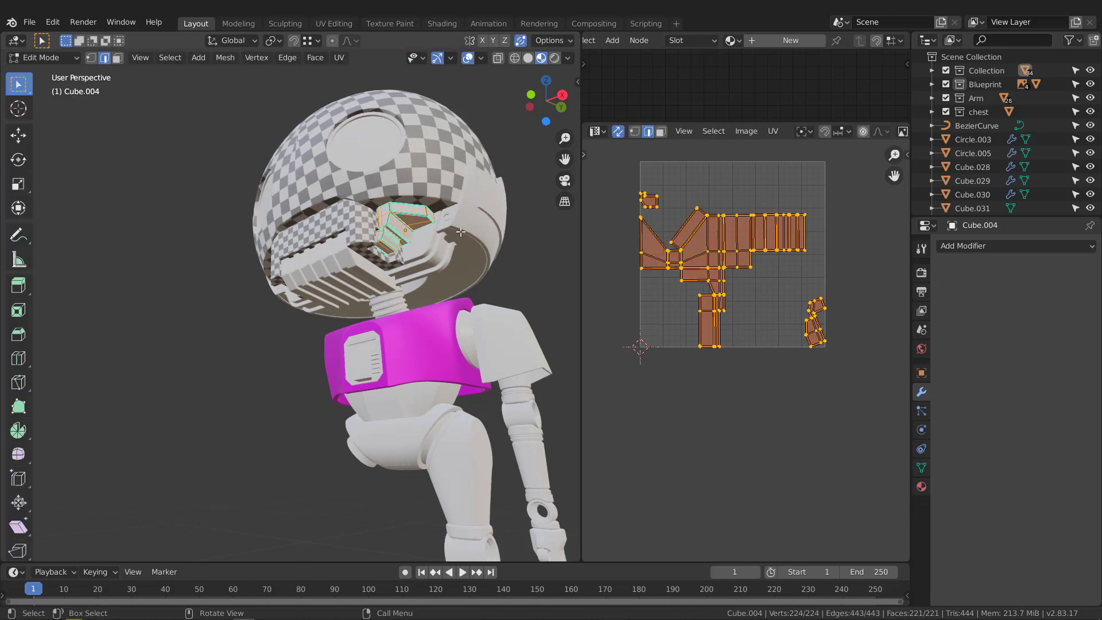
# - Return the bracket to Object Mode and link the helmet's checker material to it
pyautogui.hotkey('ctrl', 'Tab')
pyautogui.click(307, 237)
pyautogui.scroll(2, 400, 220)
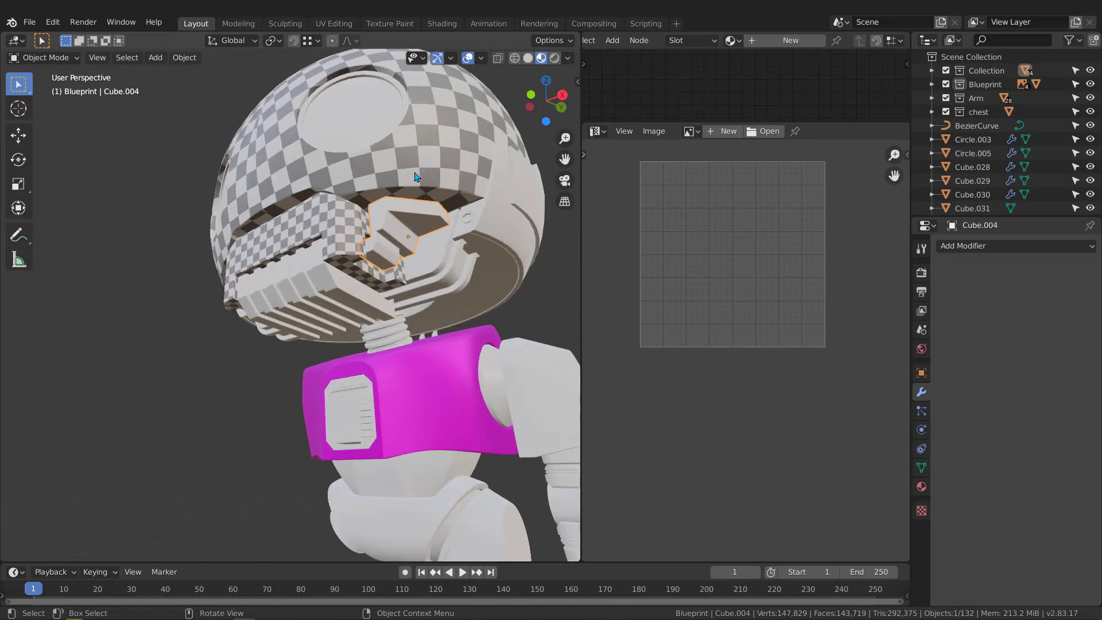
pyautogui.keyDown('shift'); pyautogui.click(433, 138); pyautogui.keyUp('shift')
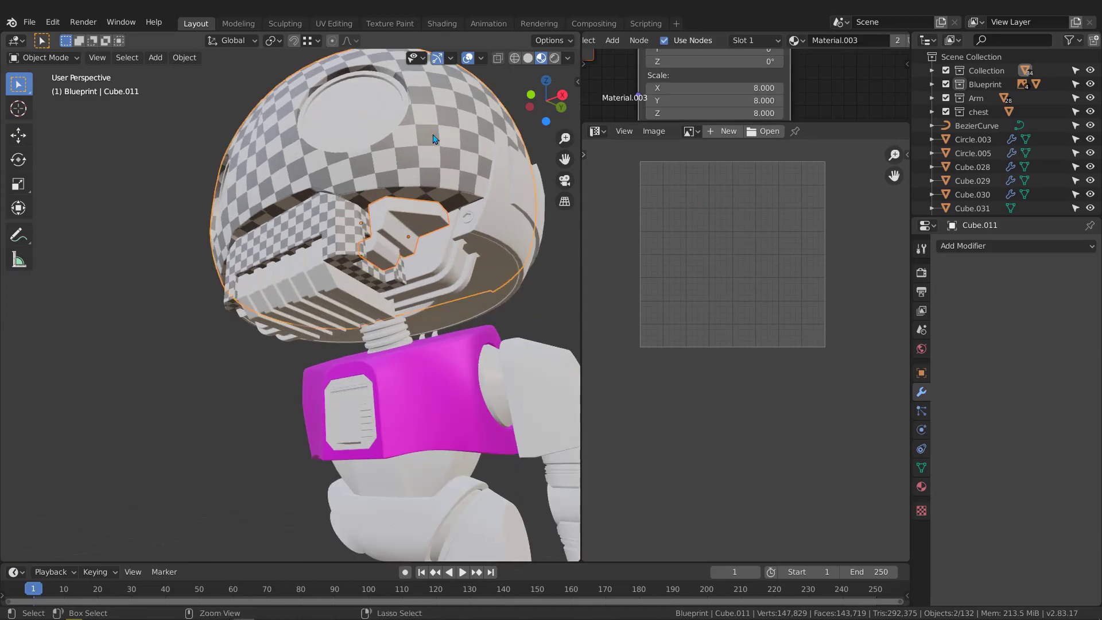
pyautogui.hotkey('ctrl', 'l')
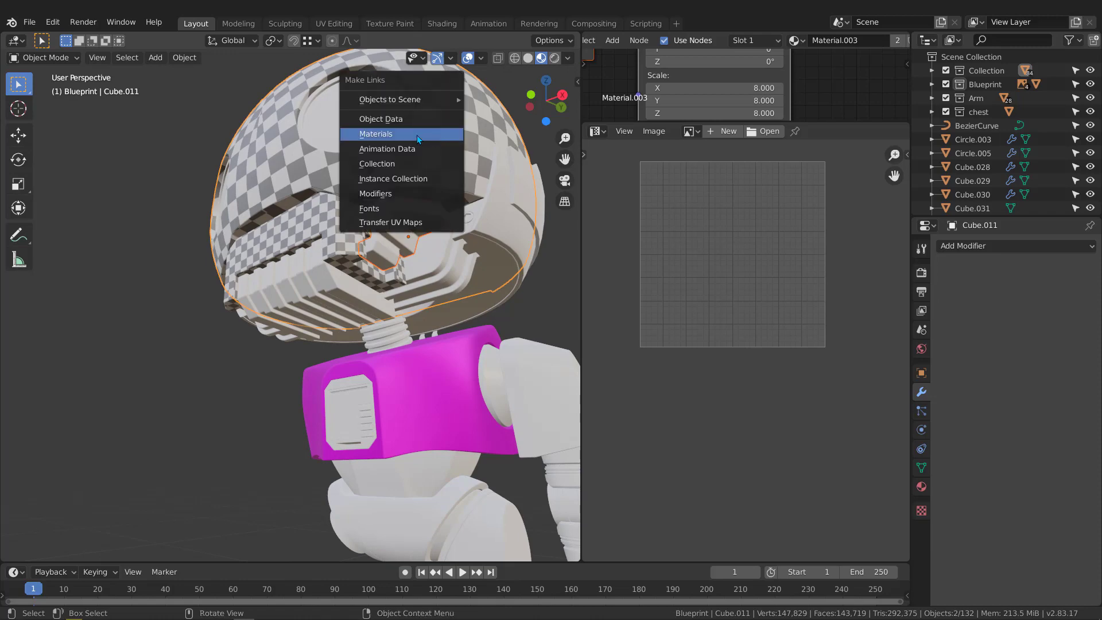
pyautogui.click(397, 134)
pyautogui.scroll(5, 402, 210)
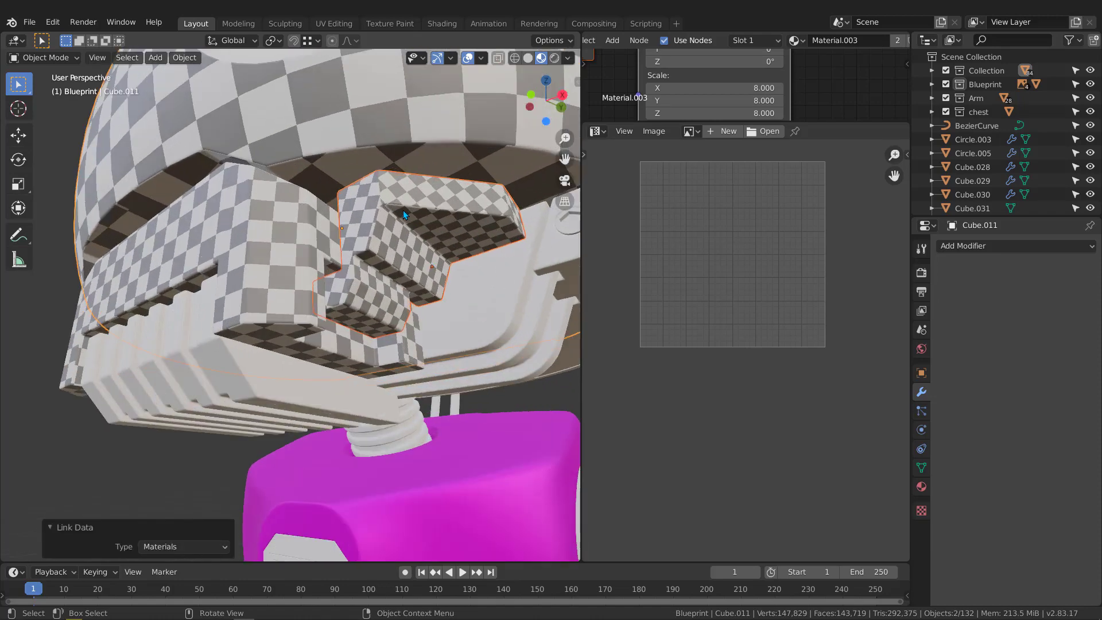
# - Isolate the bracket to examine its checker texture, and return to the full robot
pyautogui.click(394, 250)
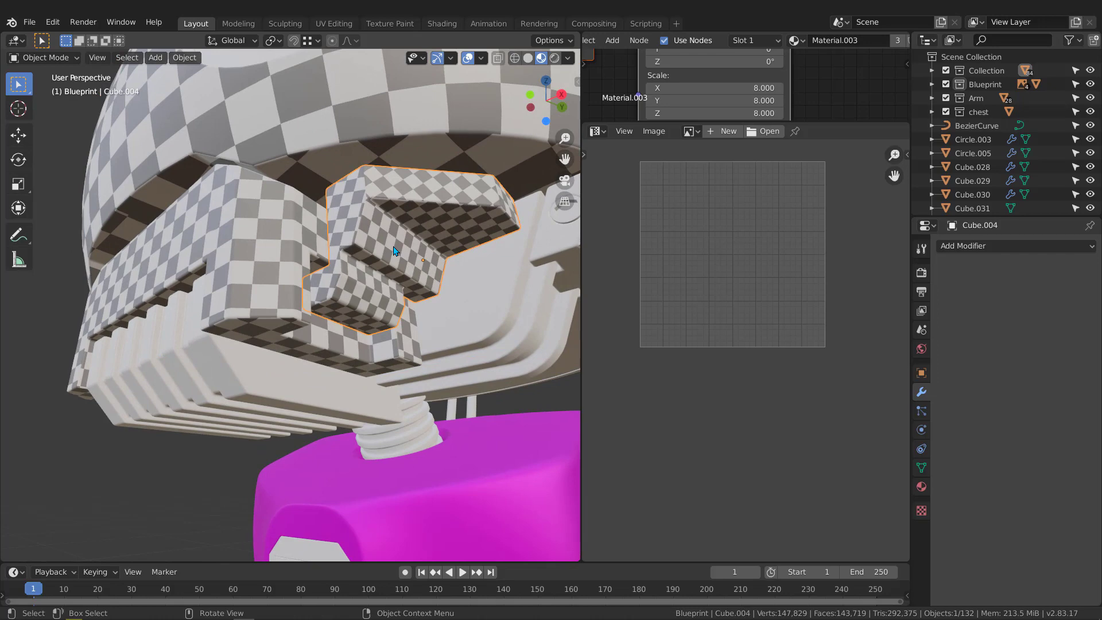
pyautogui.press('KP_Divide')
pyautogui.scroll(-3, 394, 247)
pyautogui.moveTo(269, 251); pyautogui.dragTo(280, 205, button='middle')
pyautogui.press('/')
# - Delete the untextured bracket on the opposite side of the robot's head
pyautogui.scroll(-5, 238, 272)
pyautogui.click(280, 204)
pyautogui.scroll(4, 295, 191)
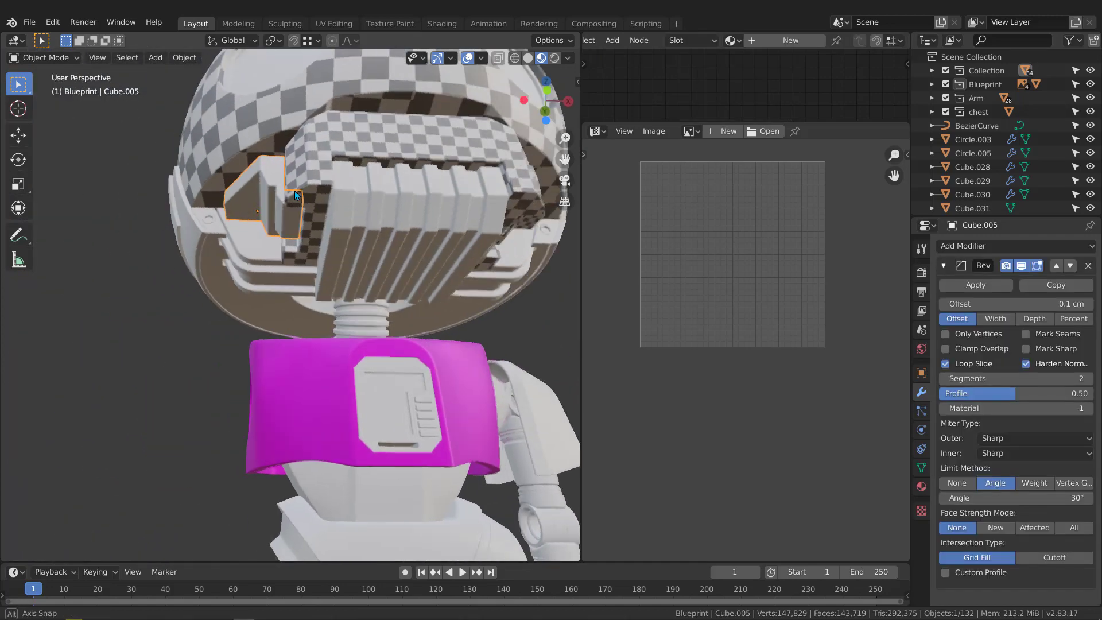
pyautogui.press('Delete')
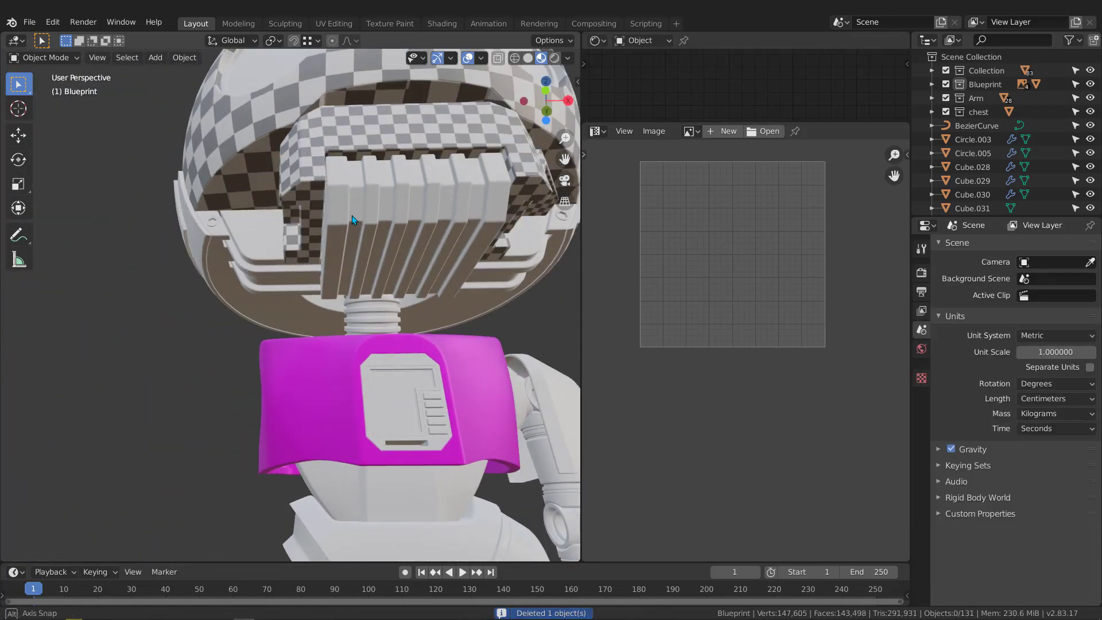
# - Snap the 3D cursor to the checkered helmet and set the transform pivot point to 3D Cursor
pyautogui.scroll(-5, 284, 192)
pyautogui.scroll(2, 360, 184)
pyautogui.click(368, 175)
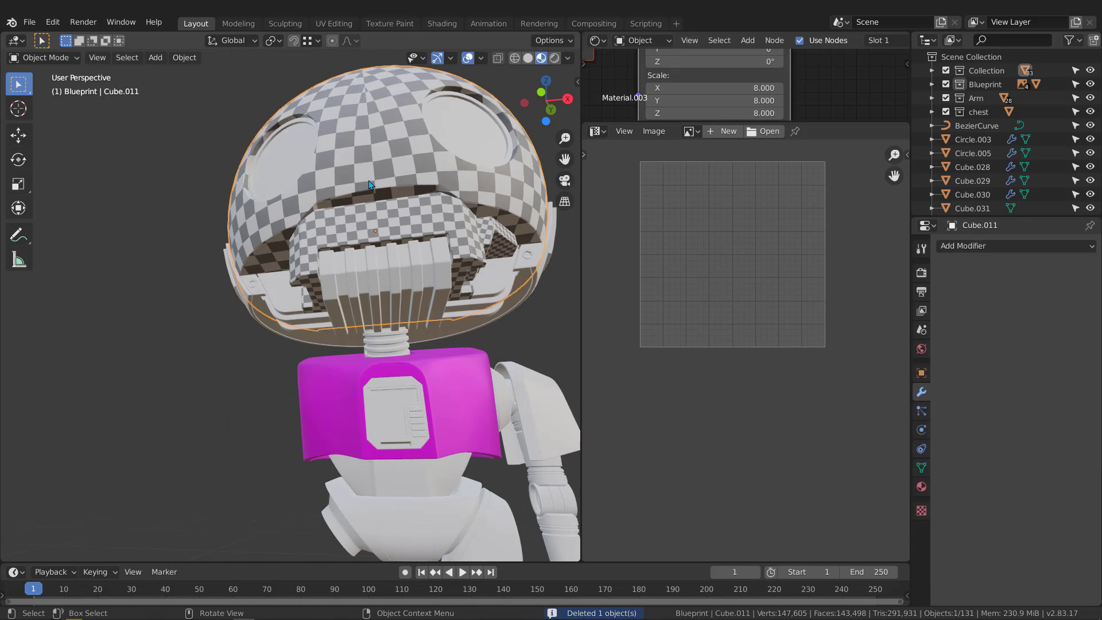
pyautogui.scroll(2, 370, 195)
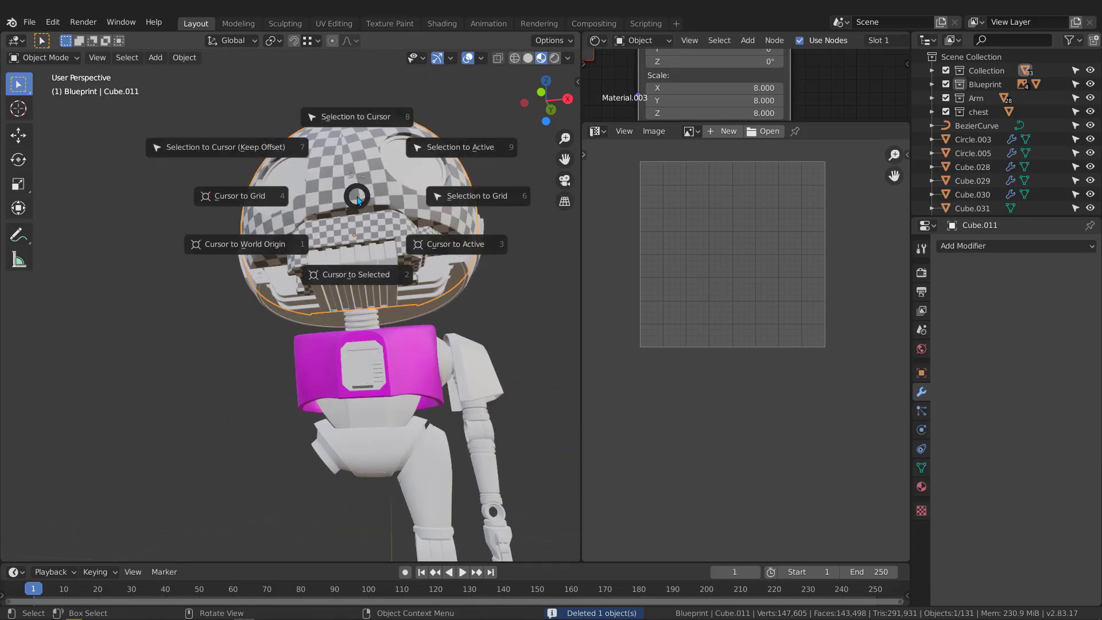
pyautogui.click(350, 277)
pyautogui.moveTo(398, 250); pyautogui.dragTo(395, 250, button='middle')
pyautogui.scroll(1, 396, 251)
pyautogui.click(273, 41)
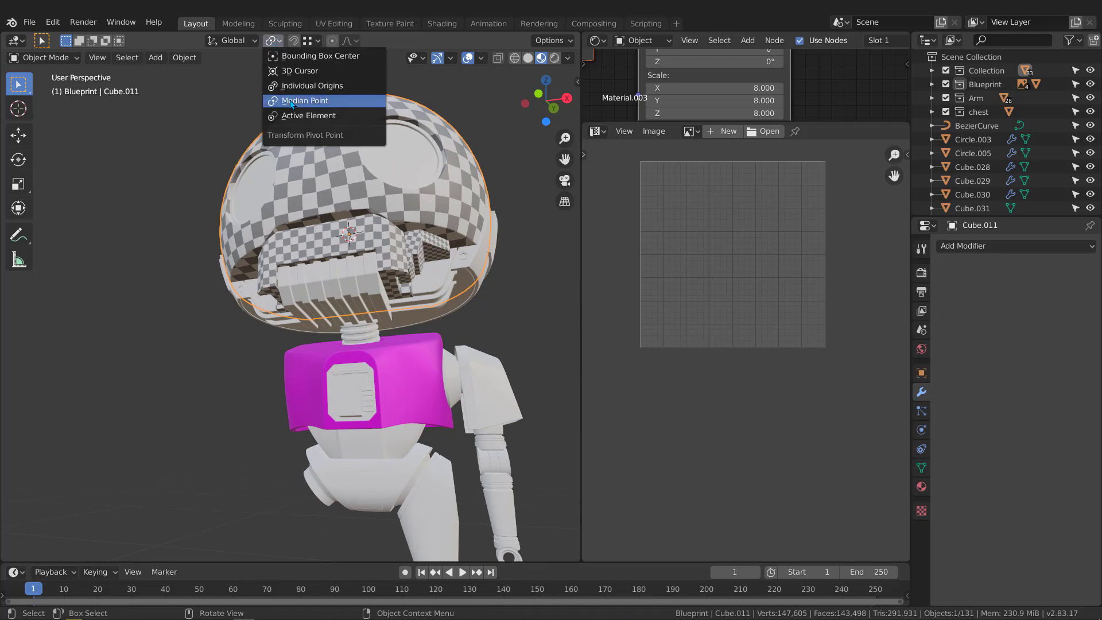
pyautogui.click(291, 71)
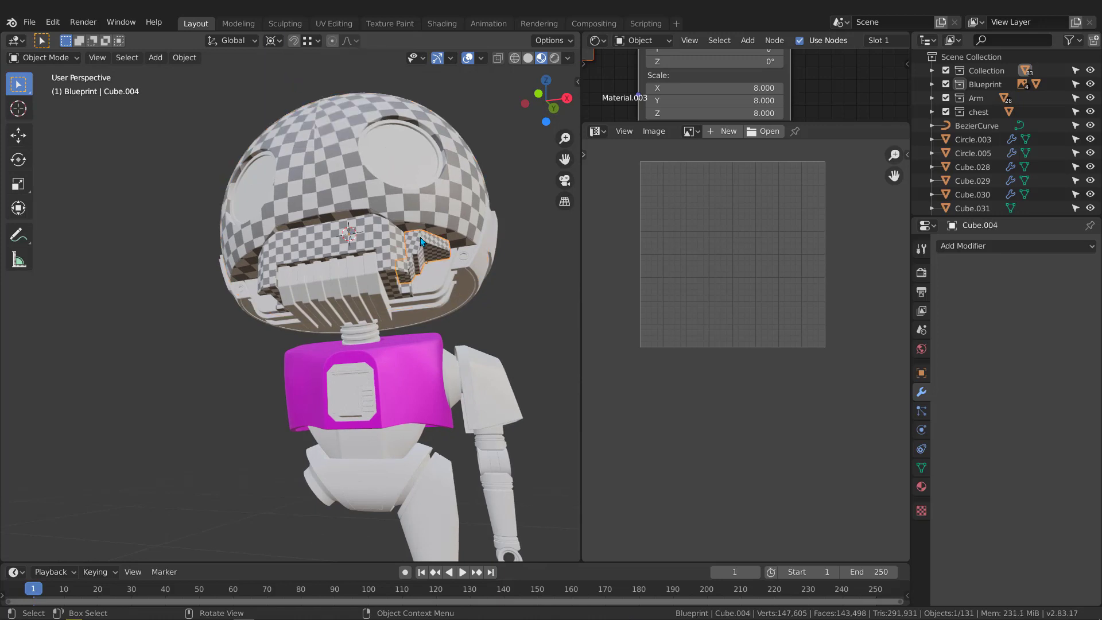
# - Duplicate the unwrapped bracket in place and mirror the copy along the global X axis to the head's other side
pyautogui.hotkey('shift', 'd')
pyautogui.rightClick(450, 252)
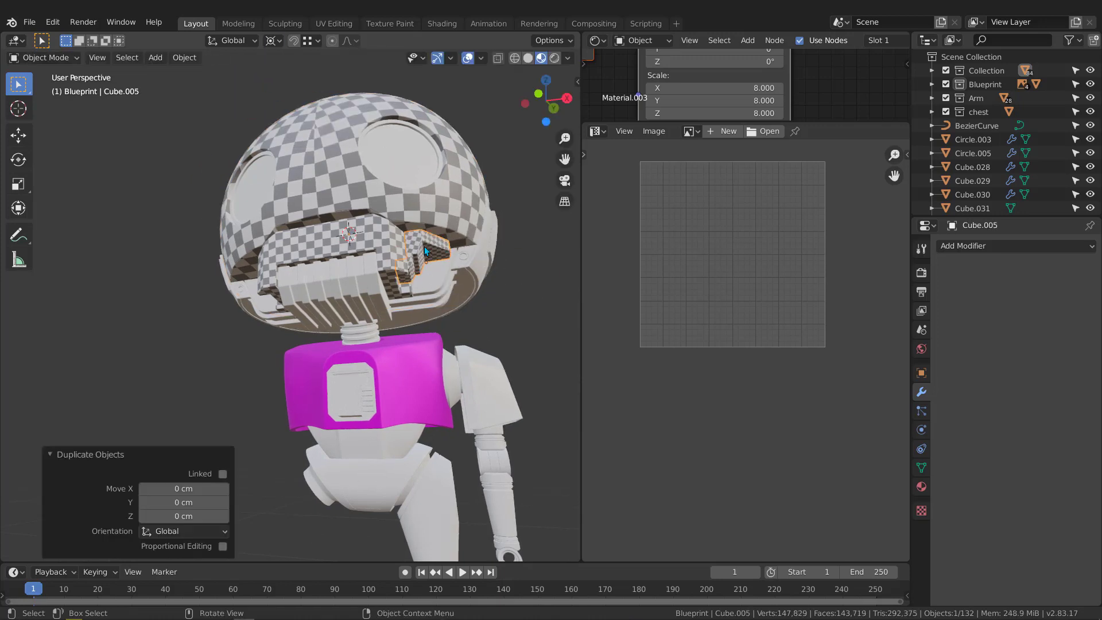
pyautogui.moveTo(424, 245); pyautogui.dragTo(418, 247, button='middle')
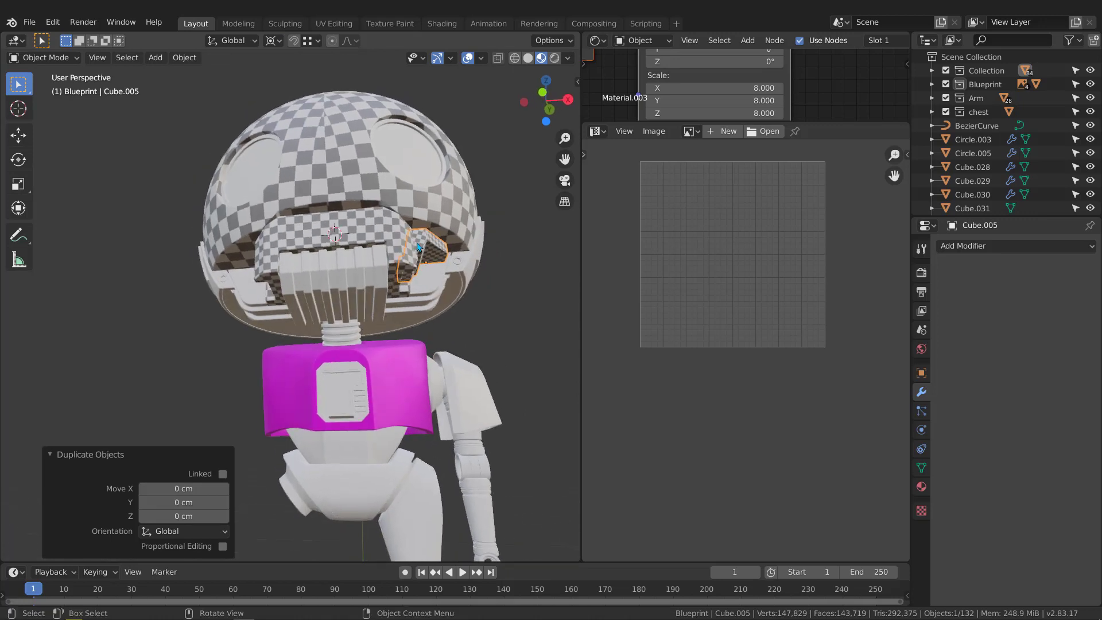
pyautogui.rightClick(418, 245)
pyautogui.moveTo(384, 381)
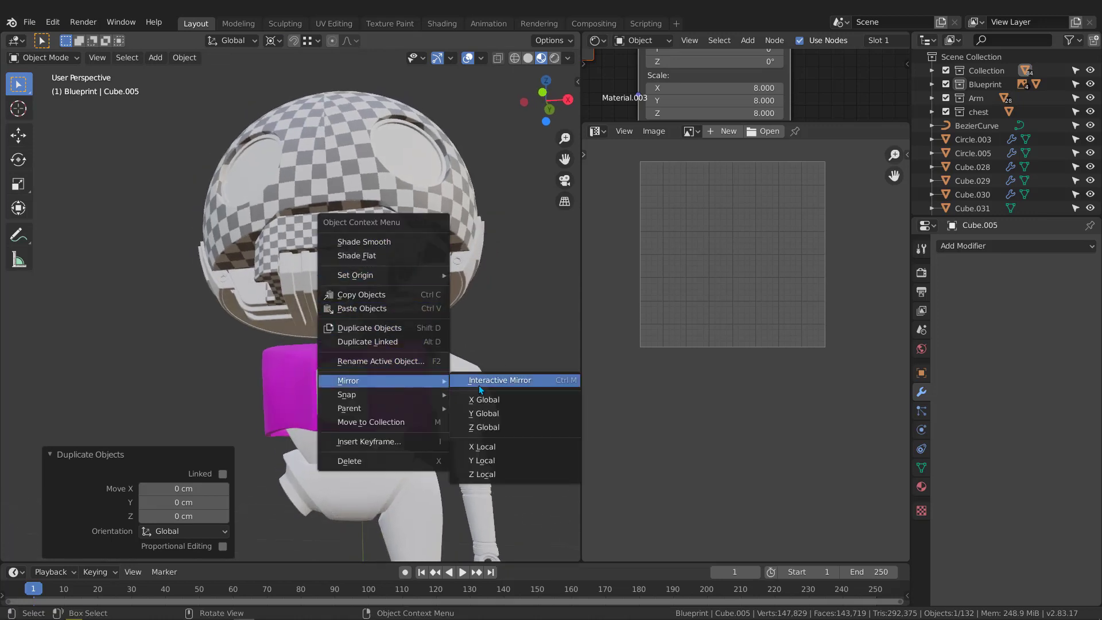
pyautogui.click(483, 399)
pyautogui.moveTo(224, 261); pyautogui.dragTo(418, 239, button='middle')
pyautogui.scroll(4, 172, 356)
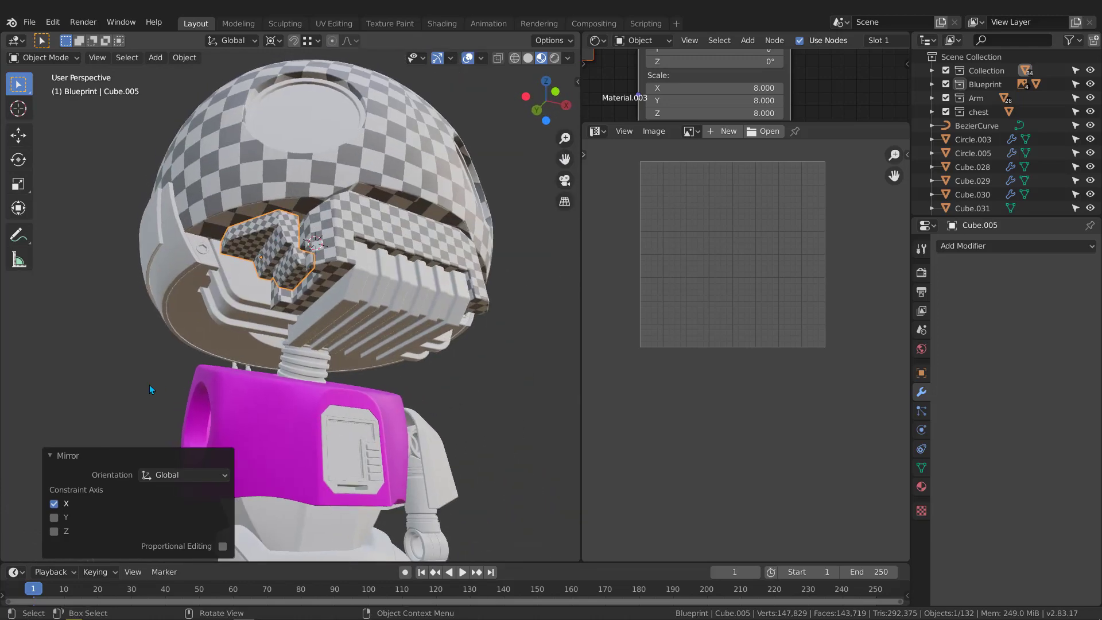